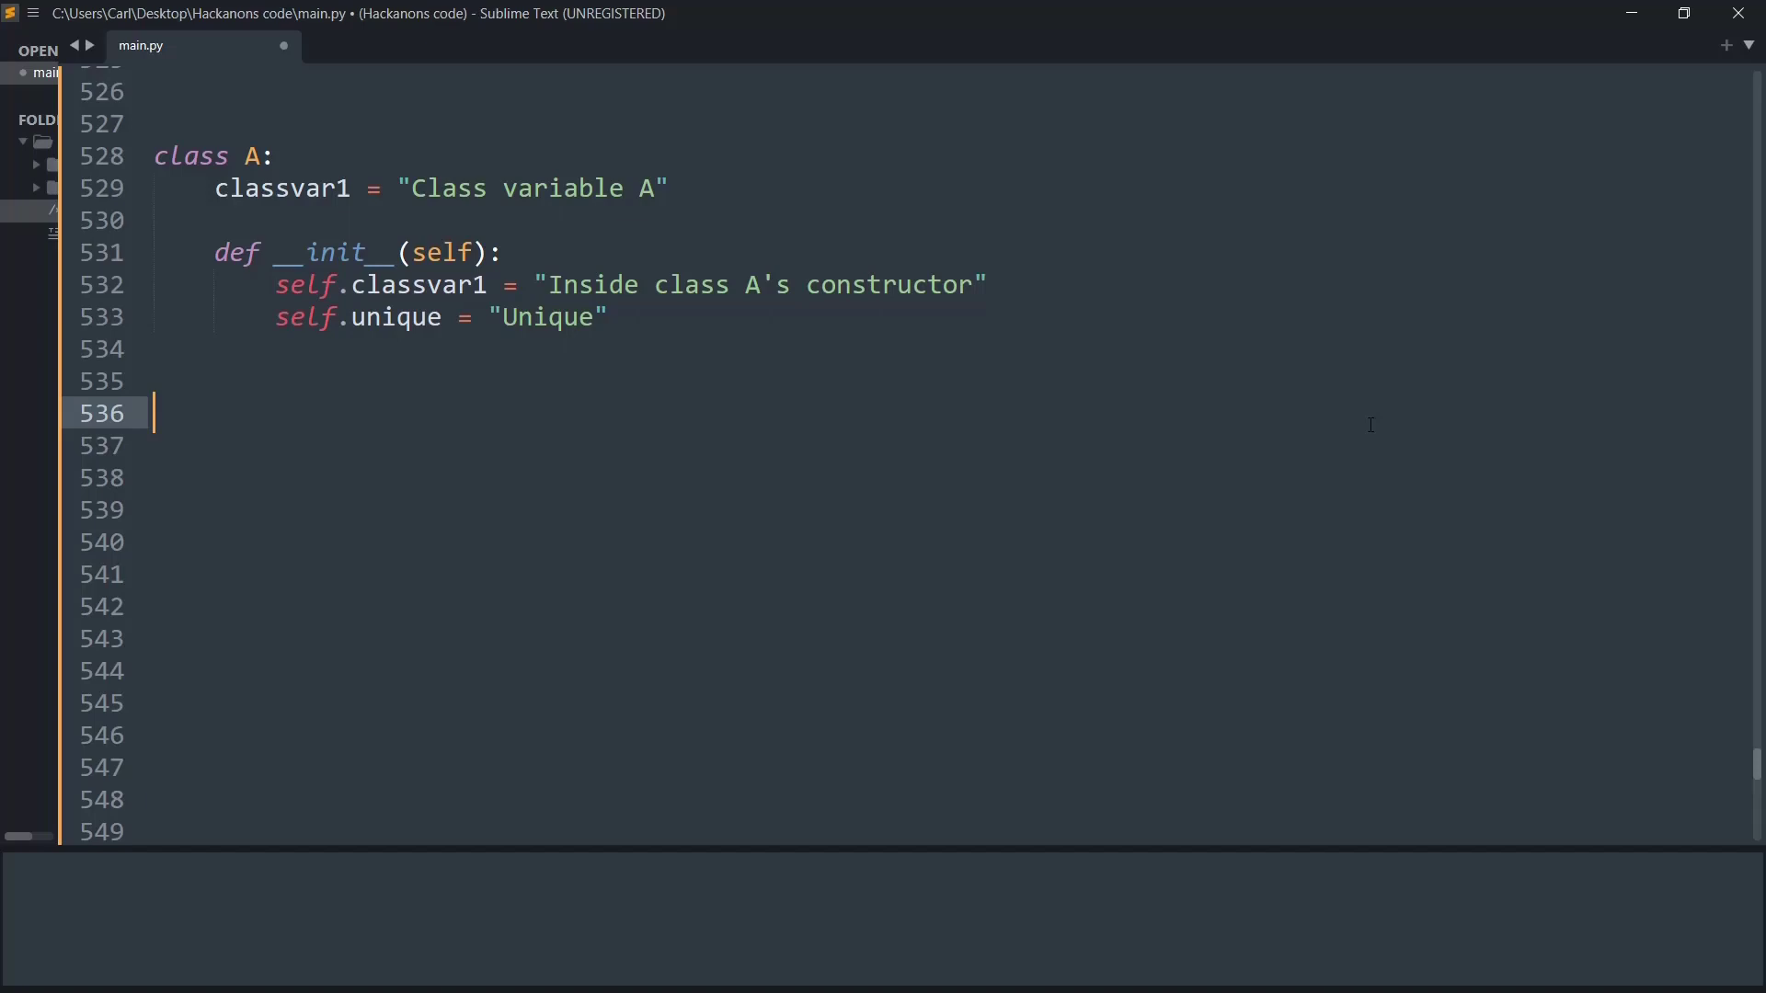
click(298, 154)
key(shift+Home)
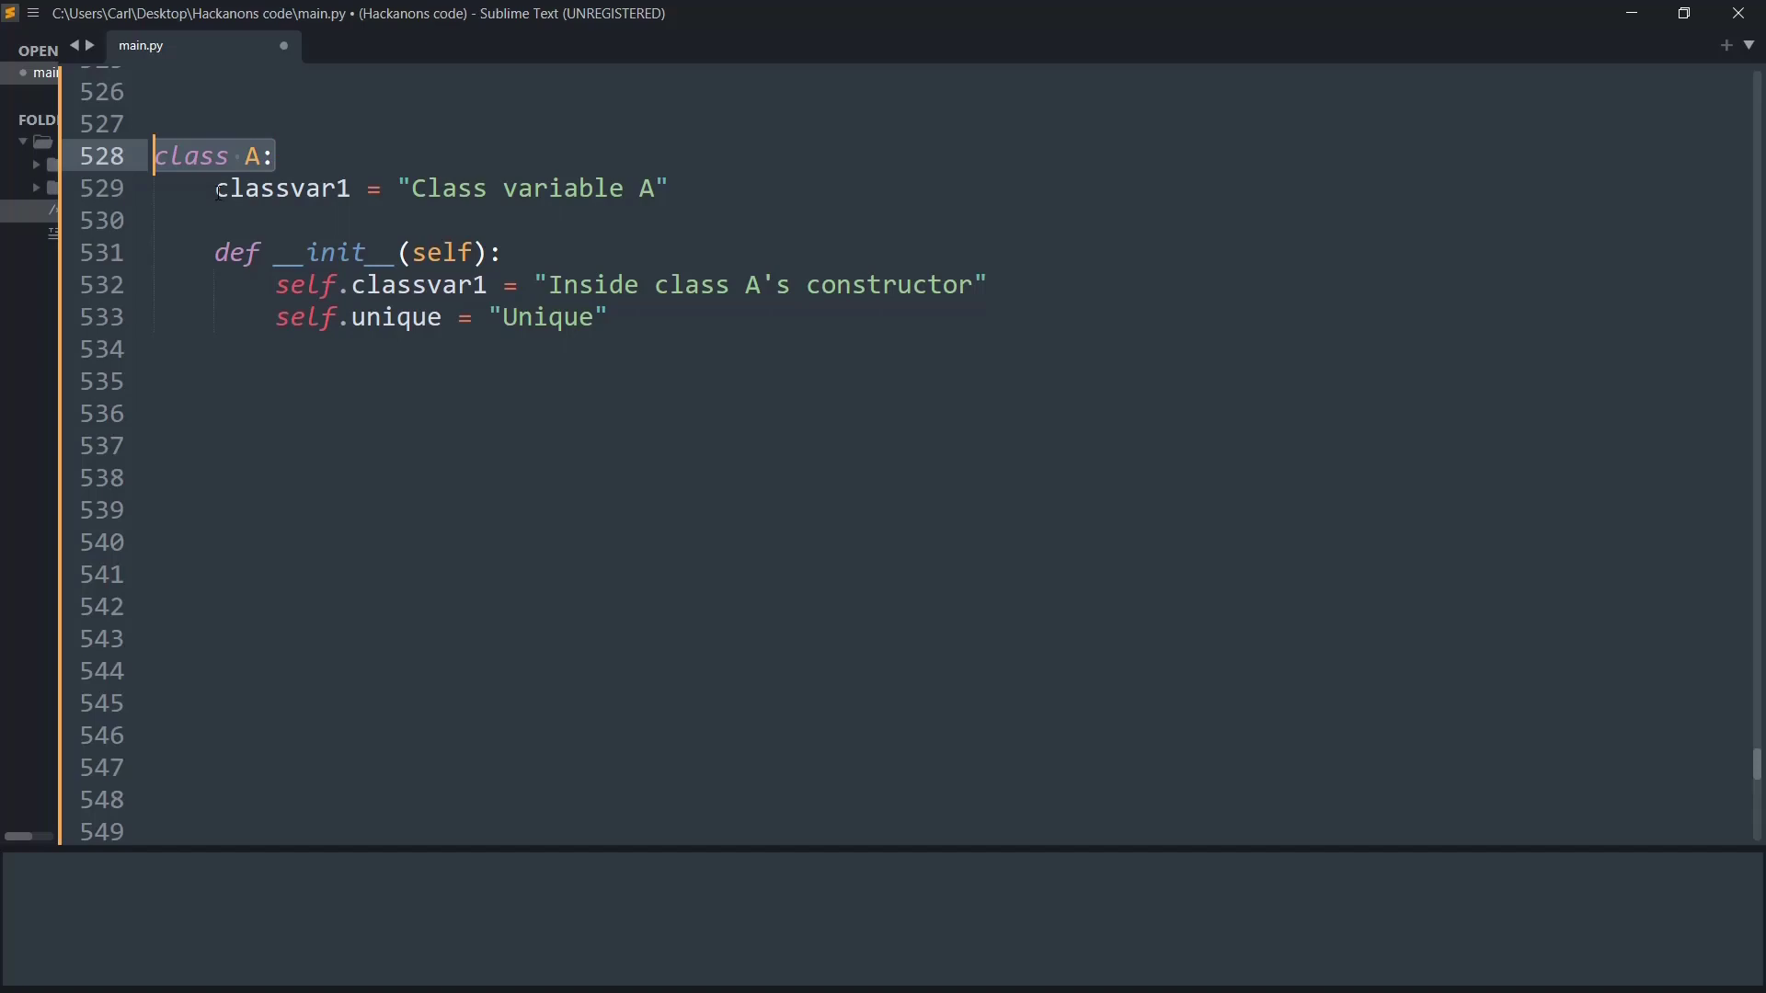
drag(217, 189, 354, 189)
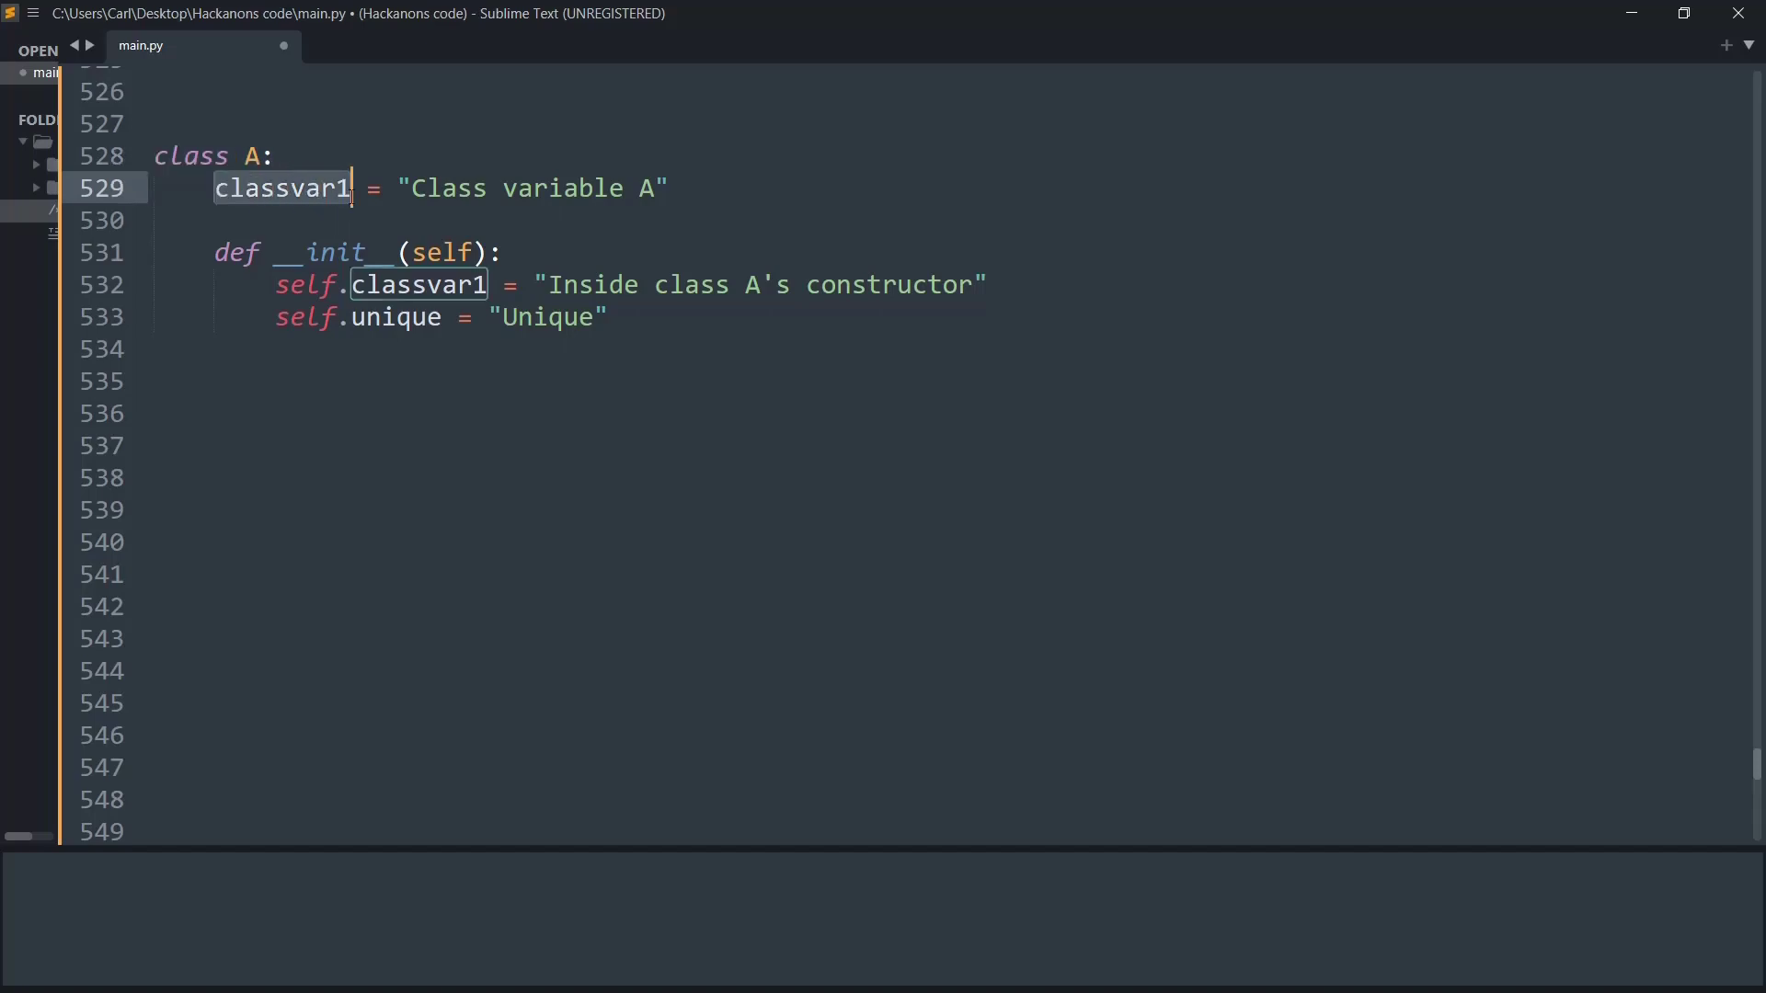
click(343, 195)
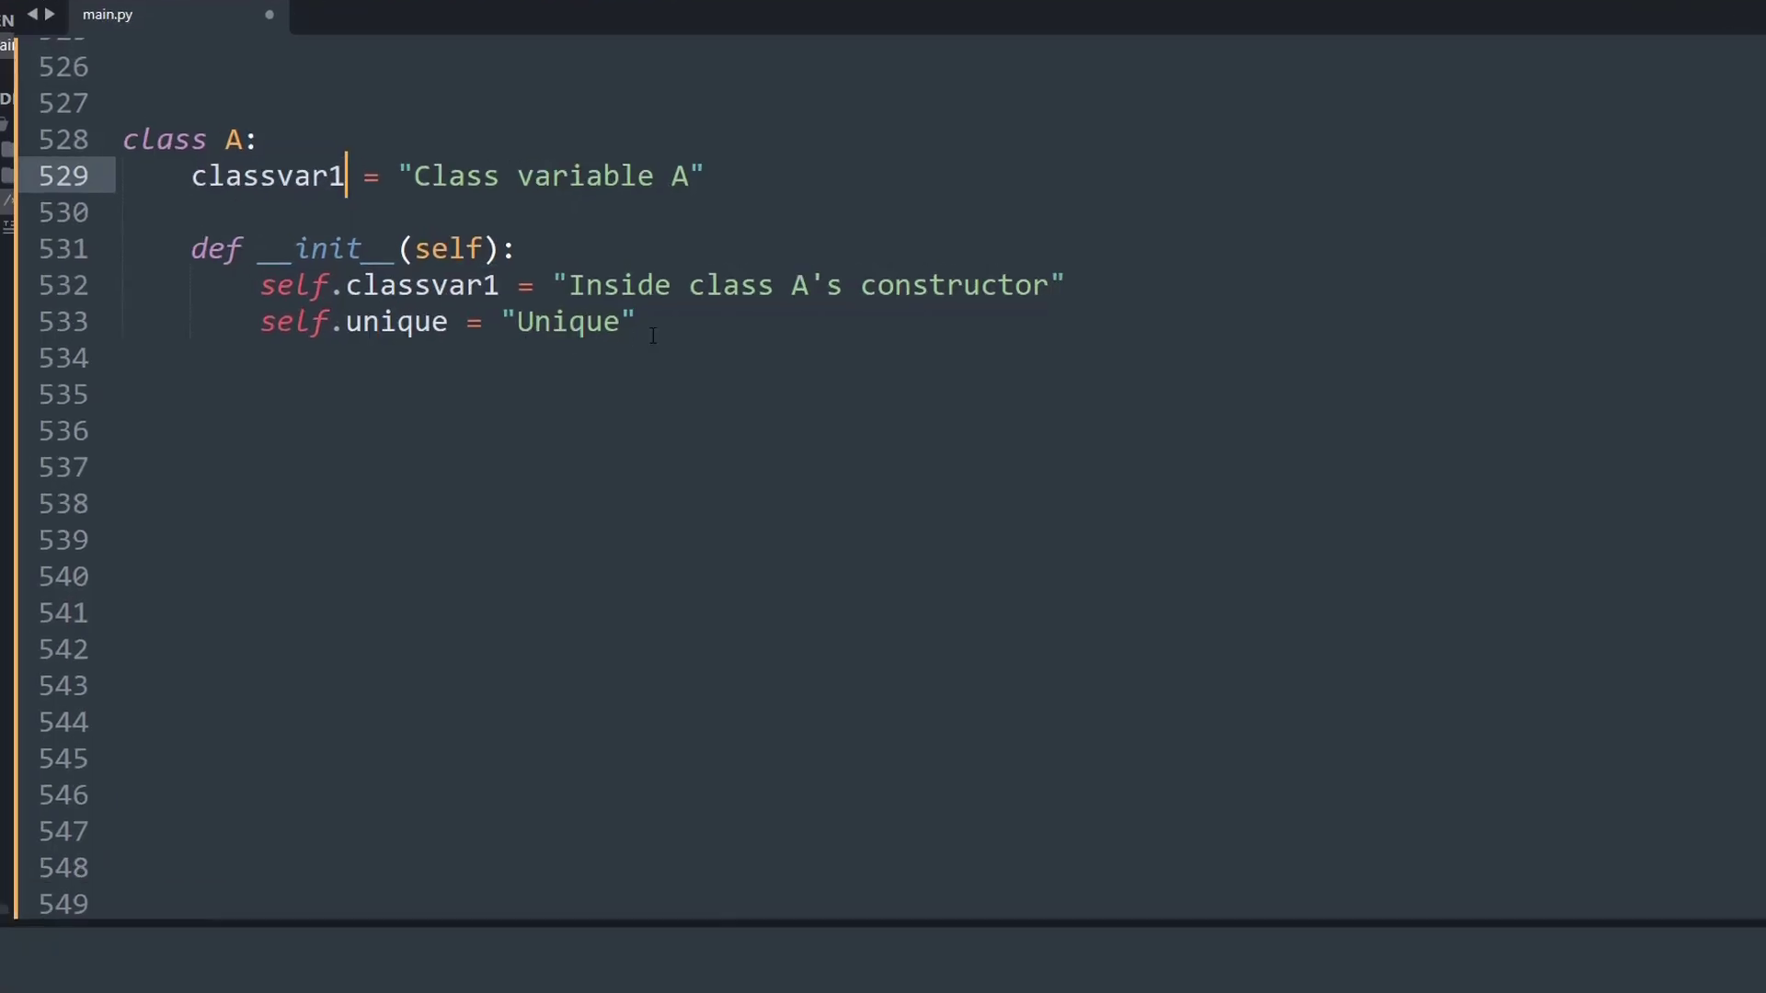
mouse_move(609, 318)
mouse_down()
mouse_move(155, 222)
mouse_move(155, 157)
mouse_up()
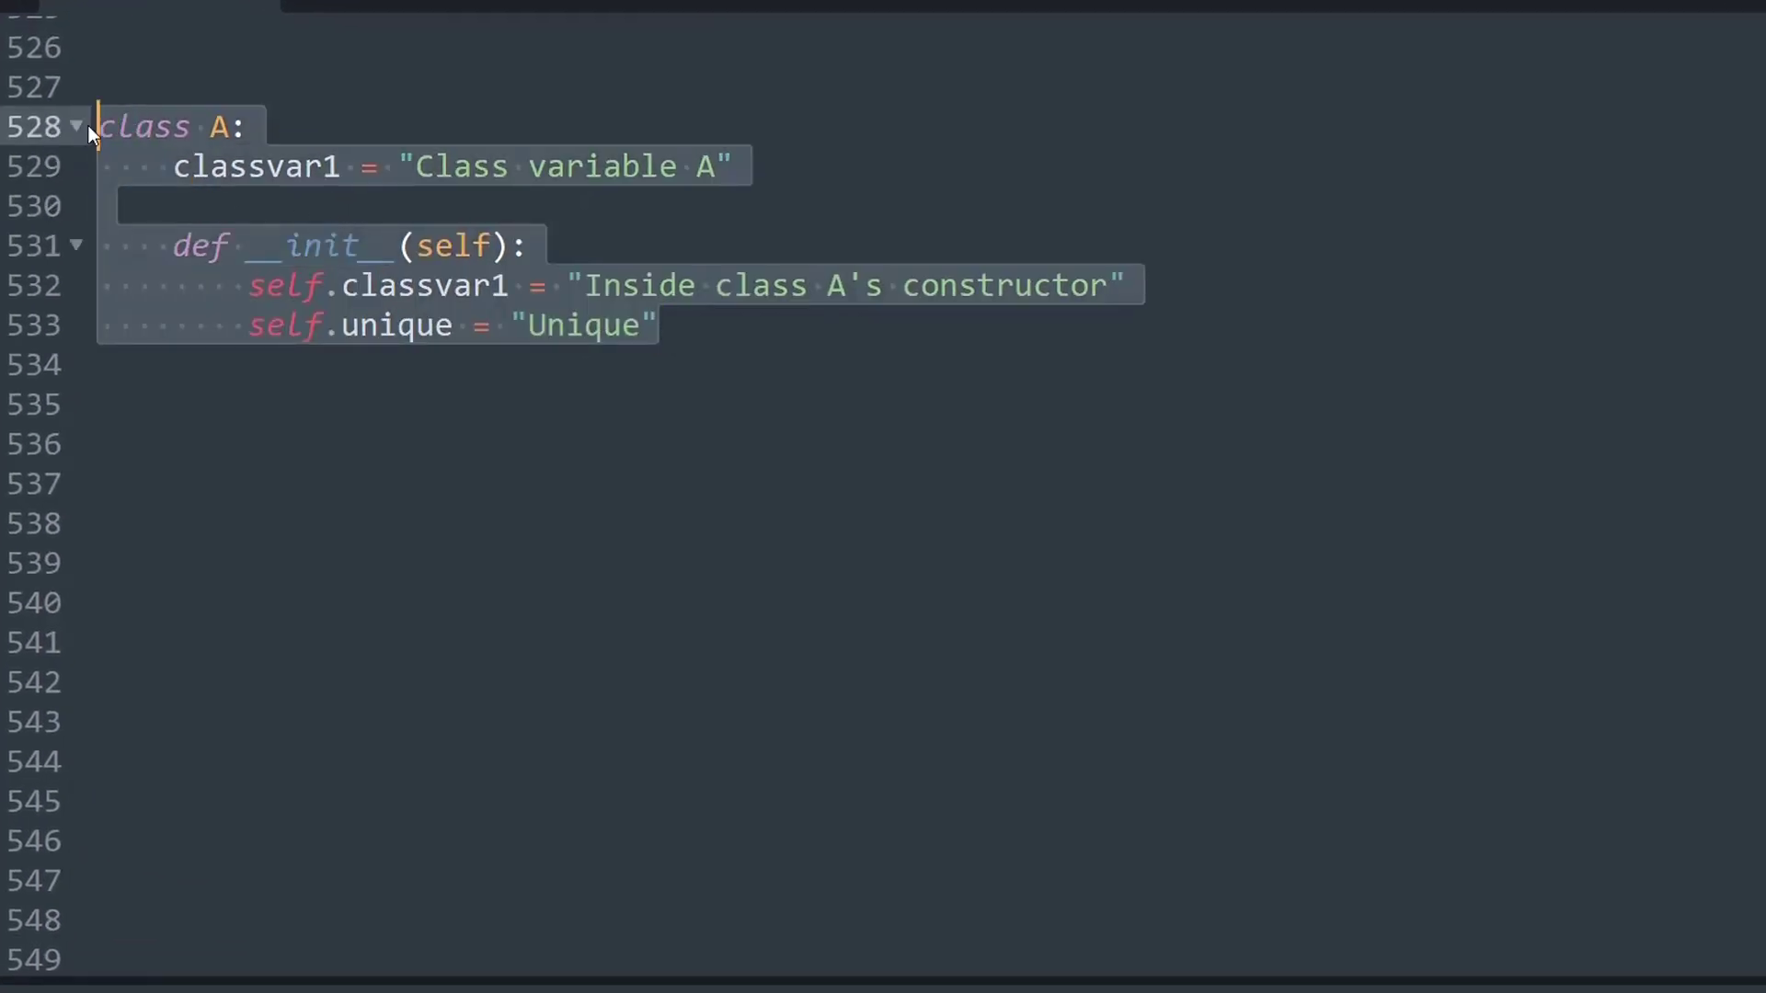
click(176, 167)
drag(175, 168, 342, 167)
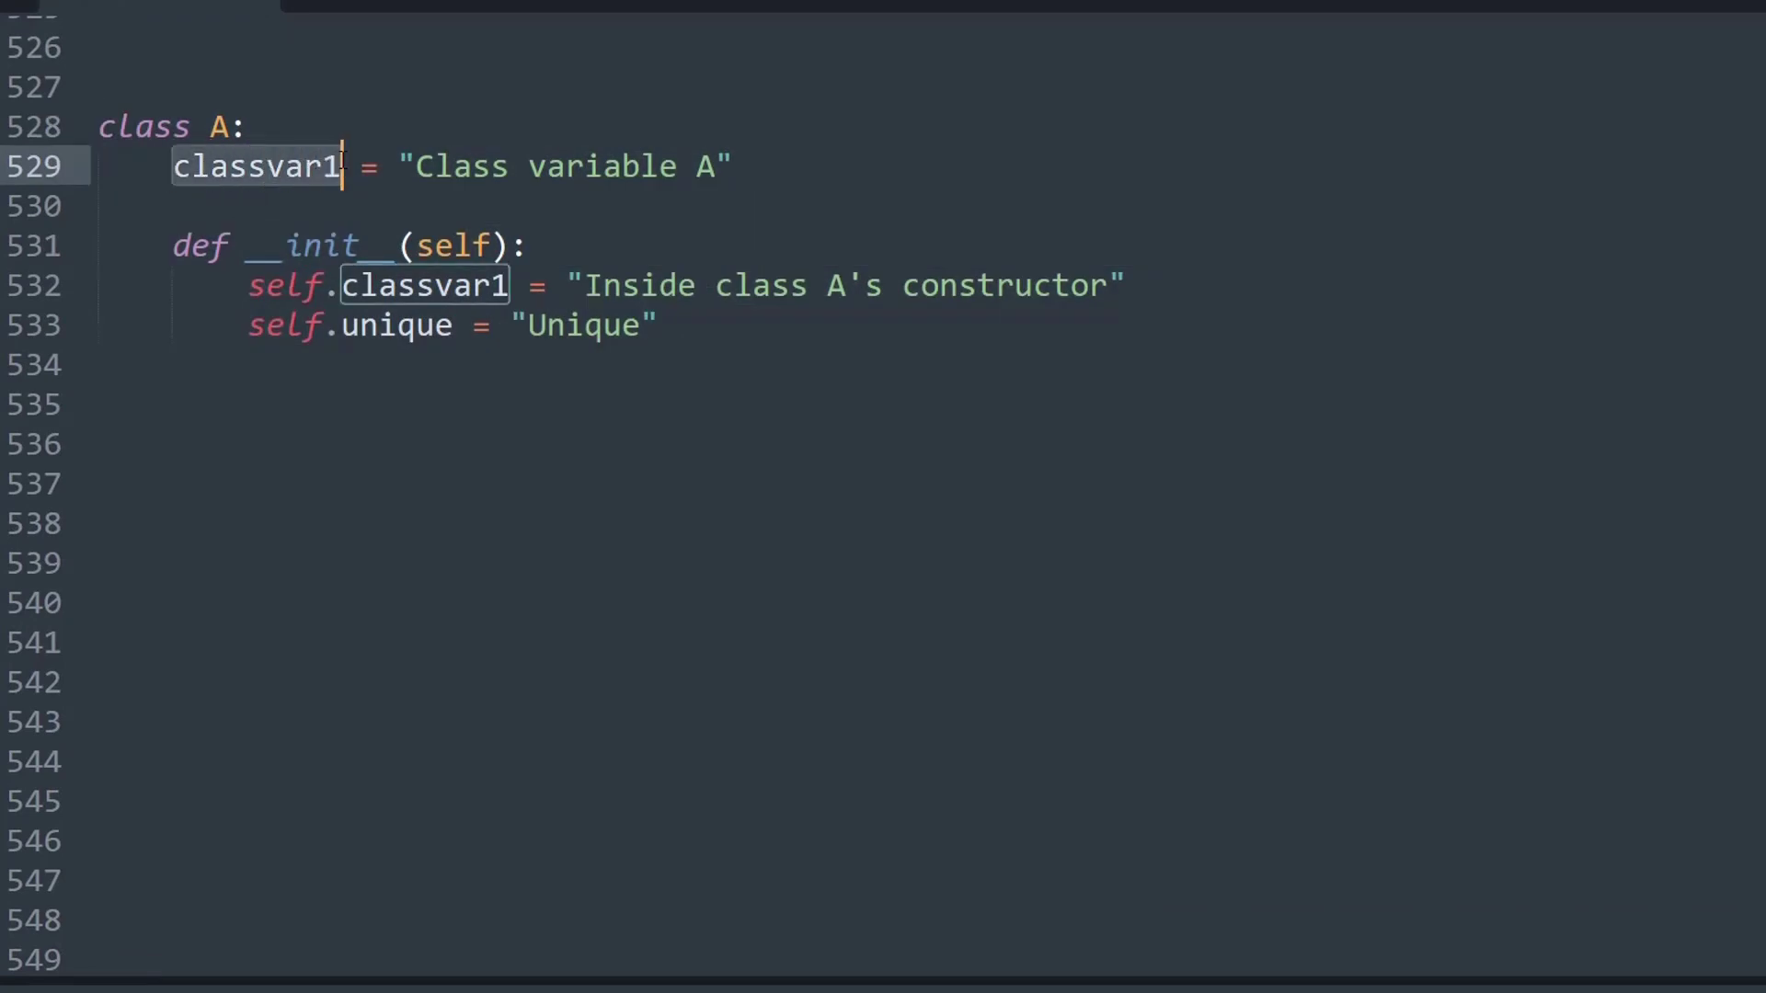
drag(416, 166, 735, 166)
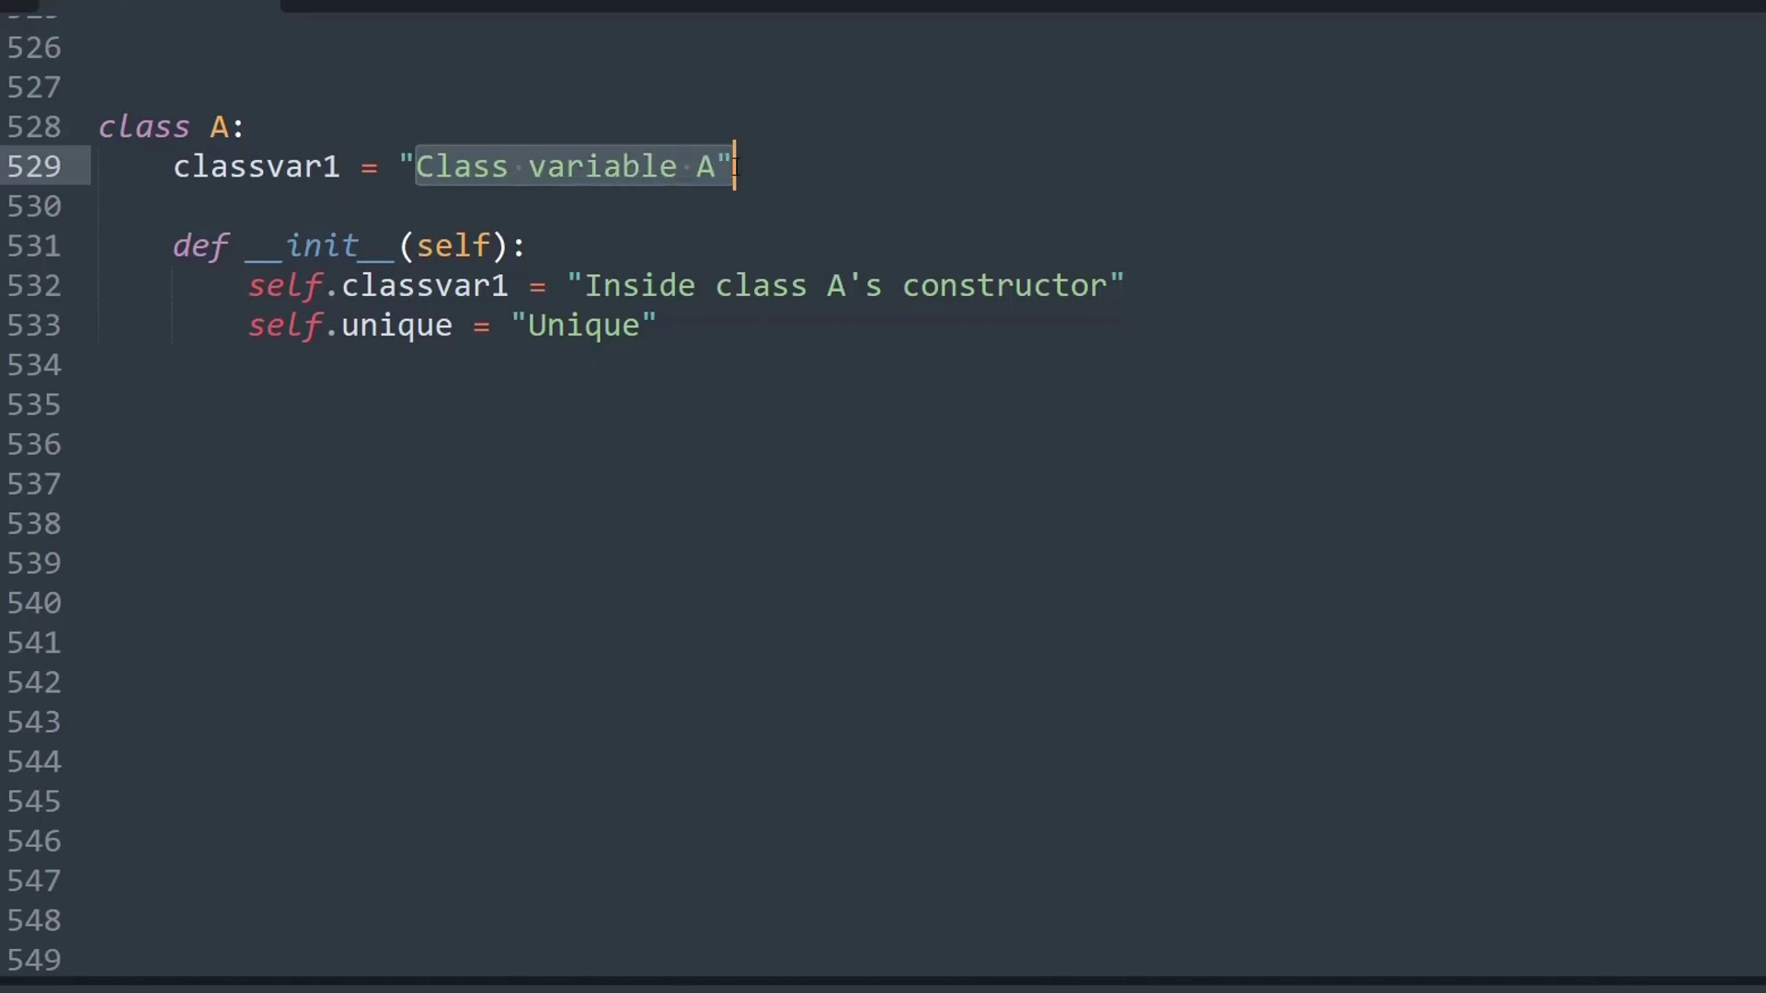
drag(233, 246, 397, 246)
mouse_move(320, 246)
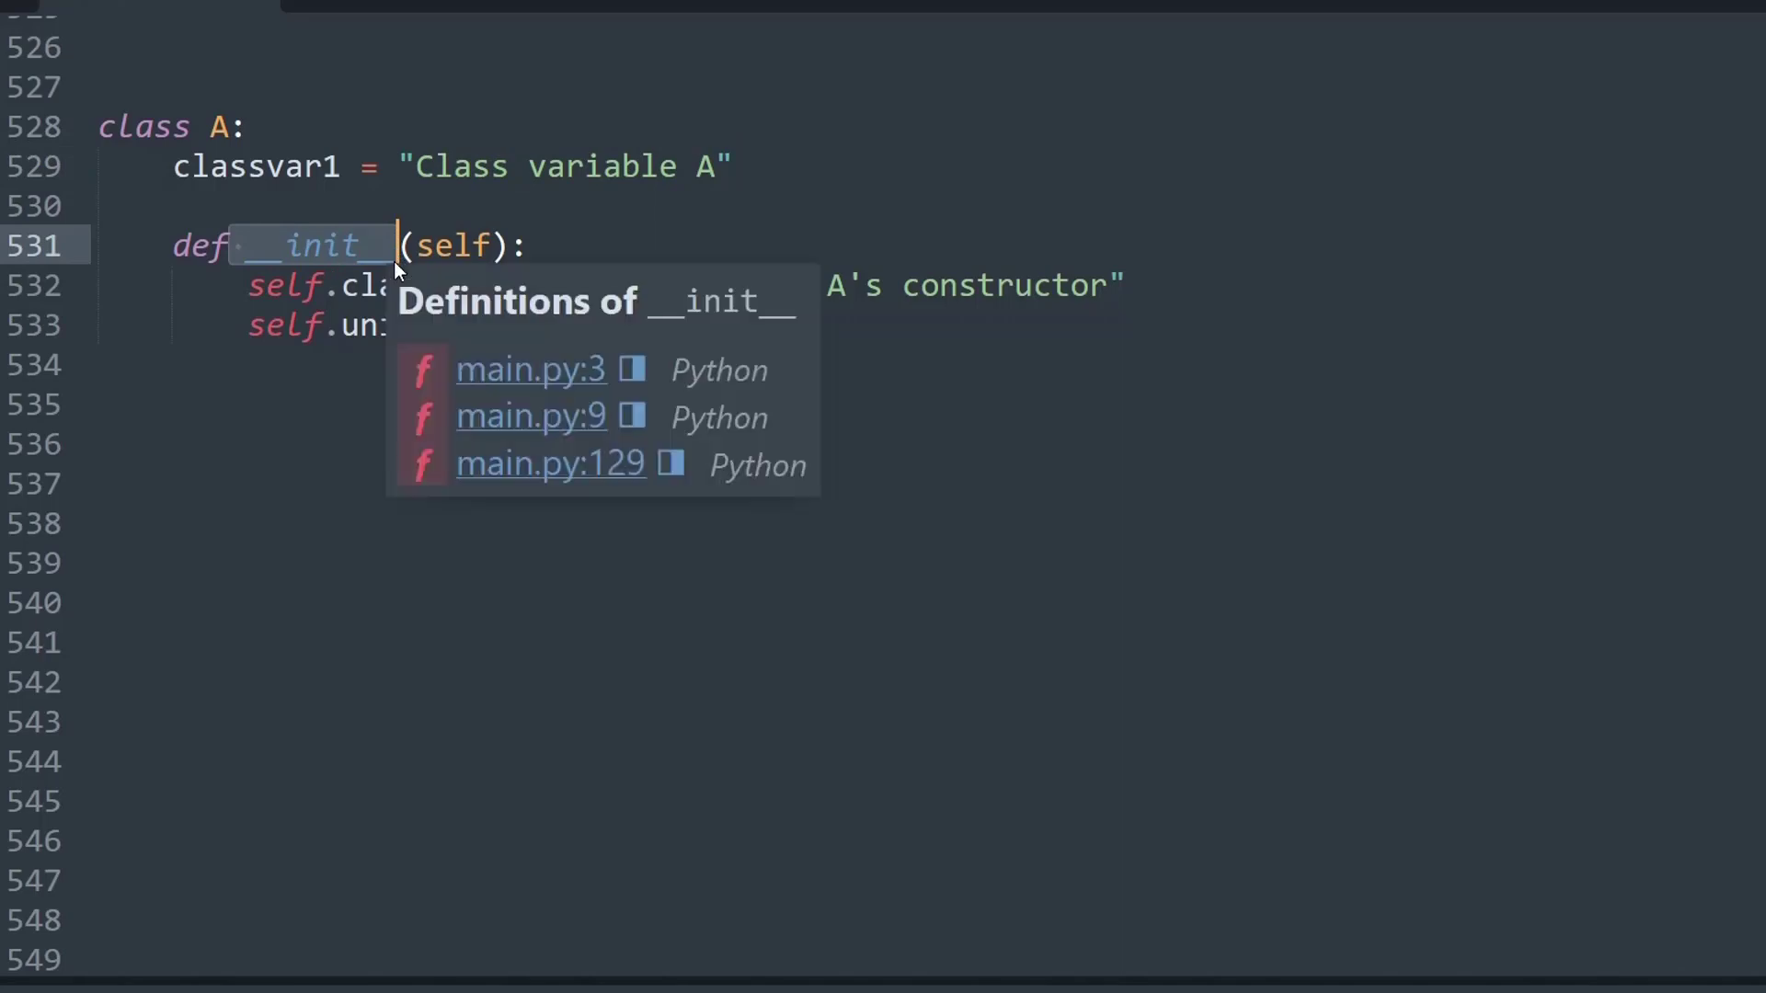
click(345, 285)
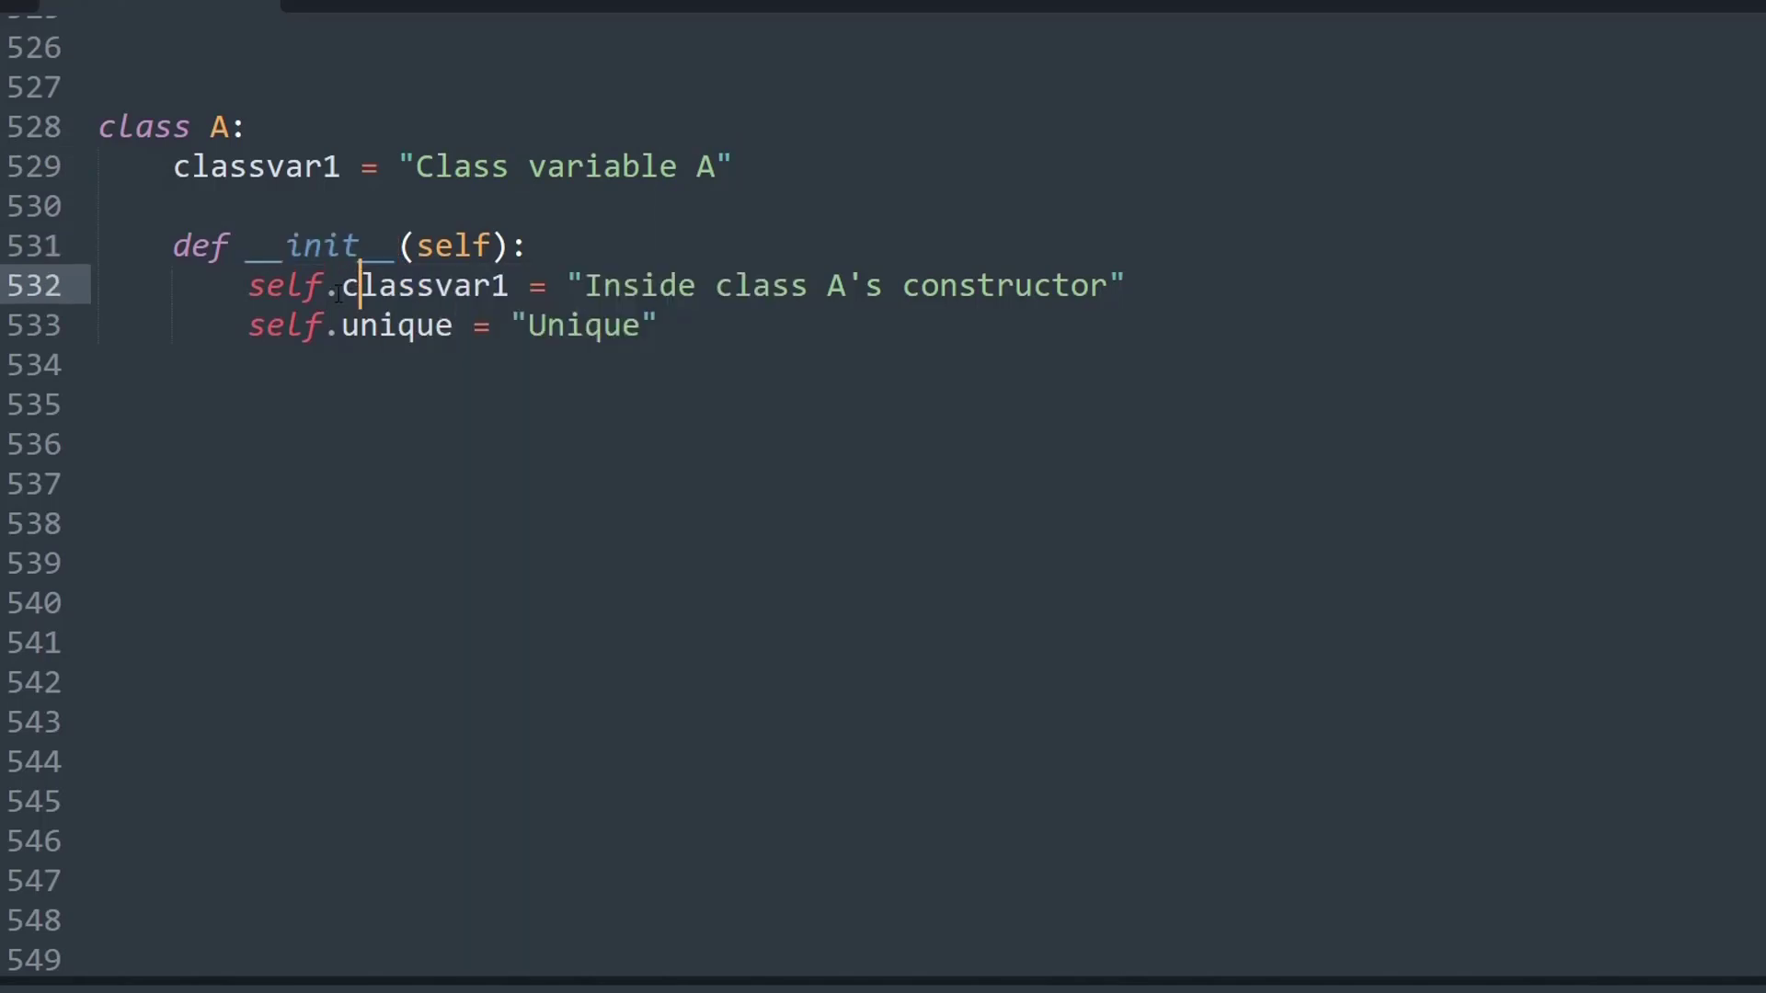
key(Down)
mouse_move(339, 292)
mouse_down()
mouse_move(492, 295)
mouse_move(343, 286)
mouse_up()
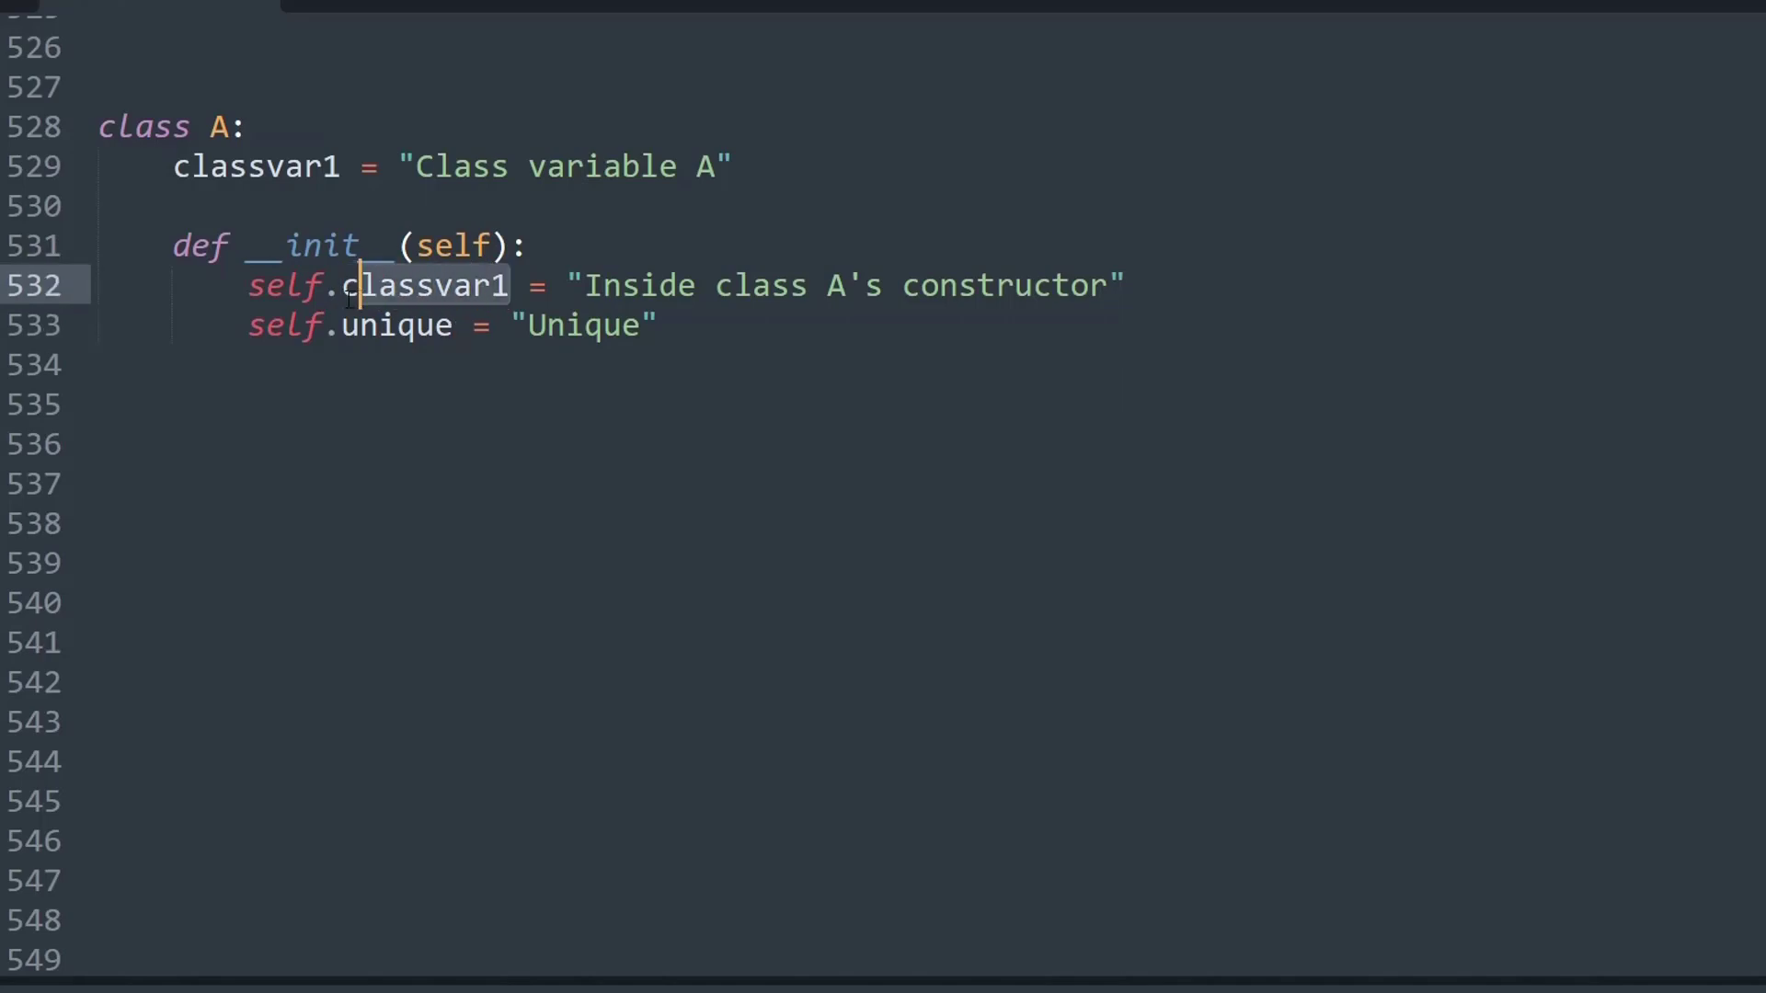
drag(455, 326, 343, 329)
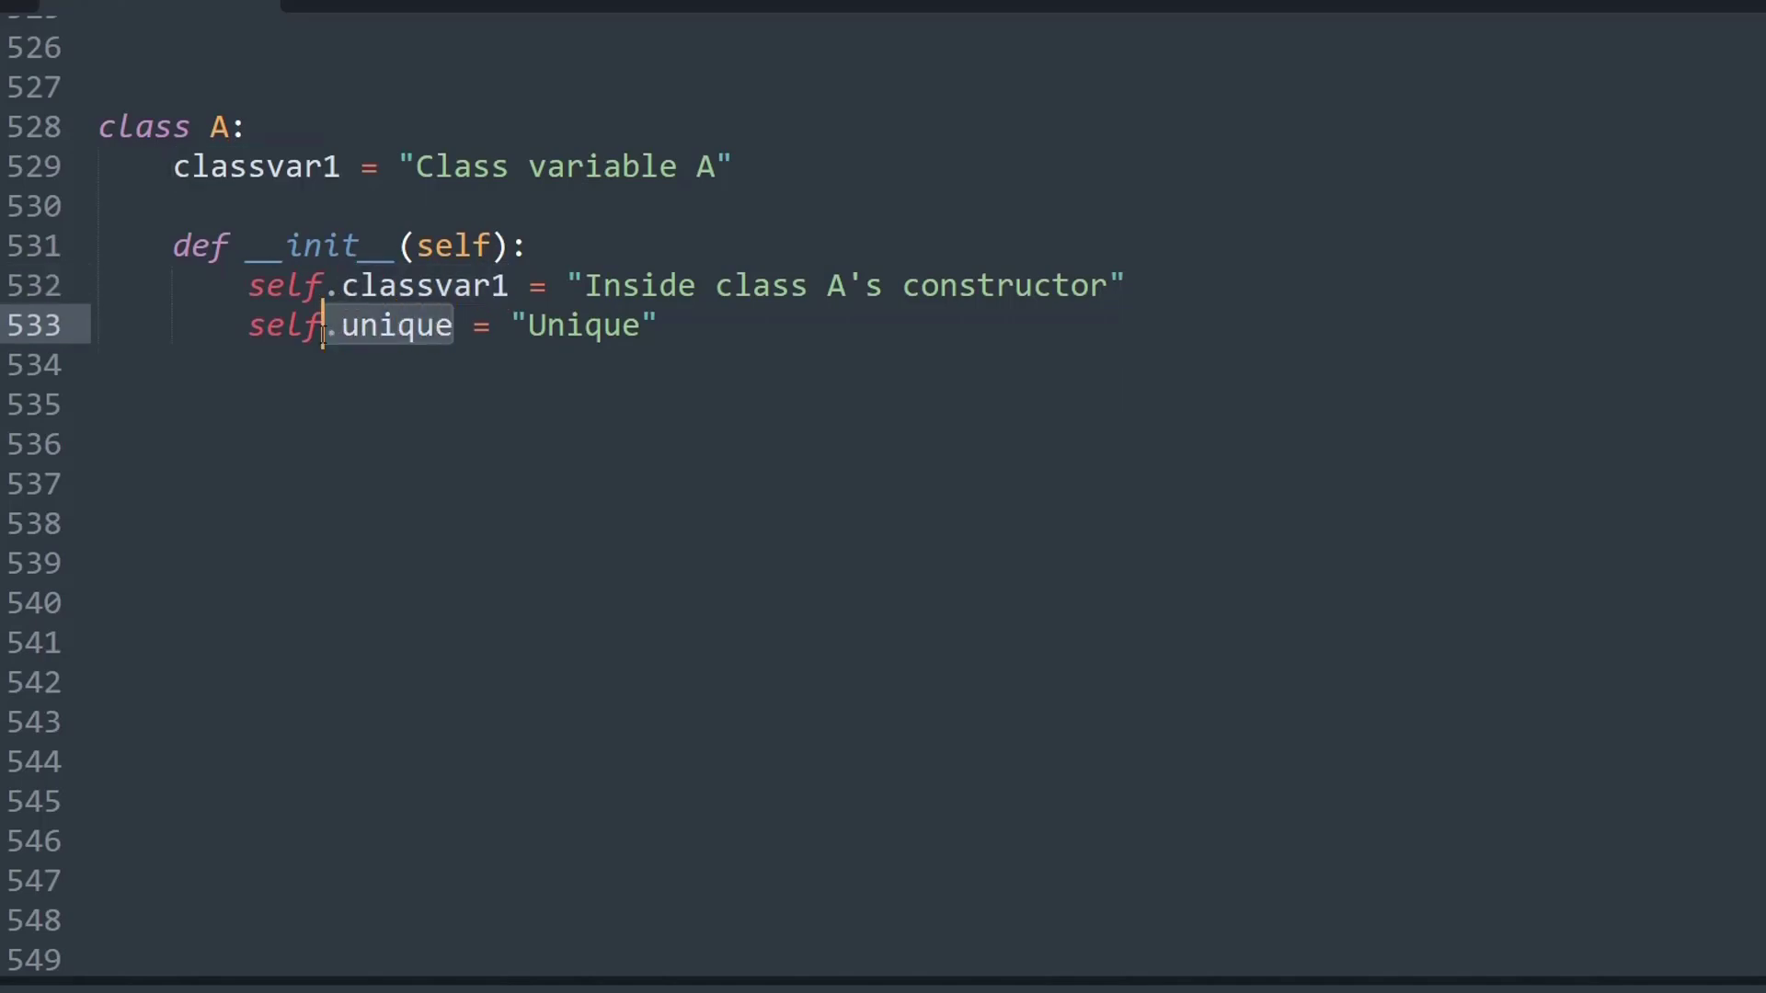
click(334, 494)
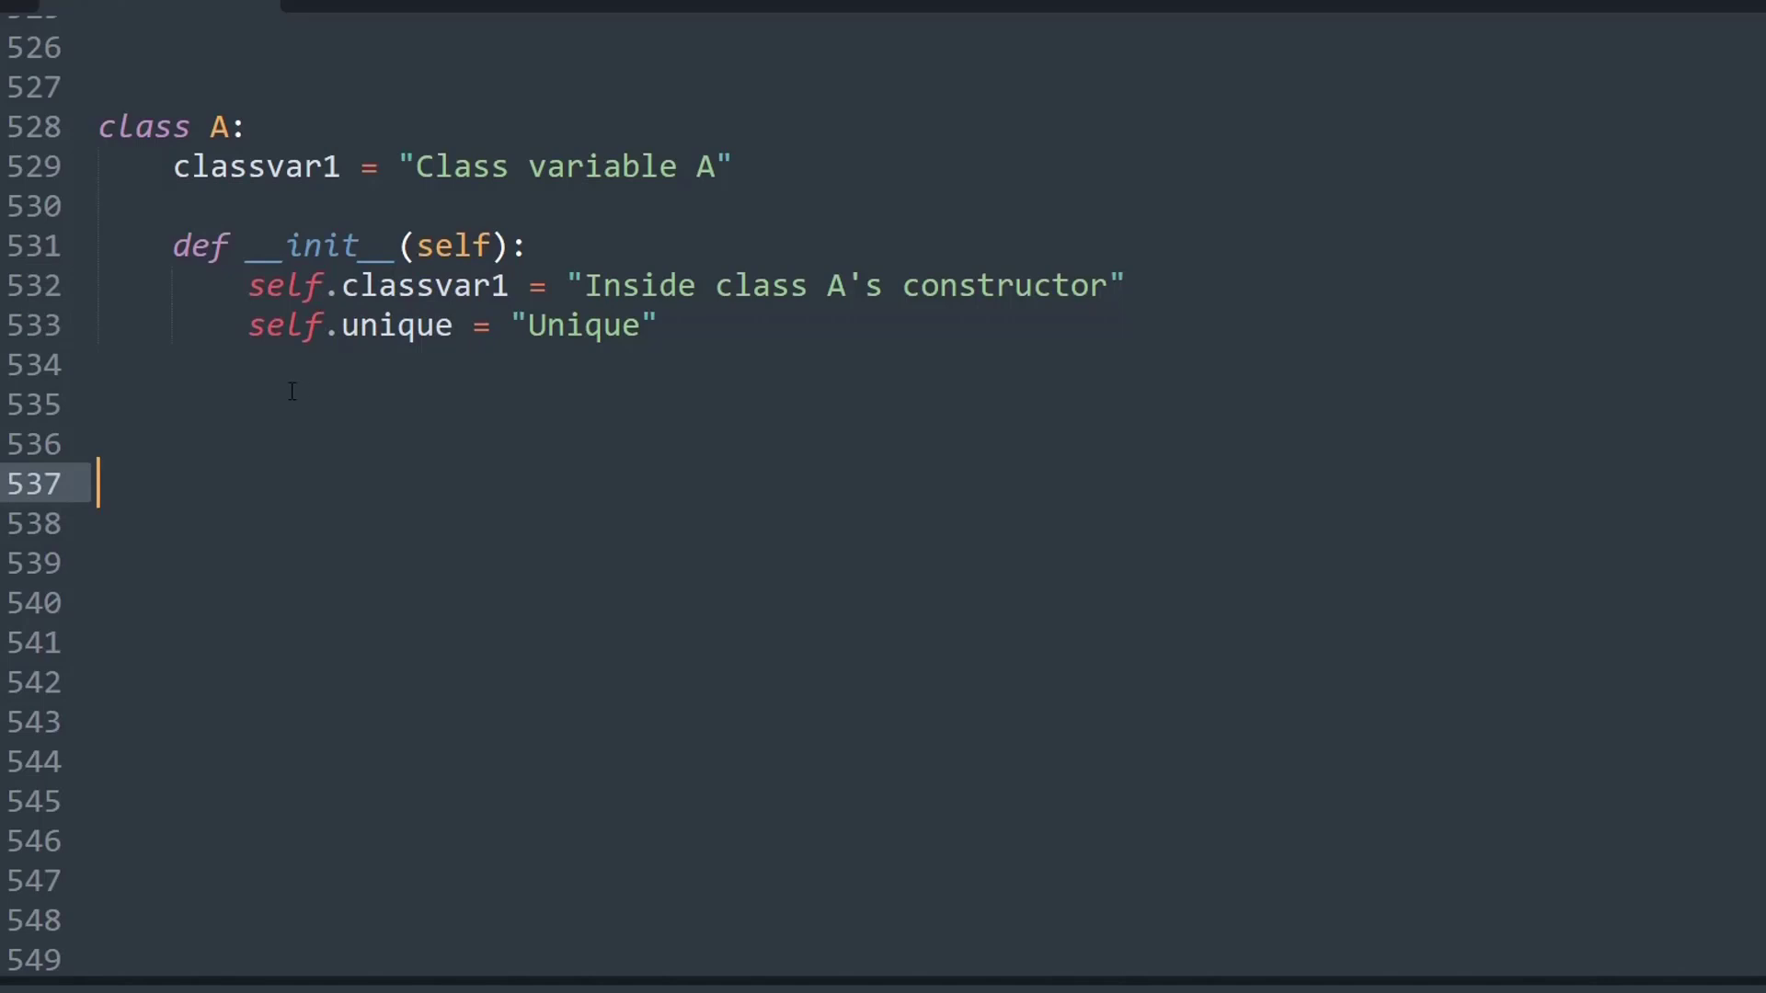
text(class )
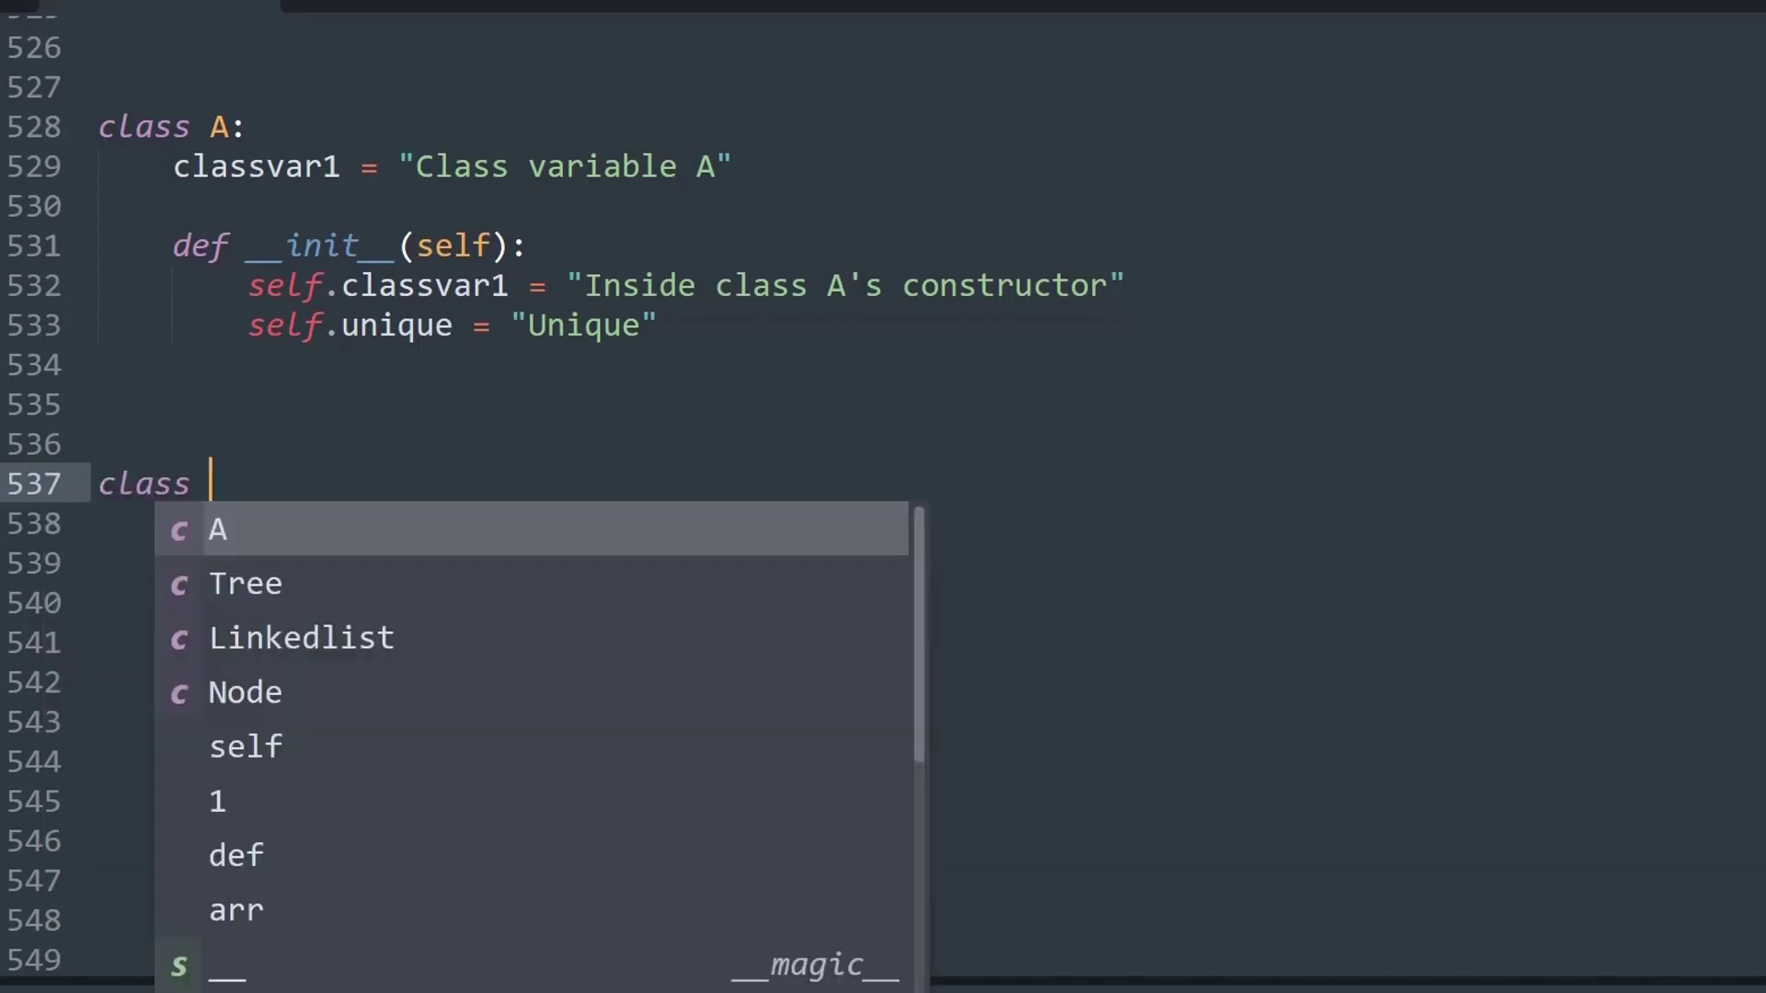
text(B()
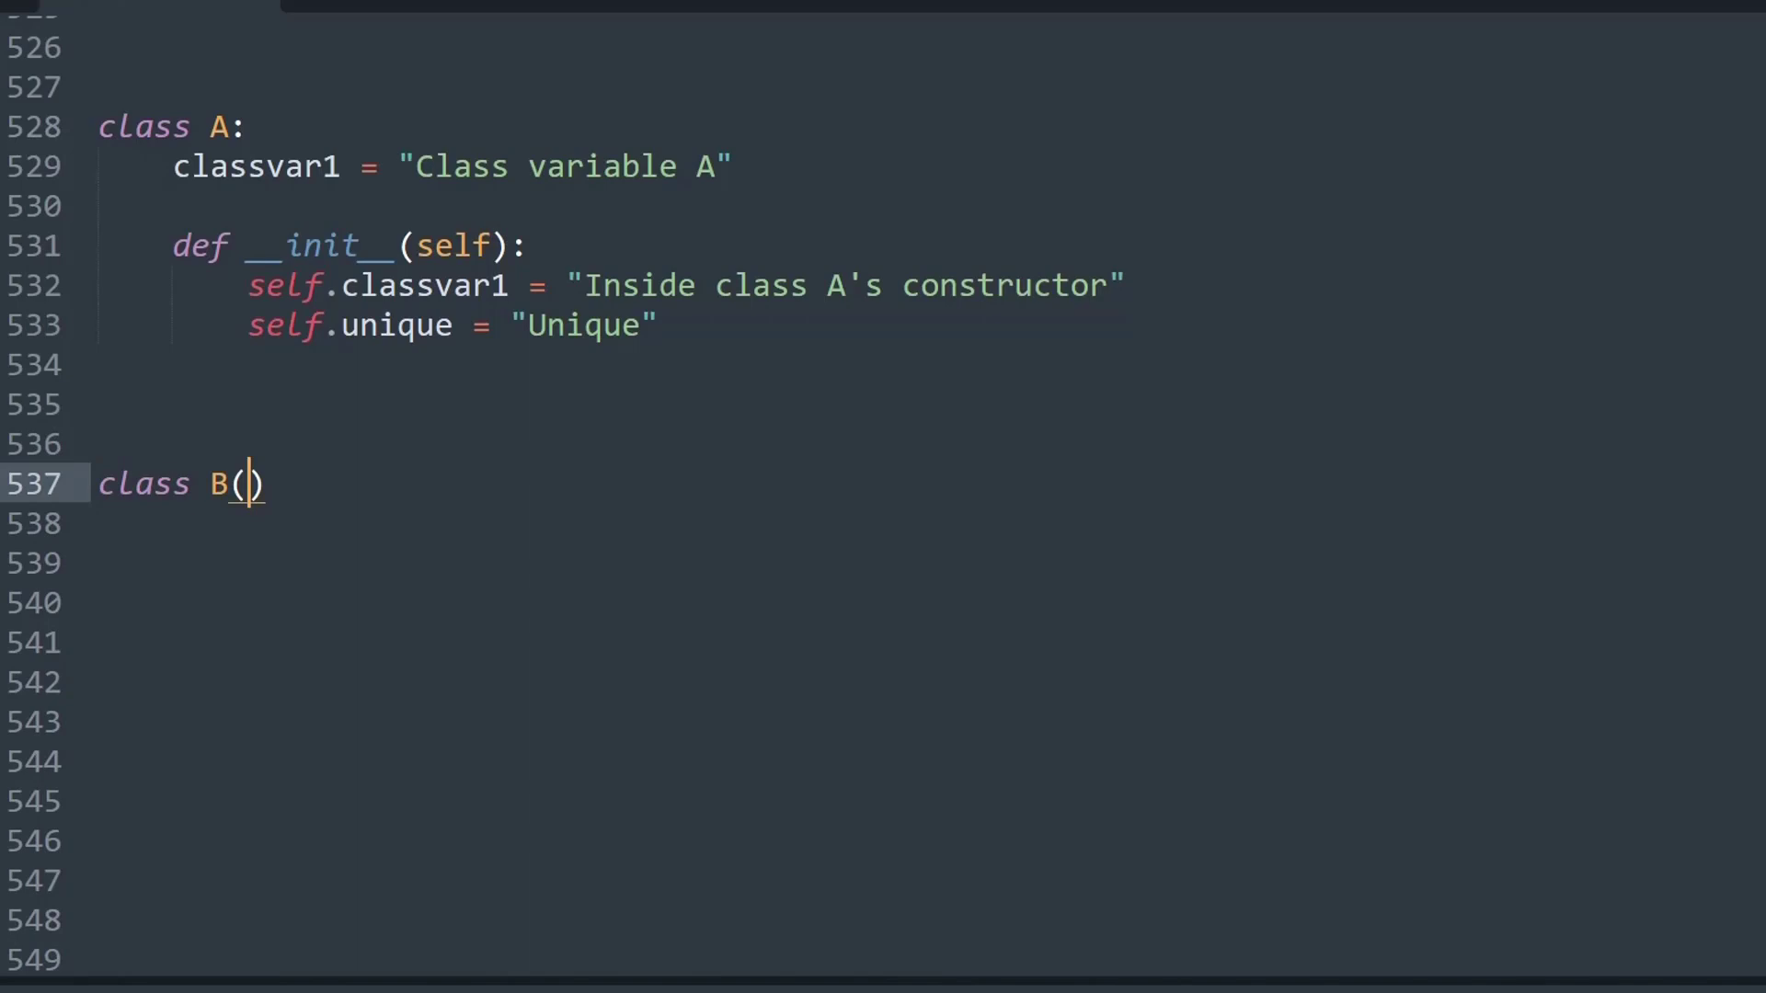
text(A):)
Define class B(A) with classvar2 = "class variable B", using autocomplete for the names
key(Return)
text(s)
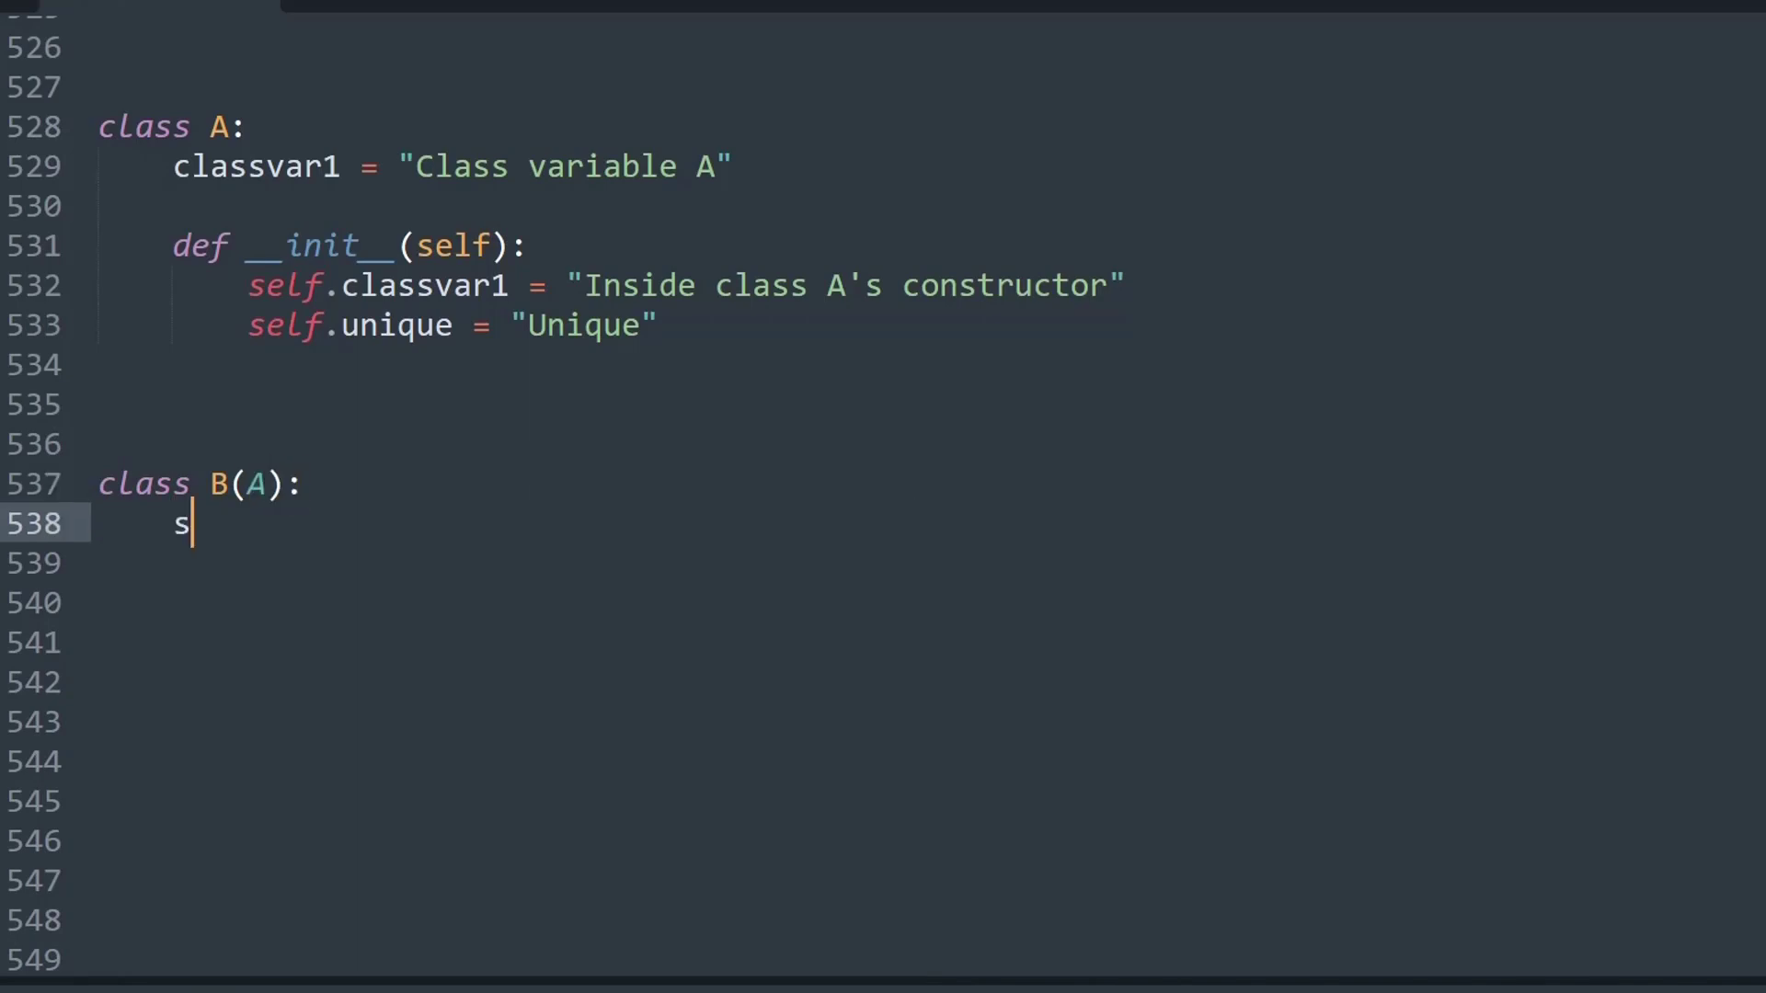
key(BackSpace)
text(cl)
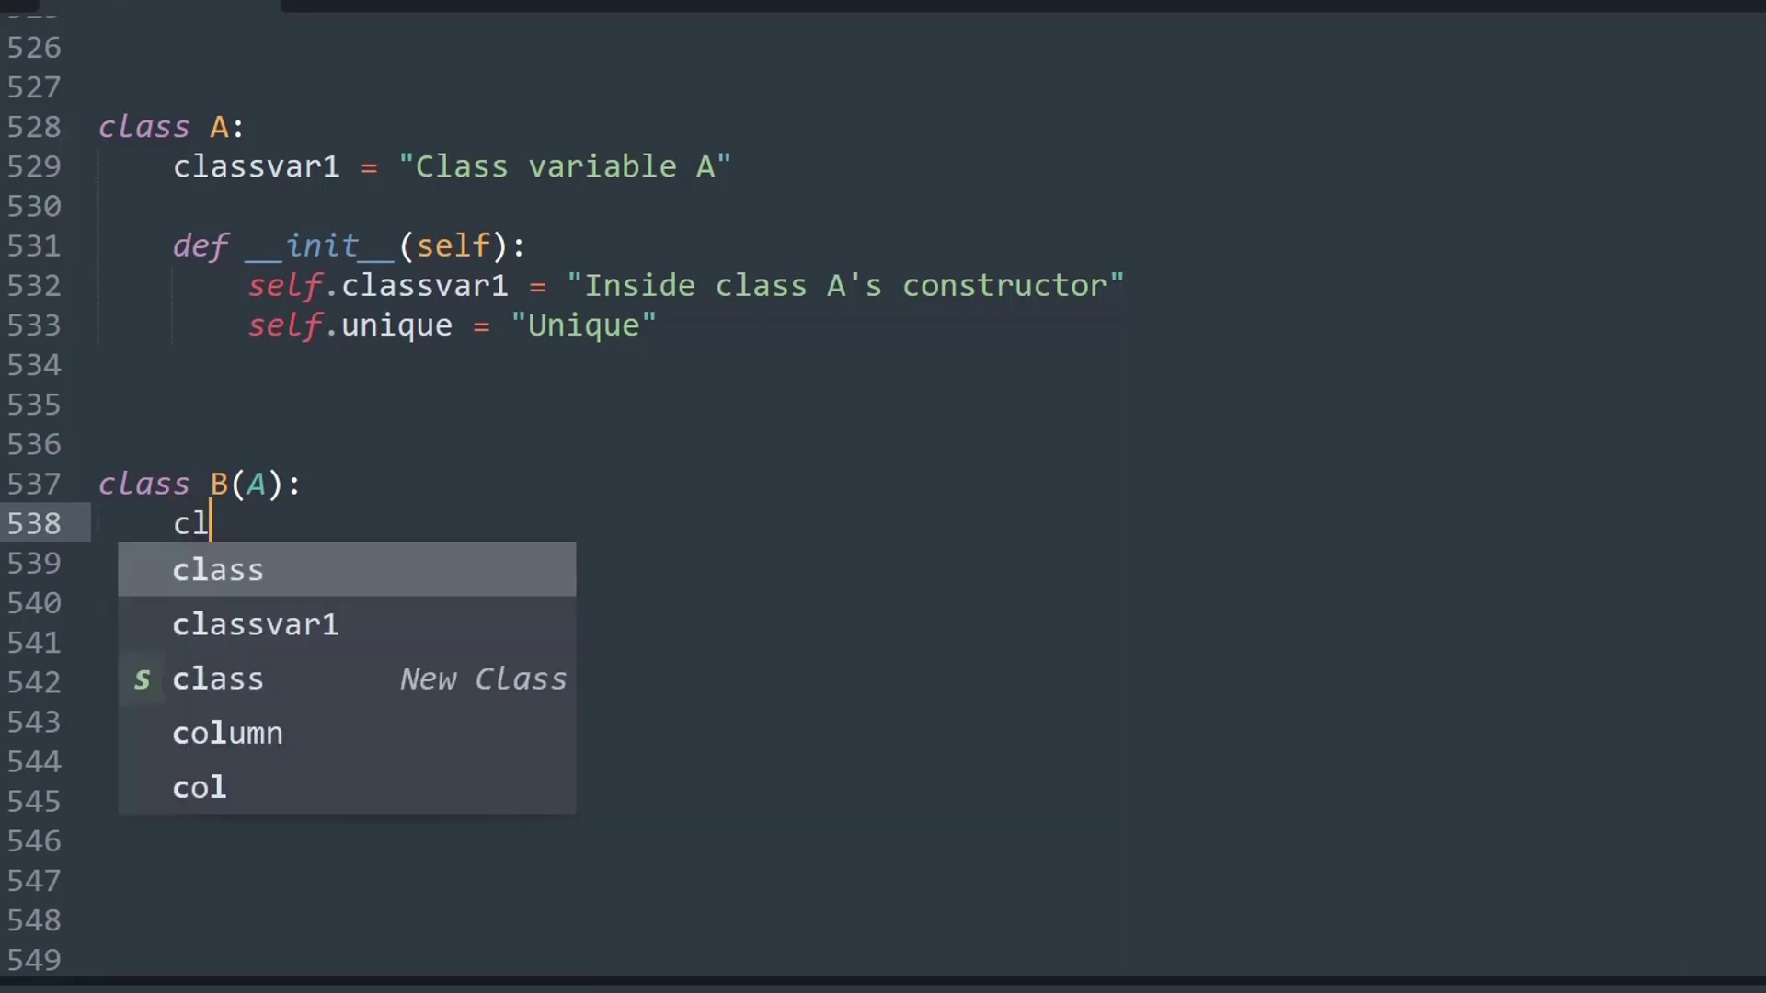
key(Down)
key(Tab)
key(BackSpace)
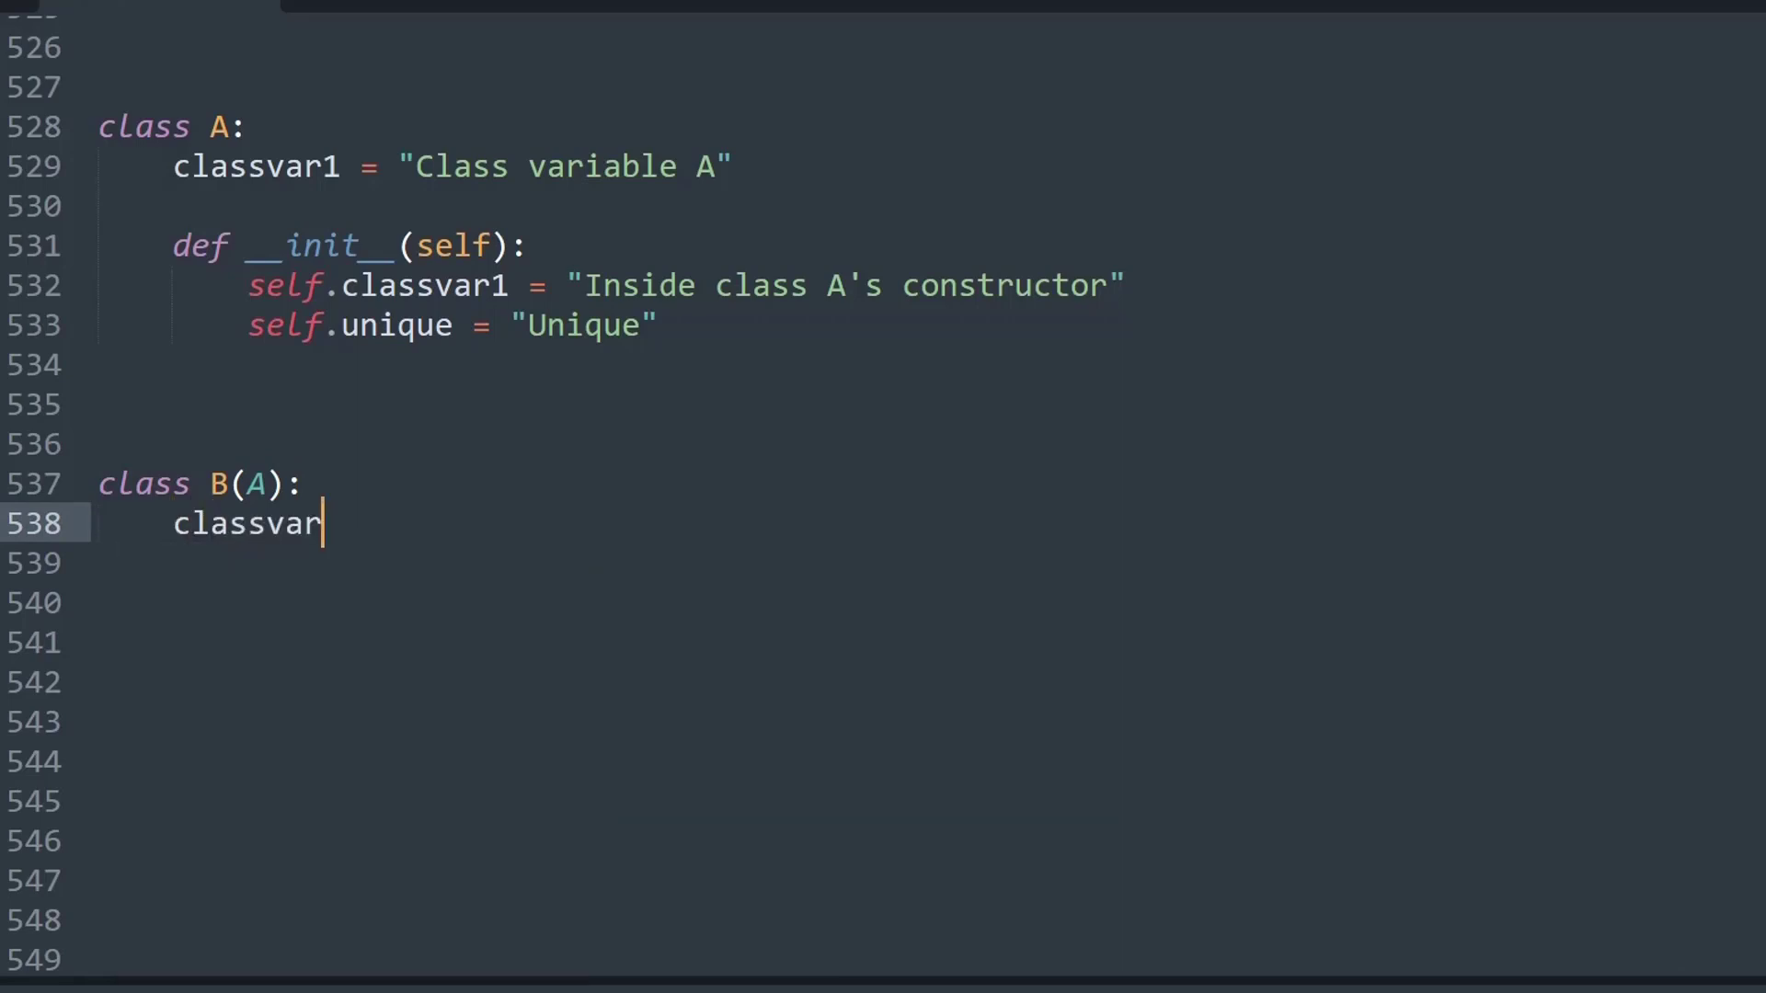
text(2 = )
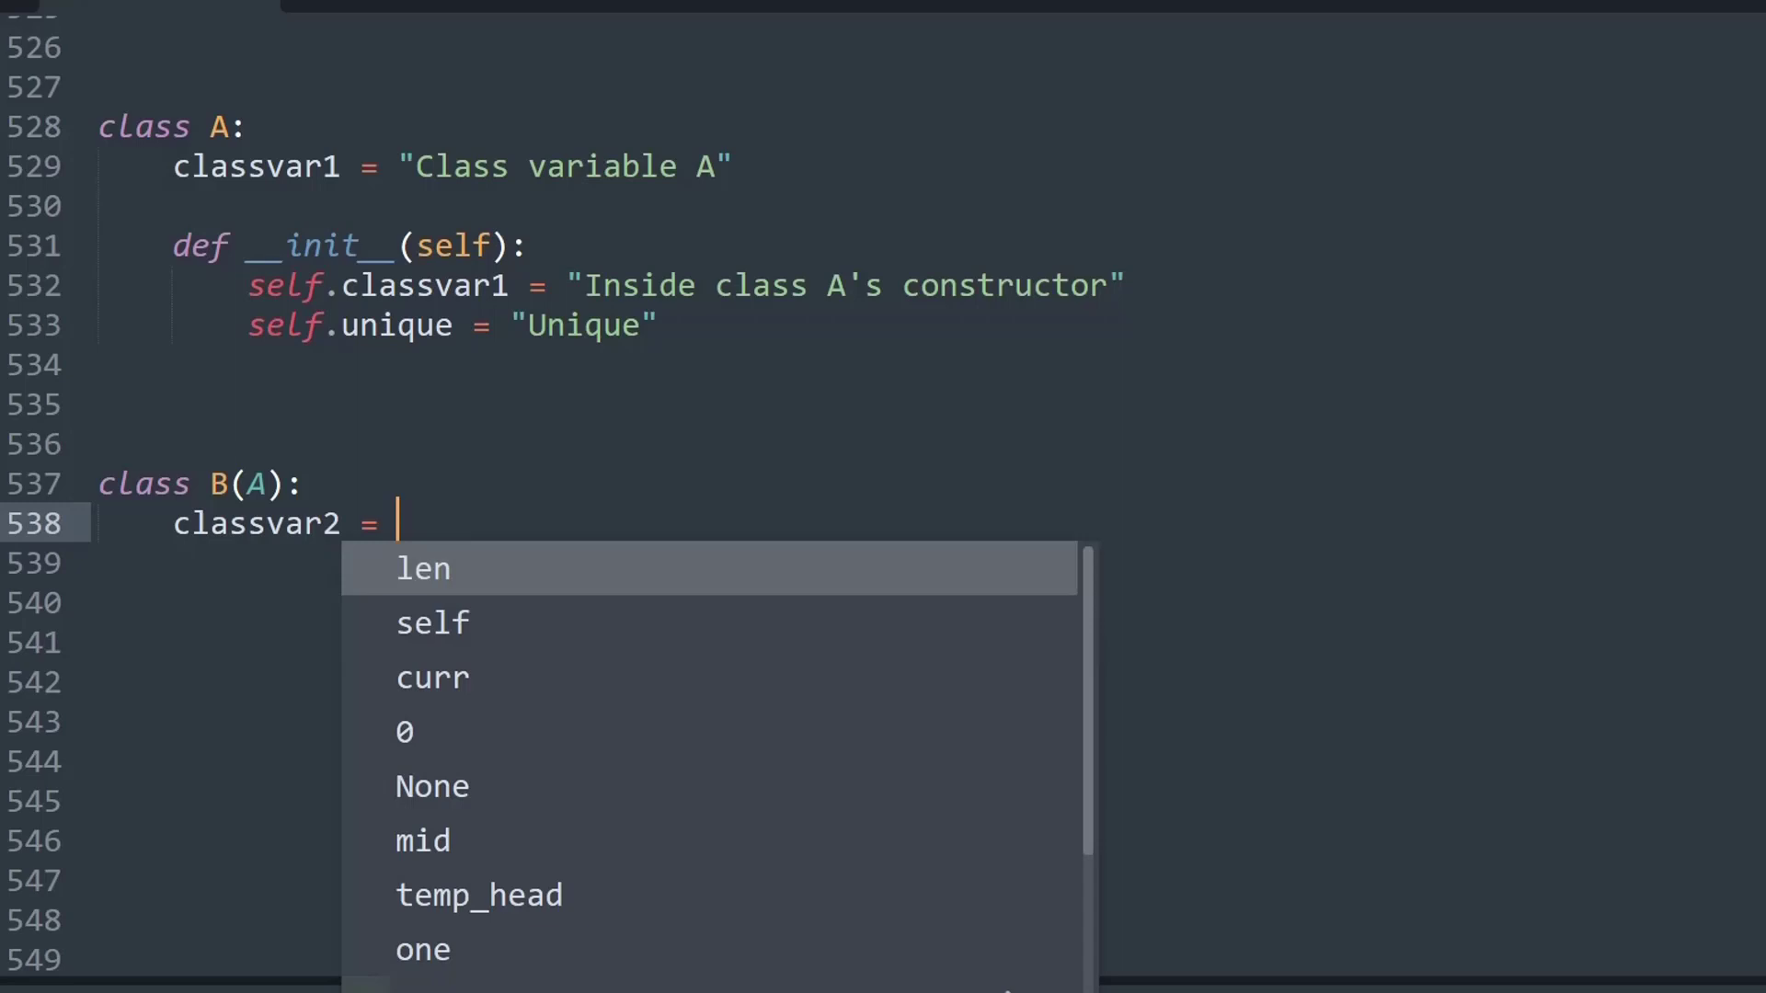
text("class )
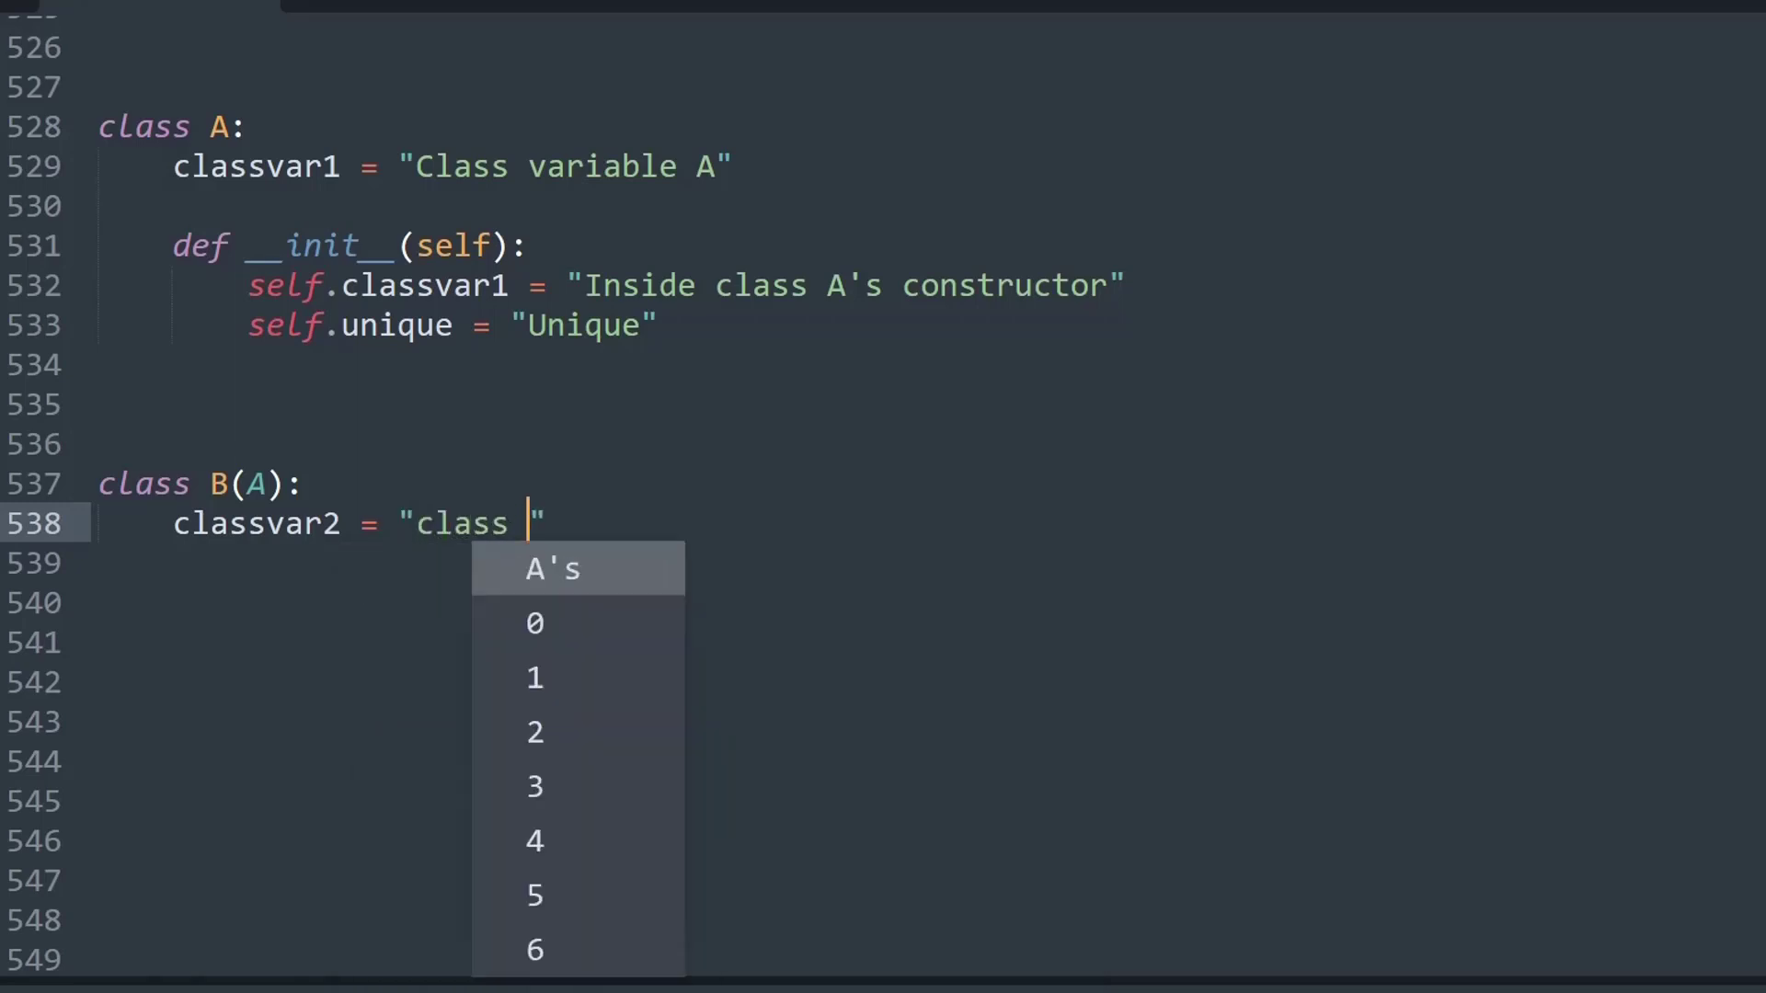
text(vari)
key(Tab)
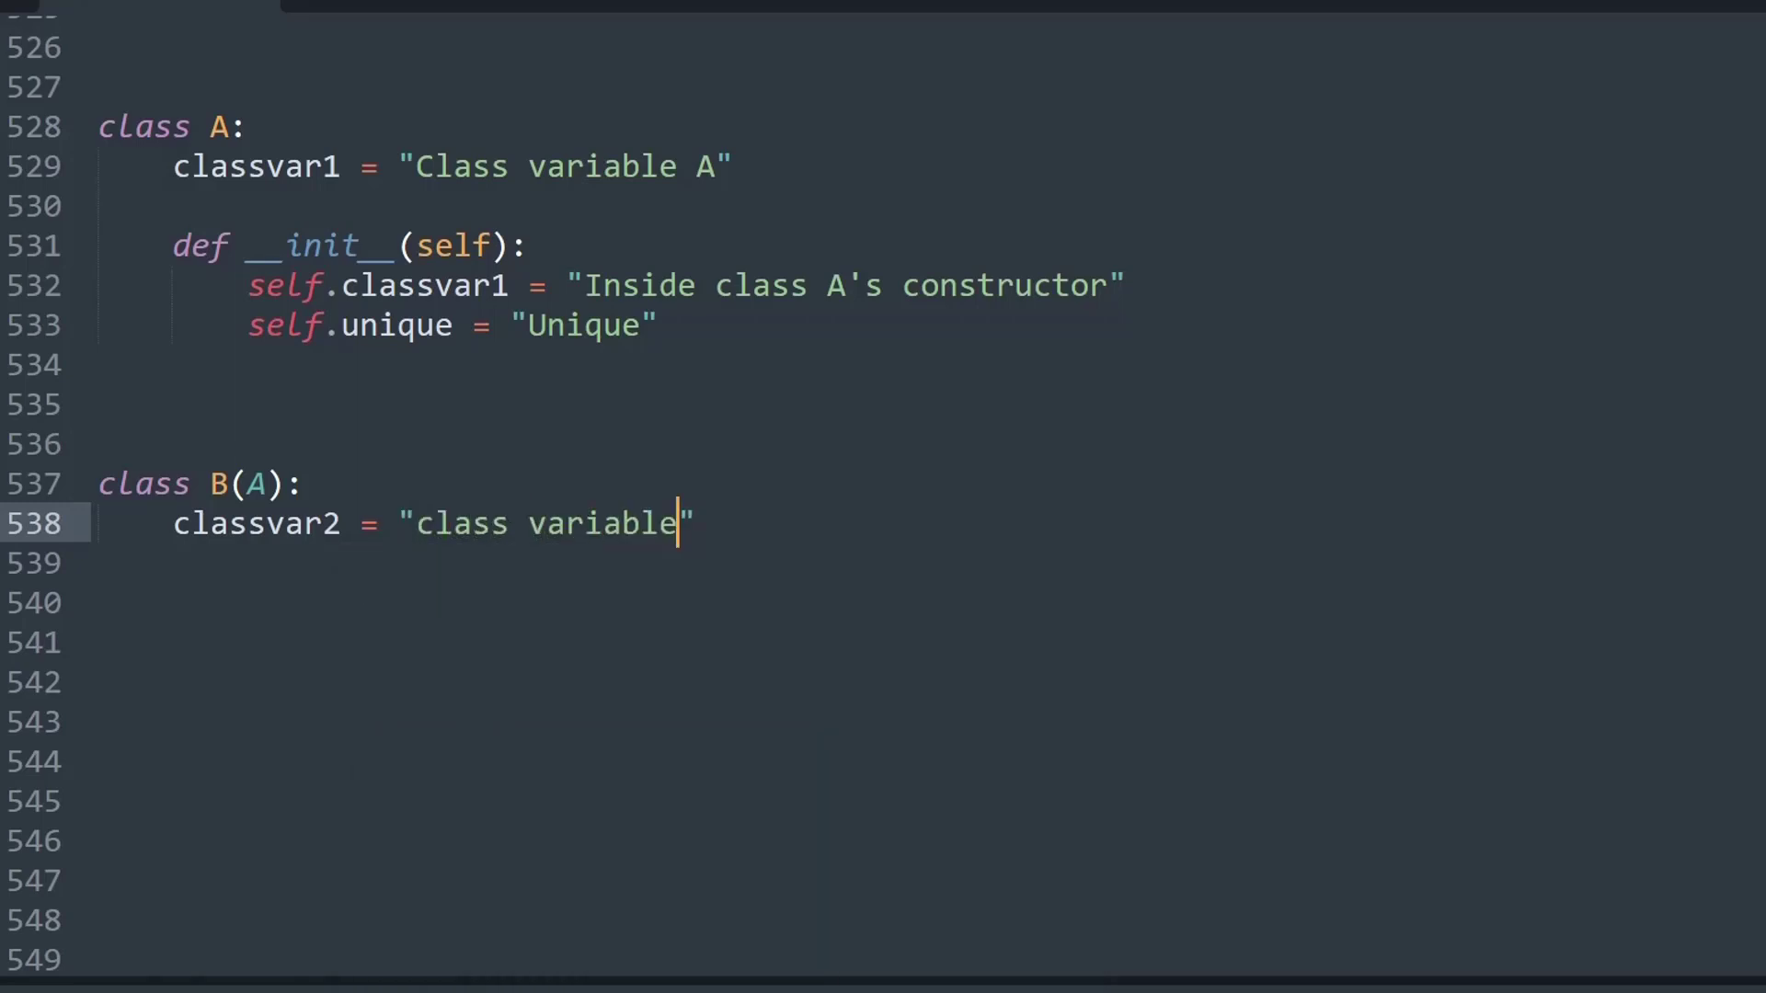
text(B)
key(Escape)
key(Down)
key(Down)
key(Down)
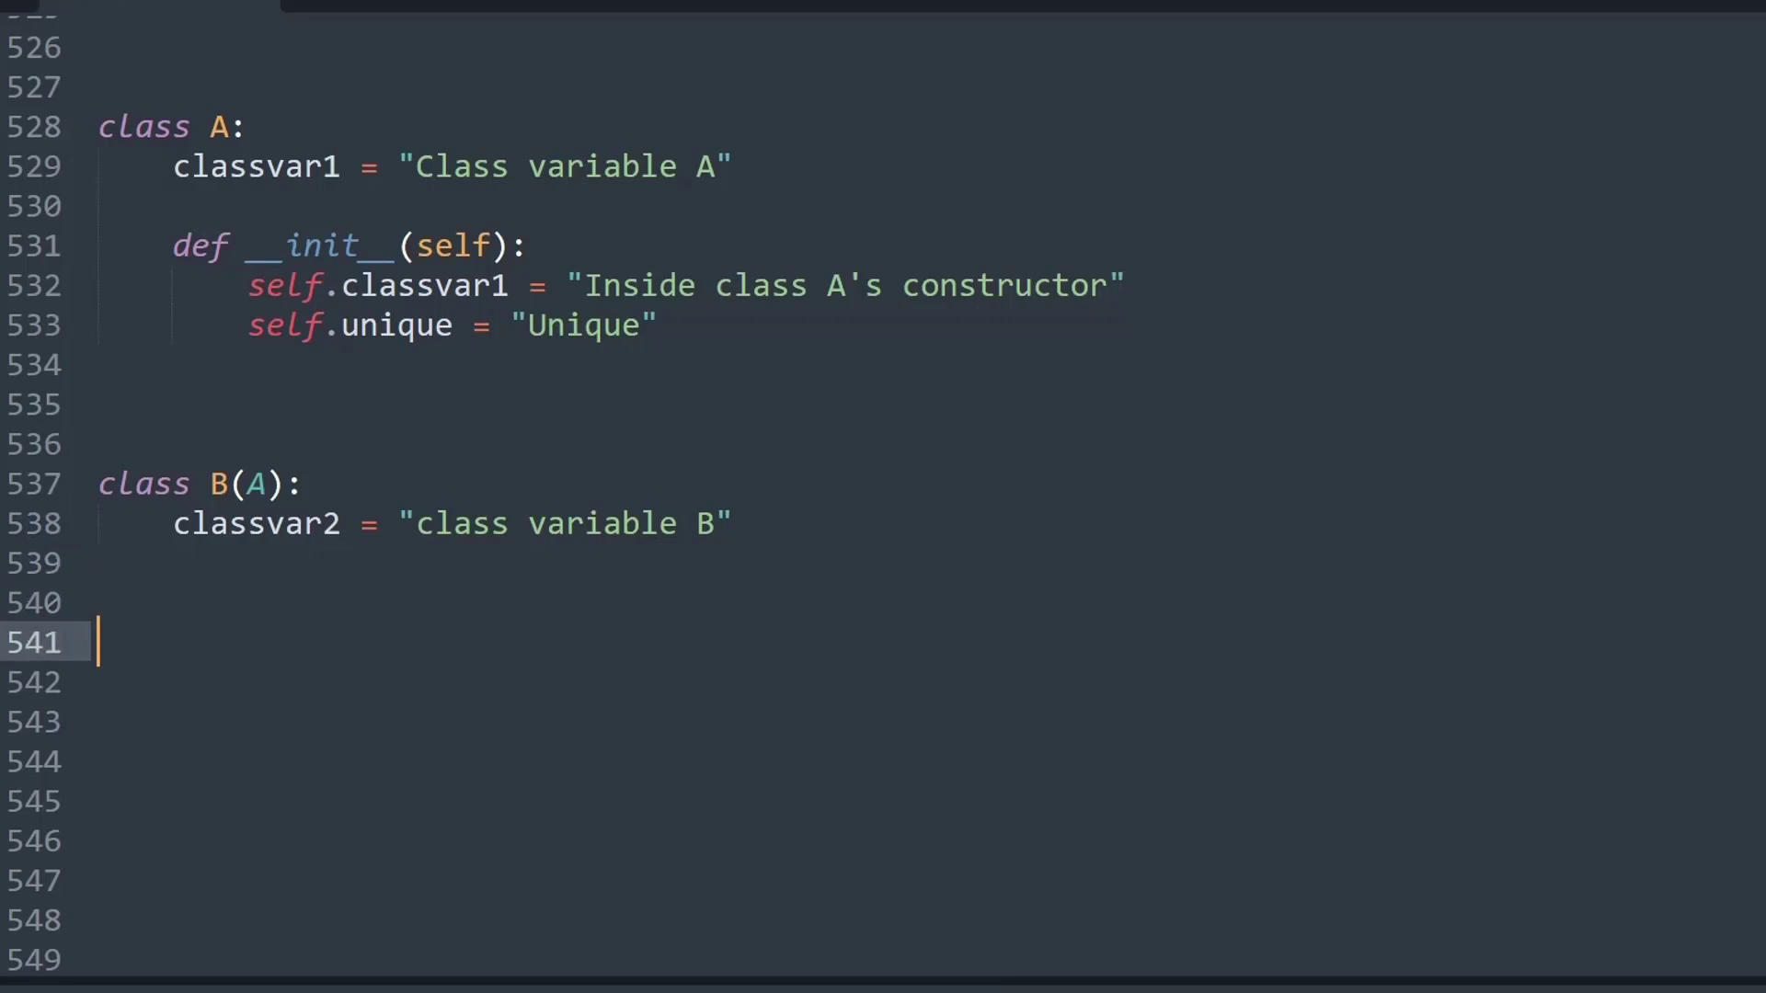
key(Down)
text(a )
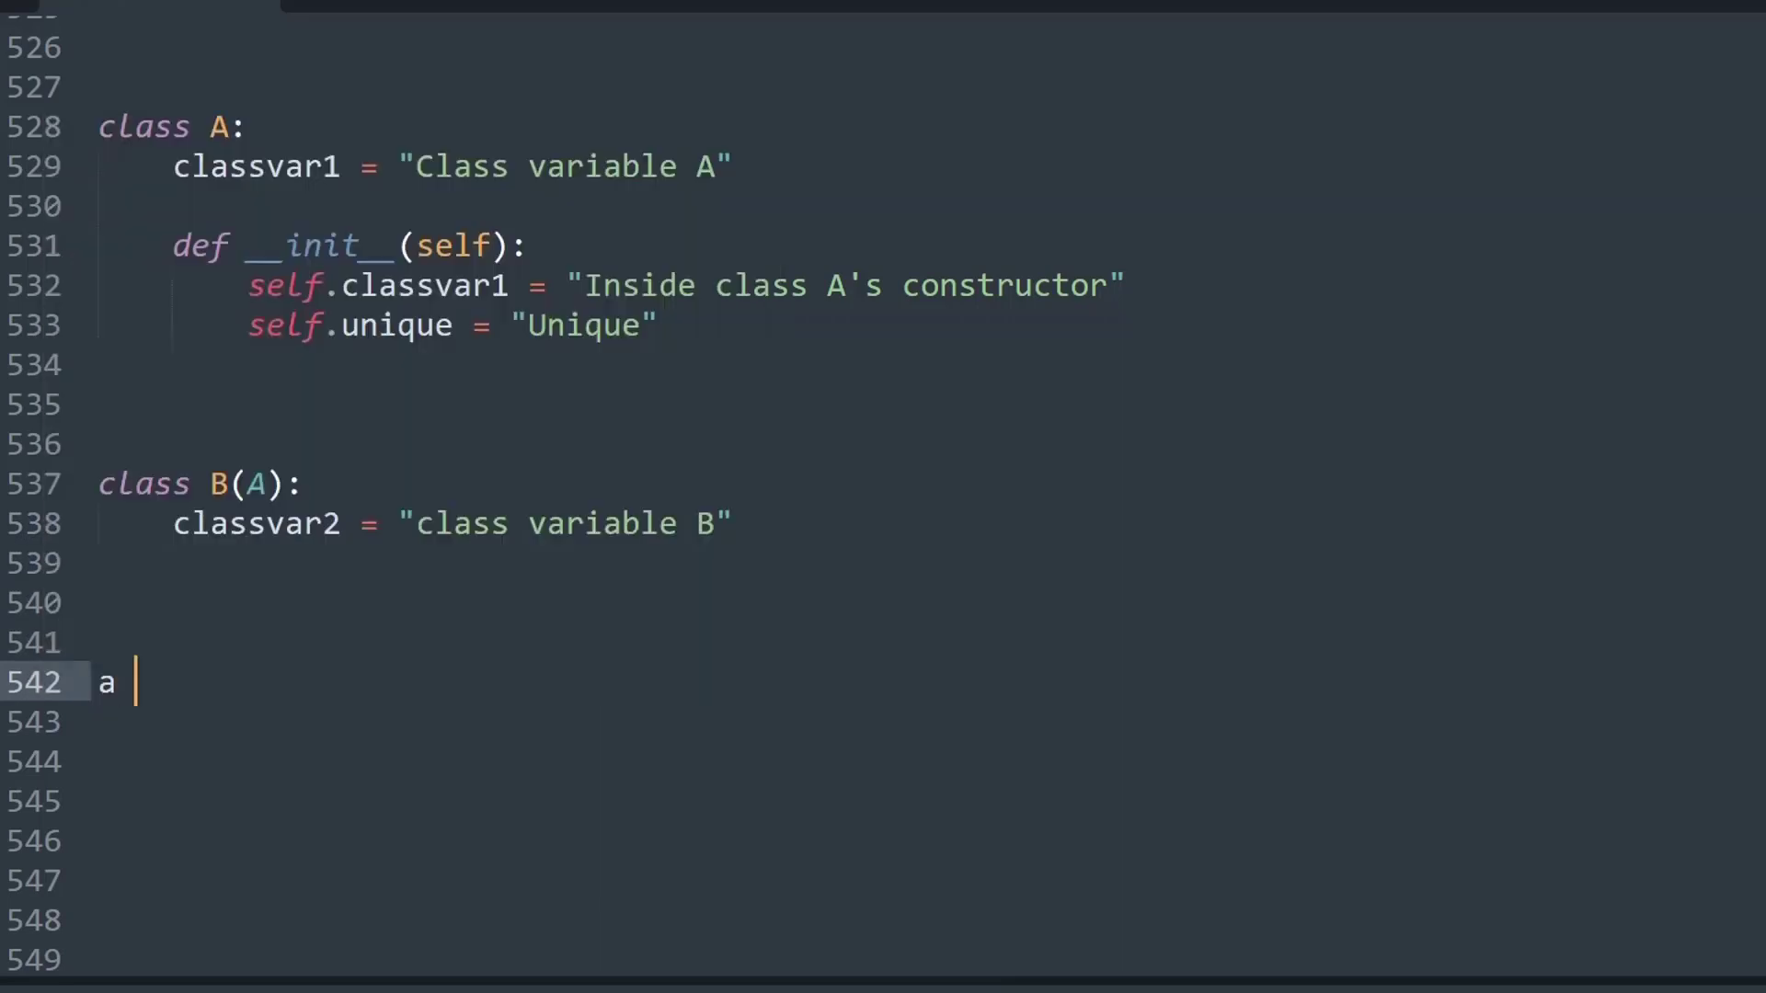
text(= )
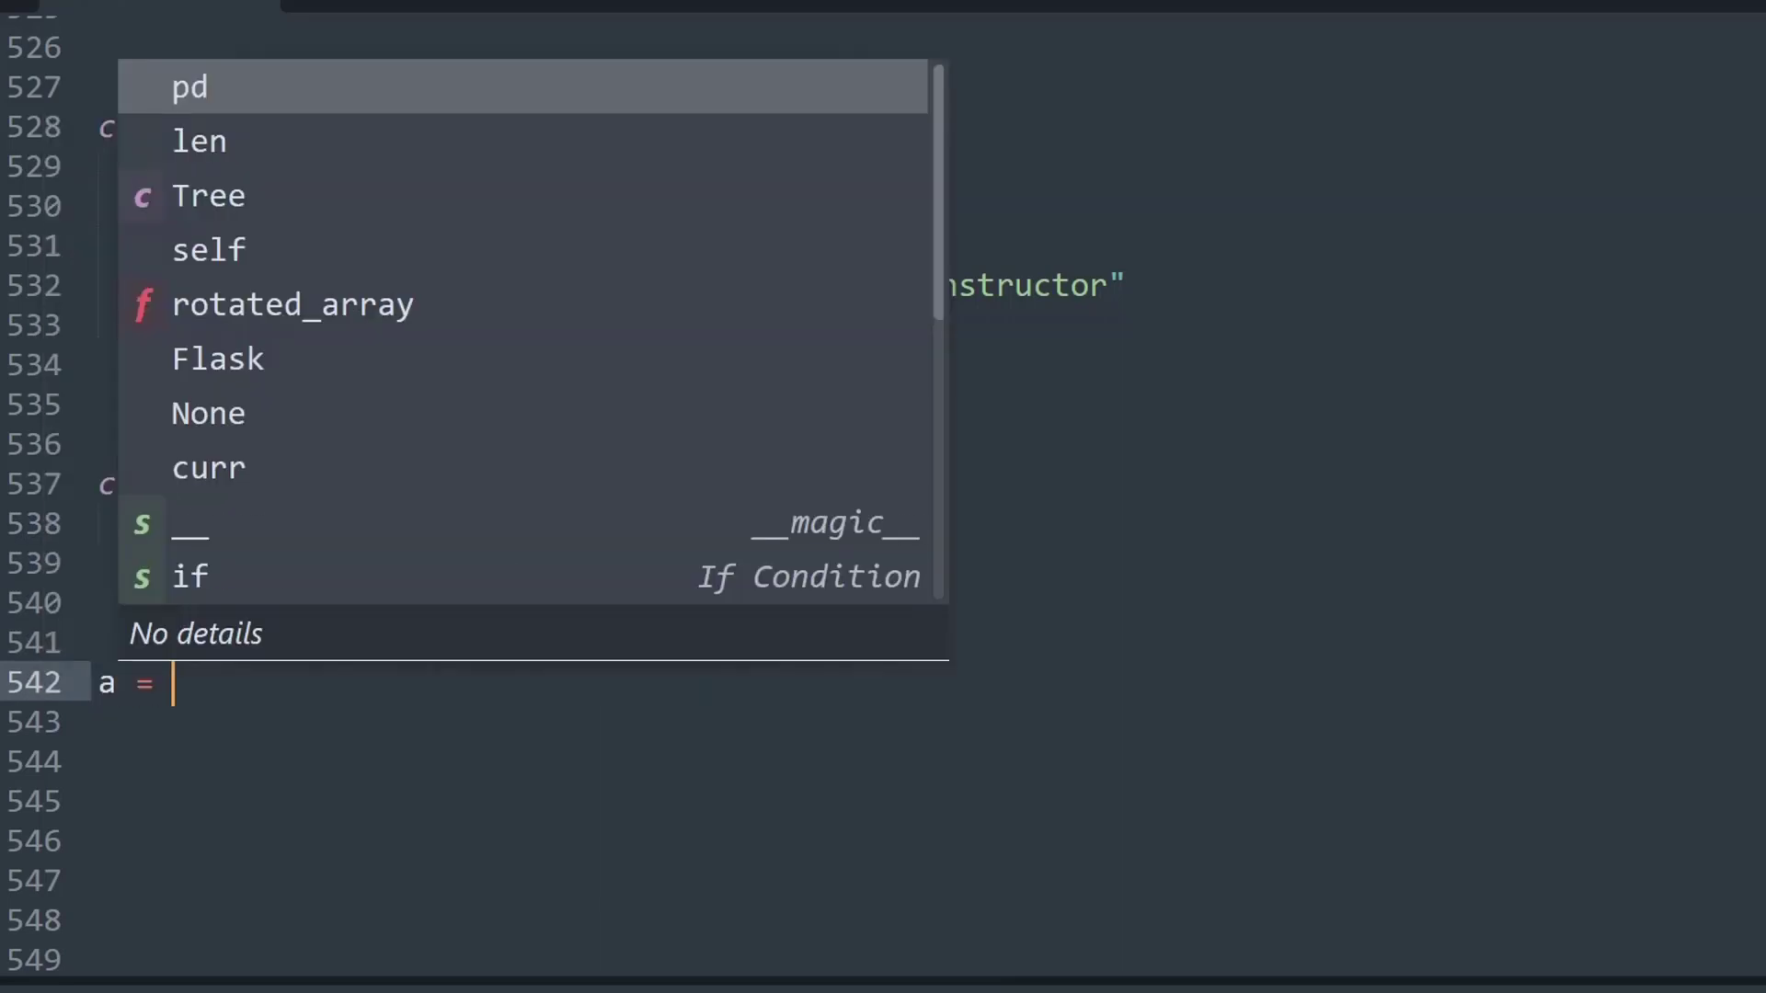
text(A())
Create instances a = A() and b = B(), then add print(b.classvar1)
key(Return)
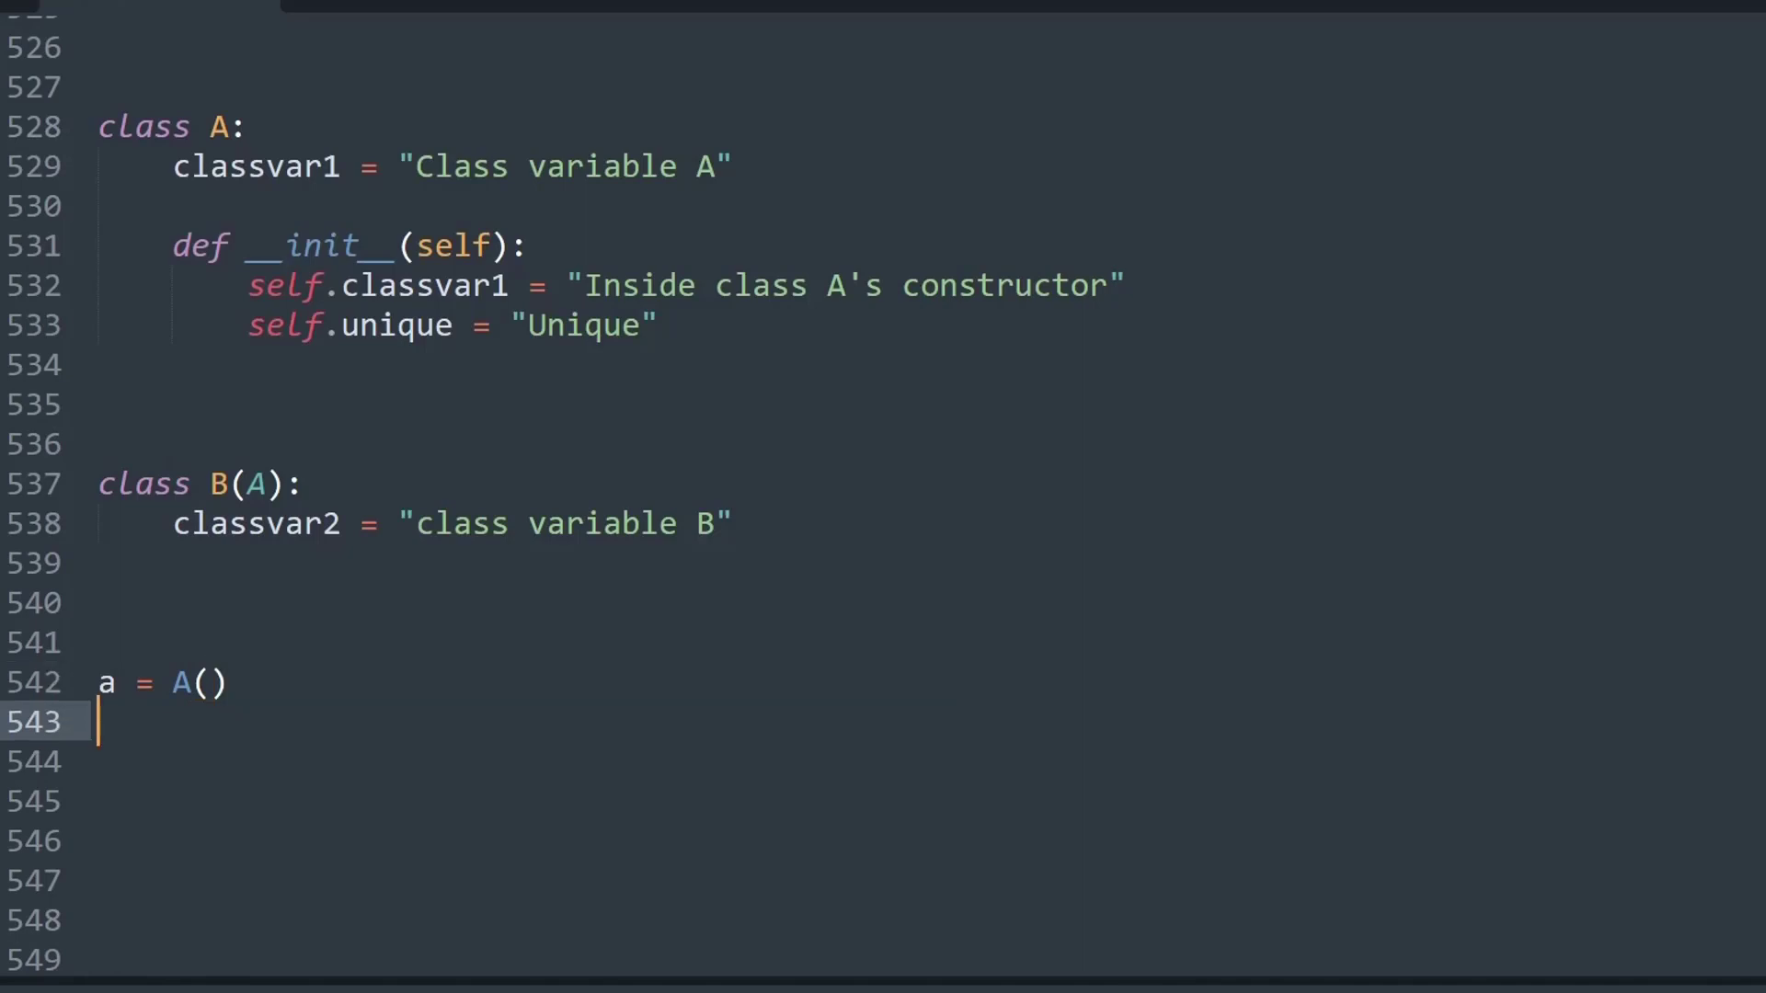
text(b =)
text( B())
key(Return)
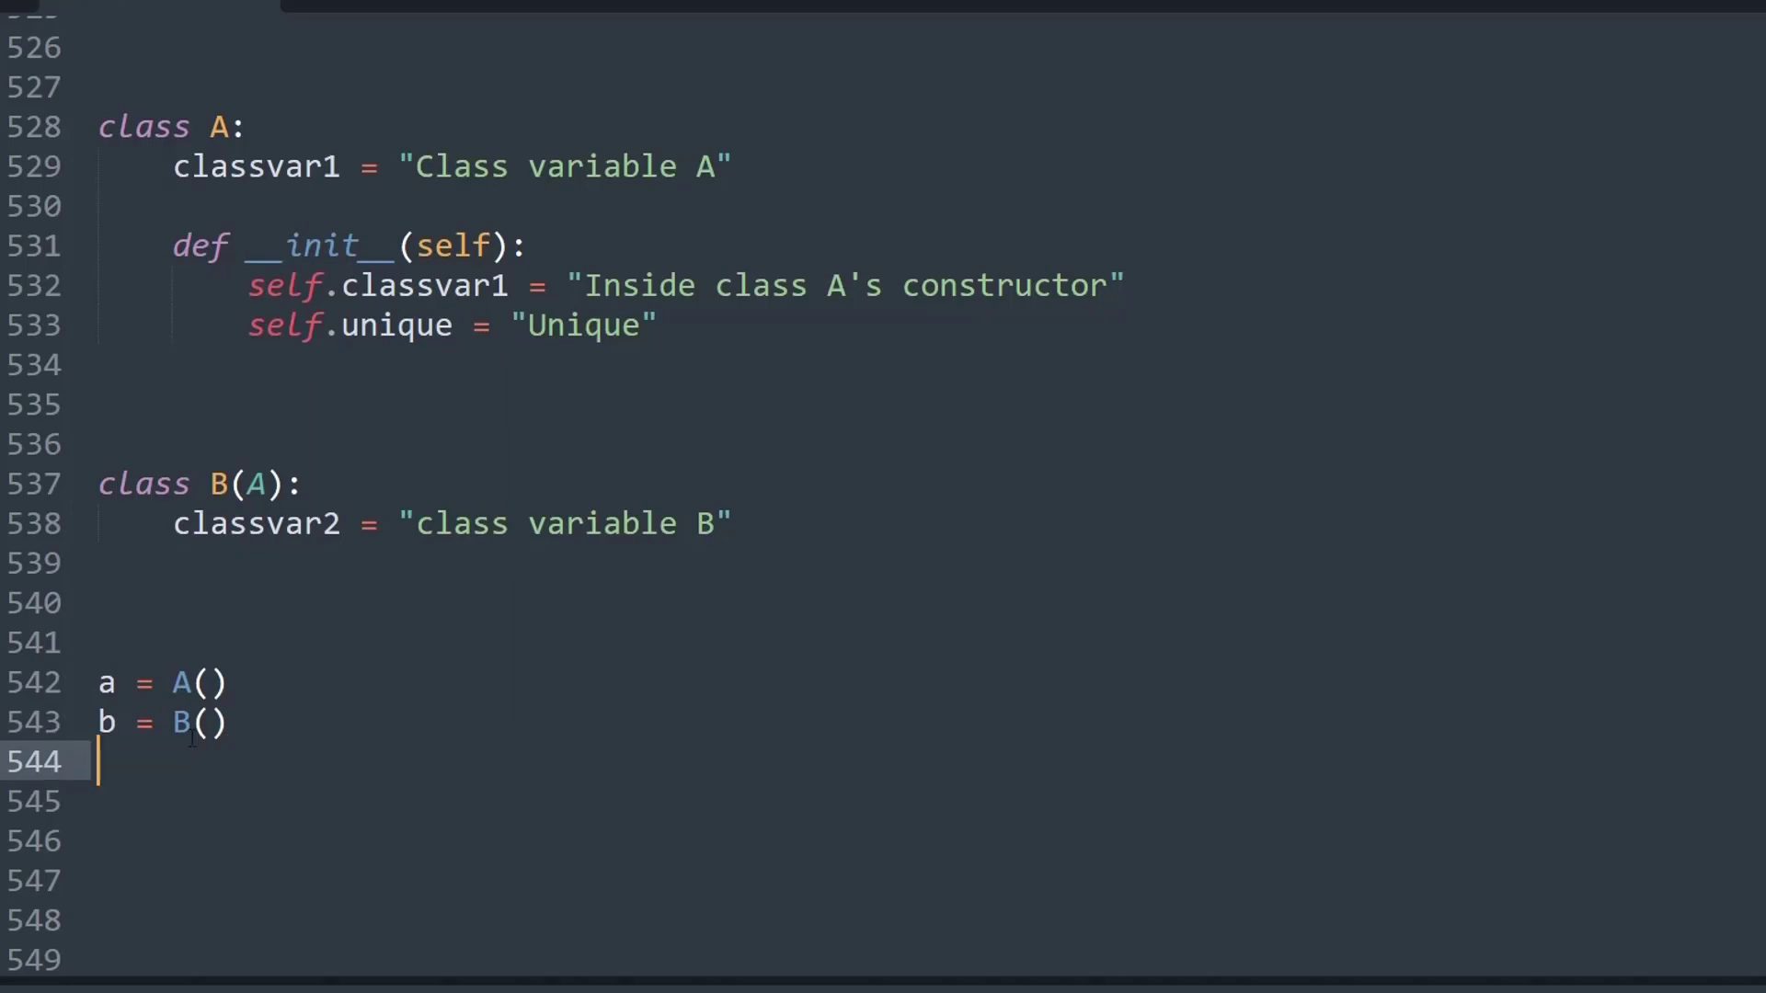
key(Return)
text(b)
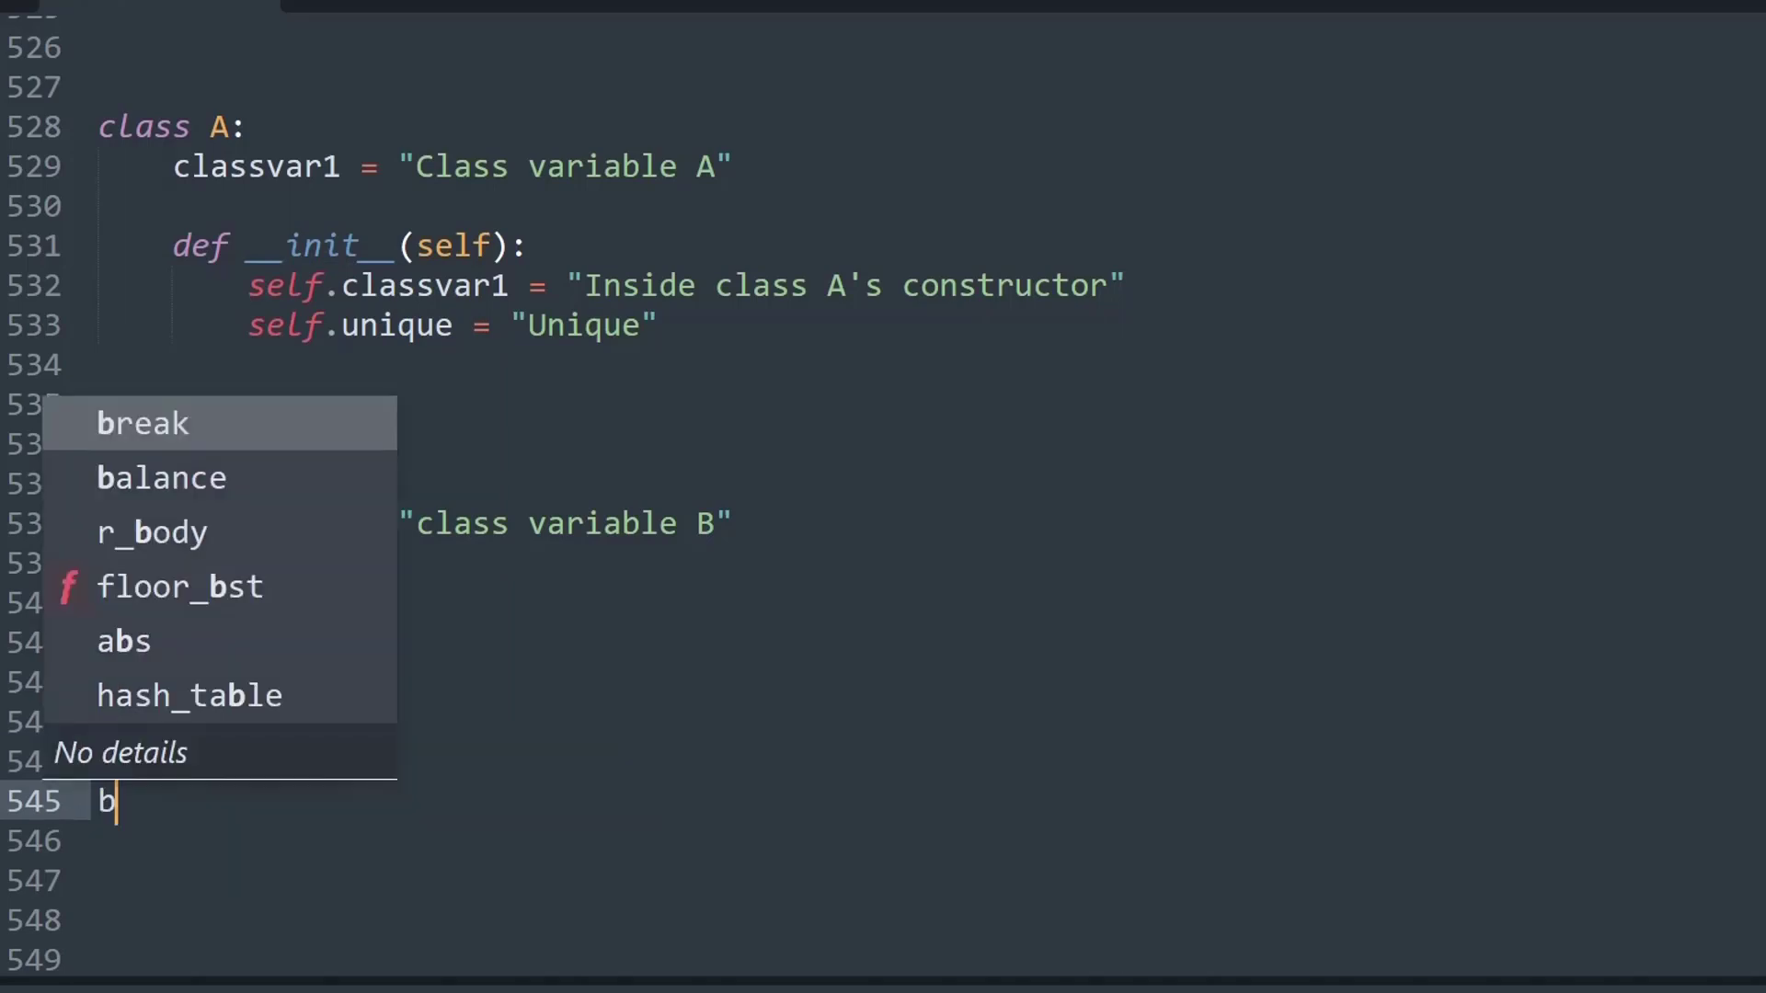
text(.)
key(BackSpace)
key(BackSpace)
text(pr)
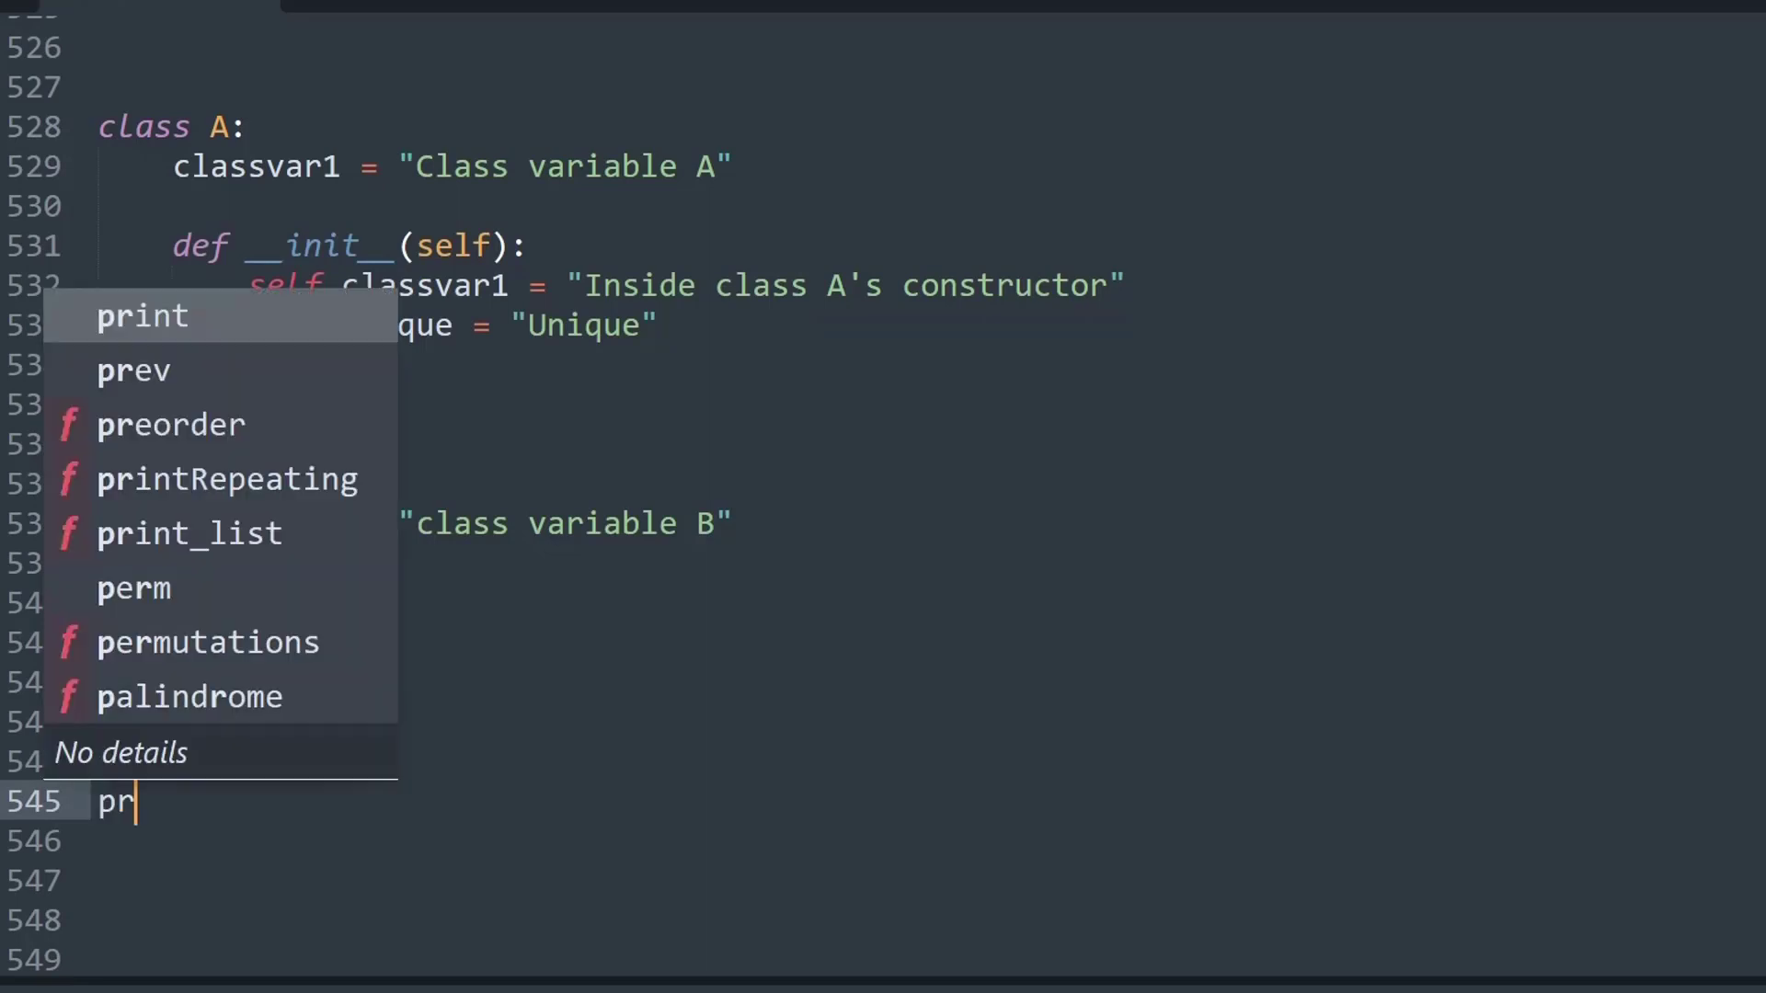
text(int()
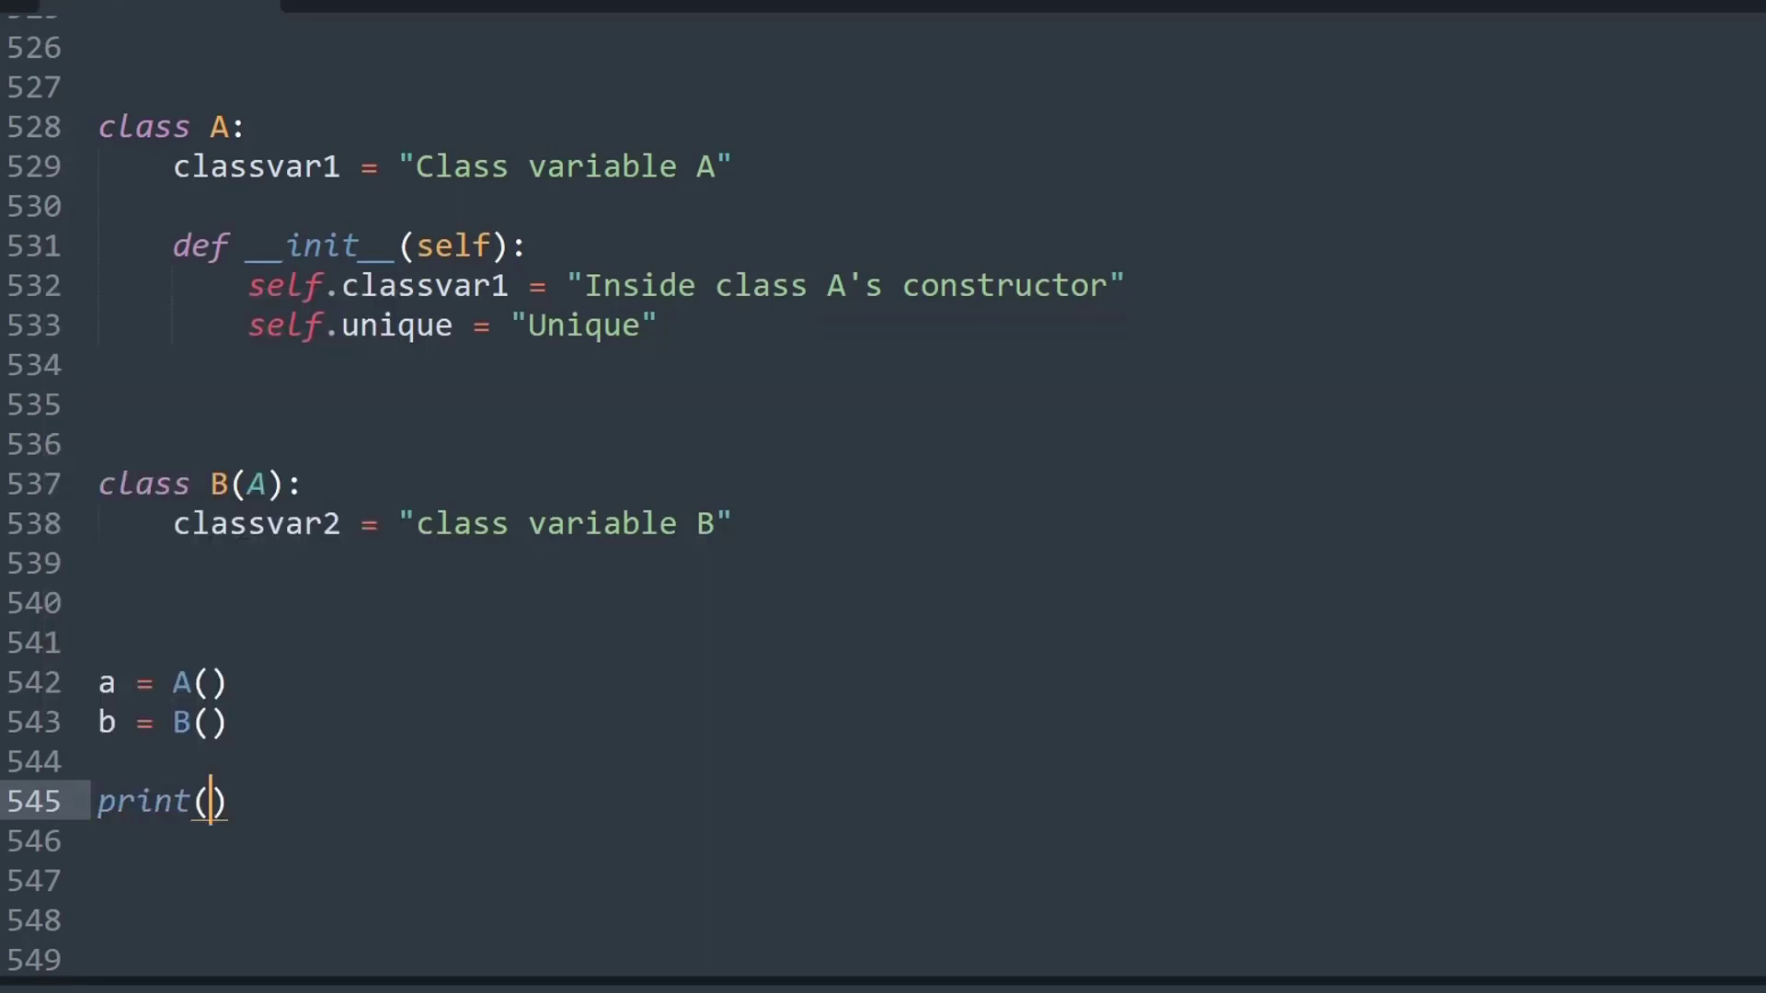
text(b.)
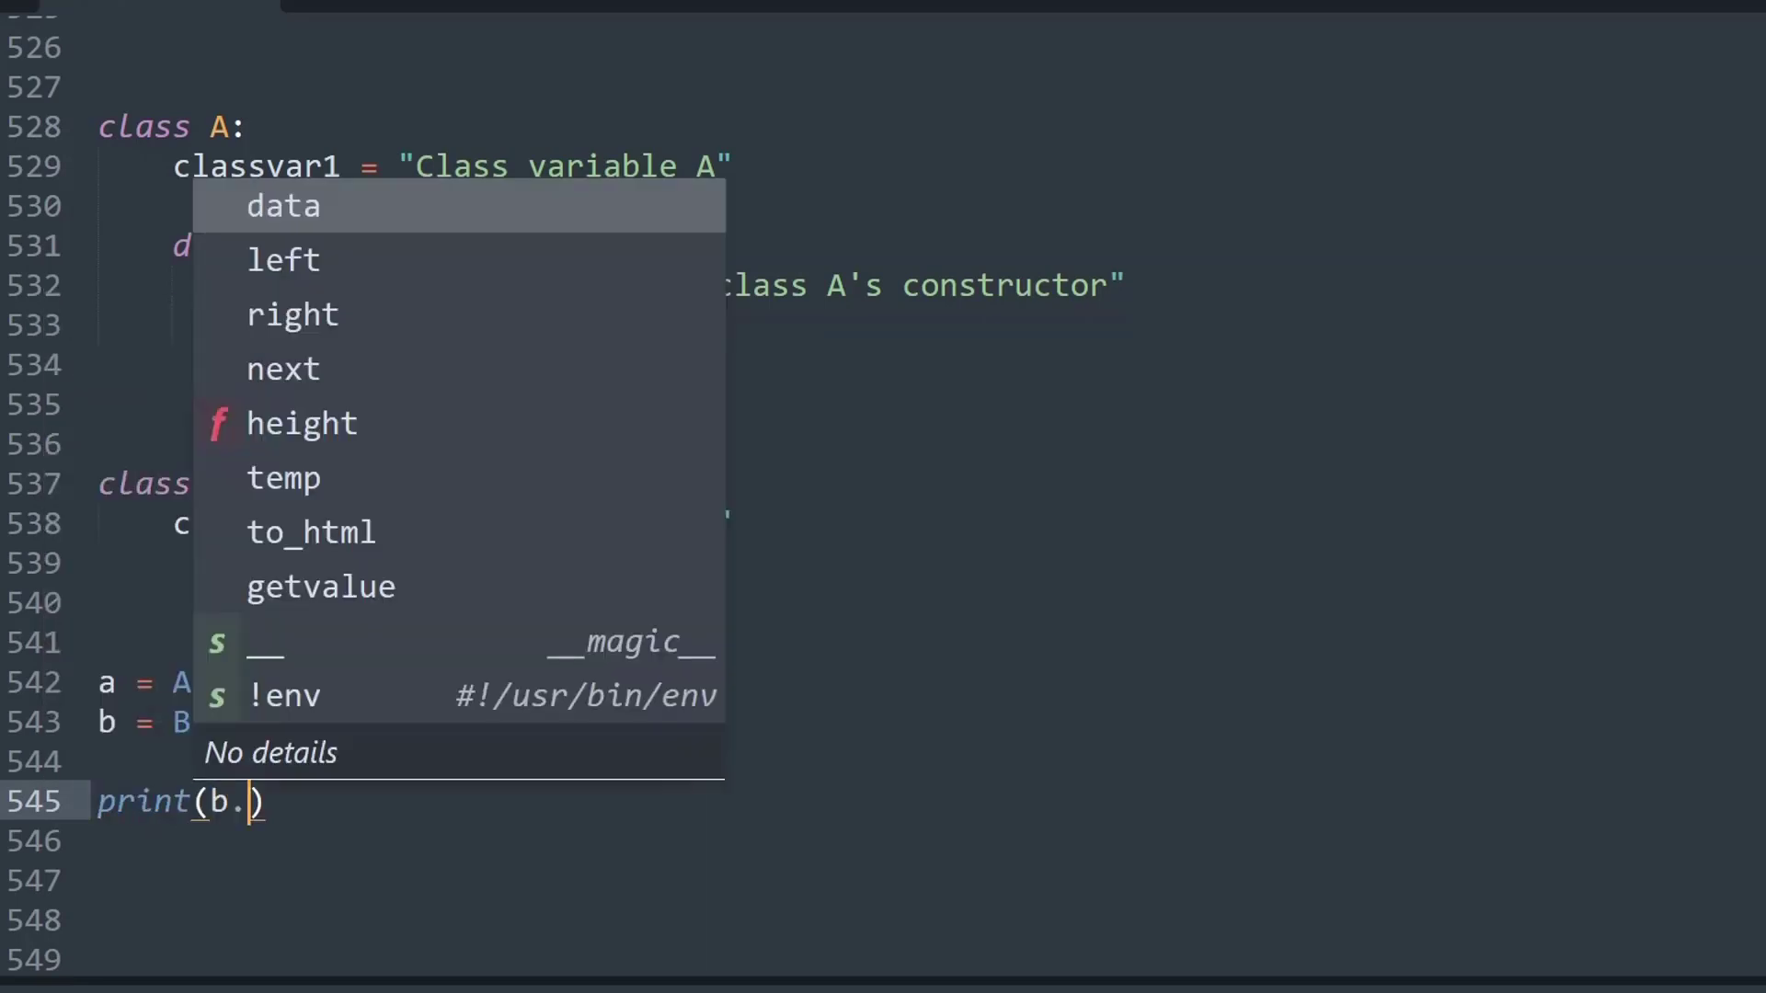
text(class)
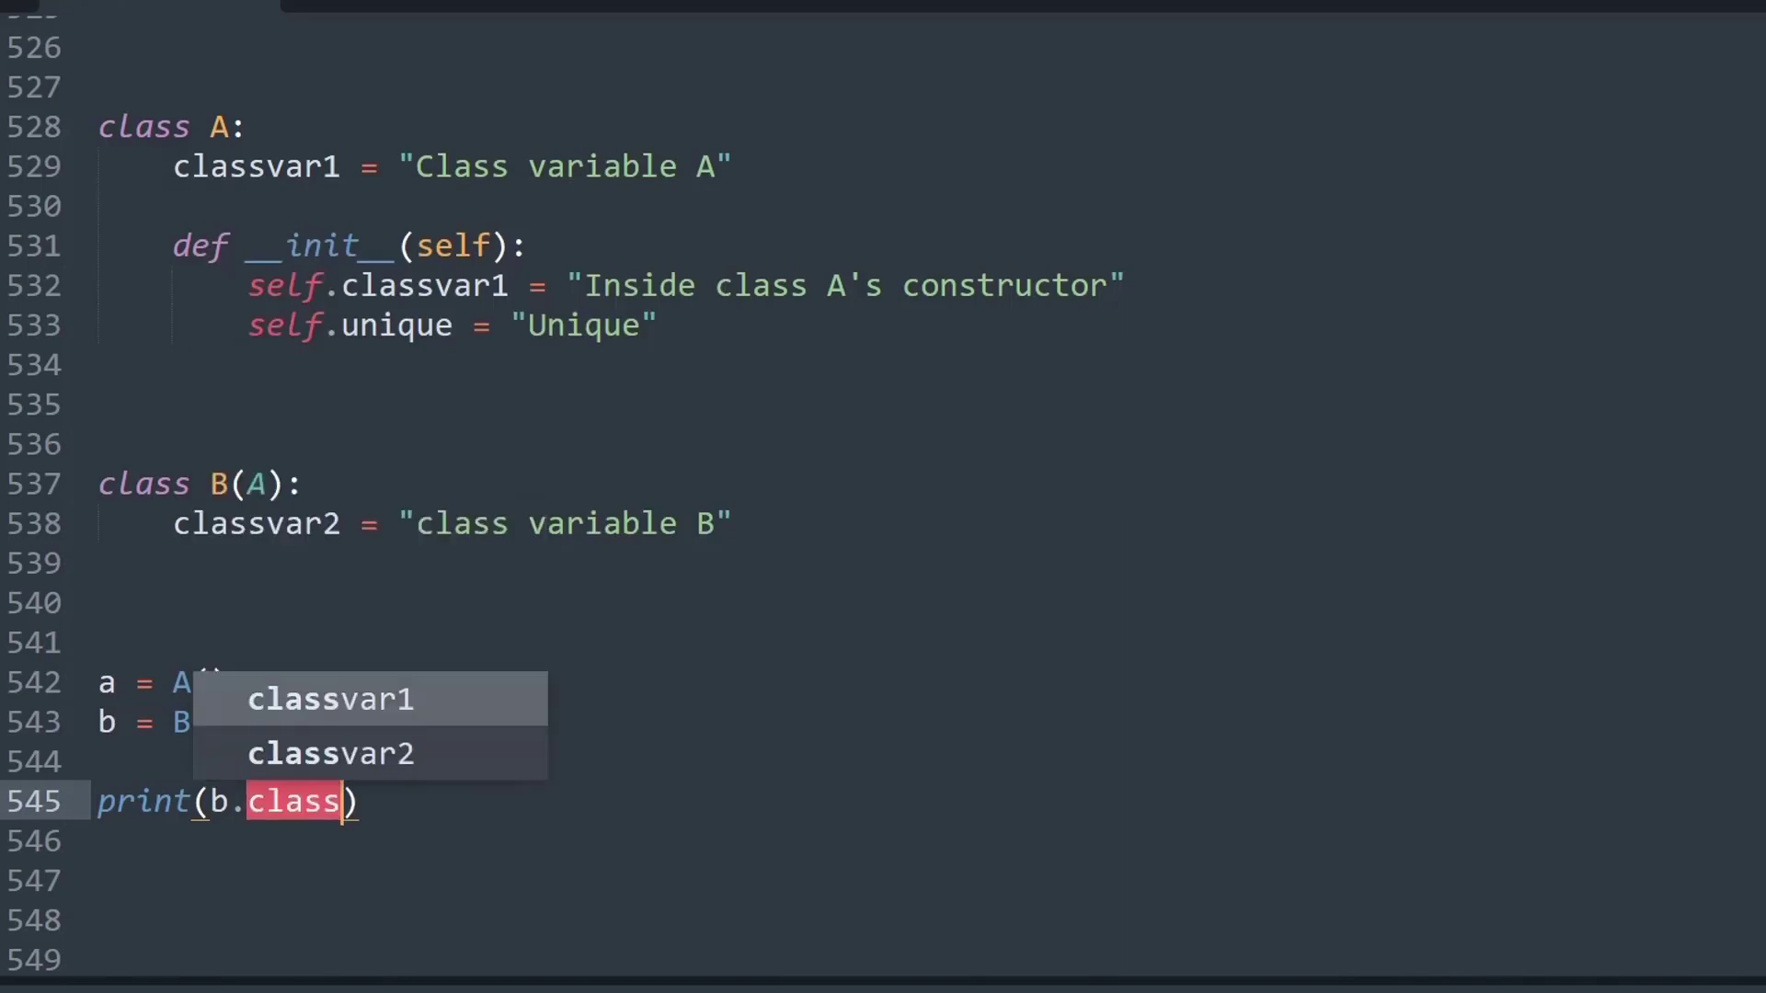
key(Return)
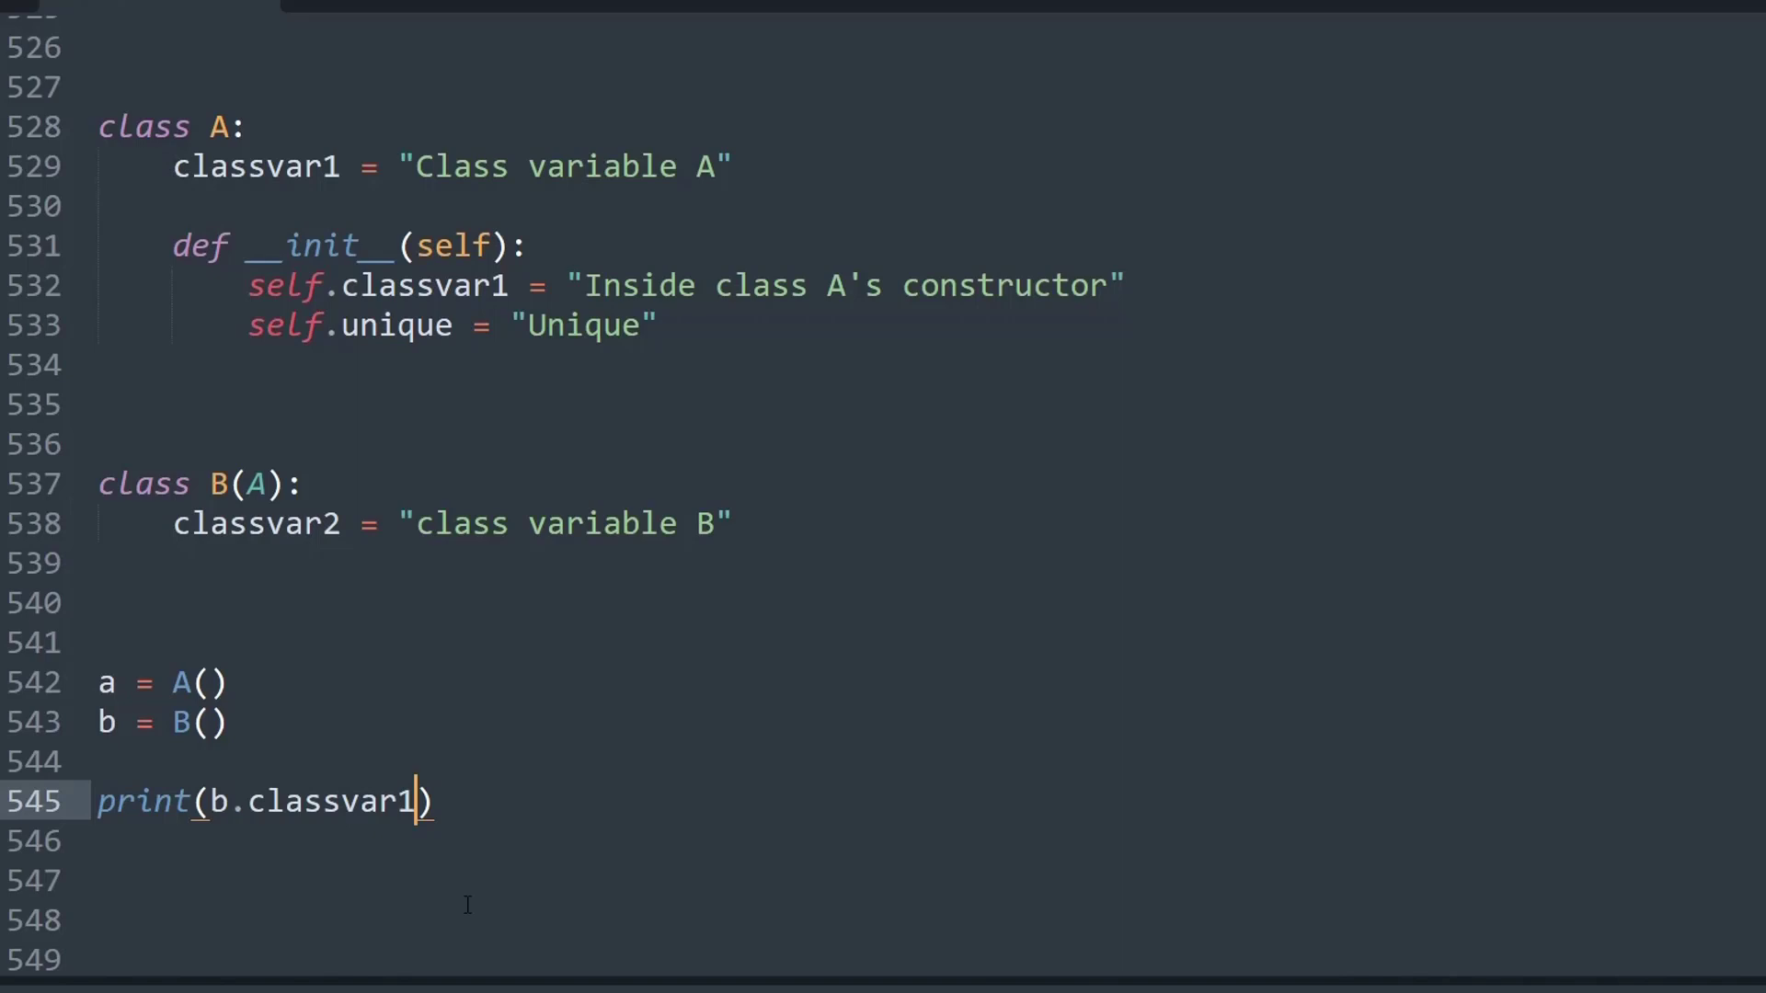
Build with Ctrl+B and highlight the printed "Inside class A's constructor" output
drag(505, 974, 518, 917)
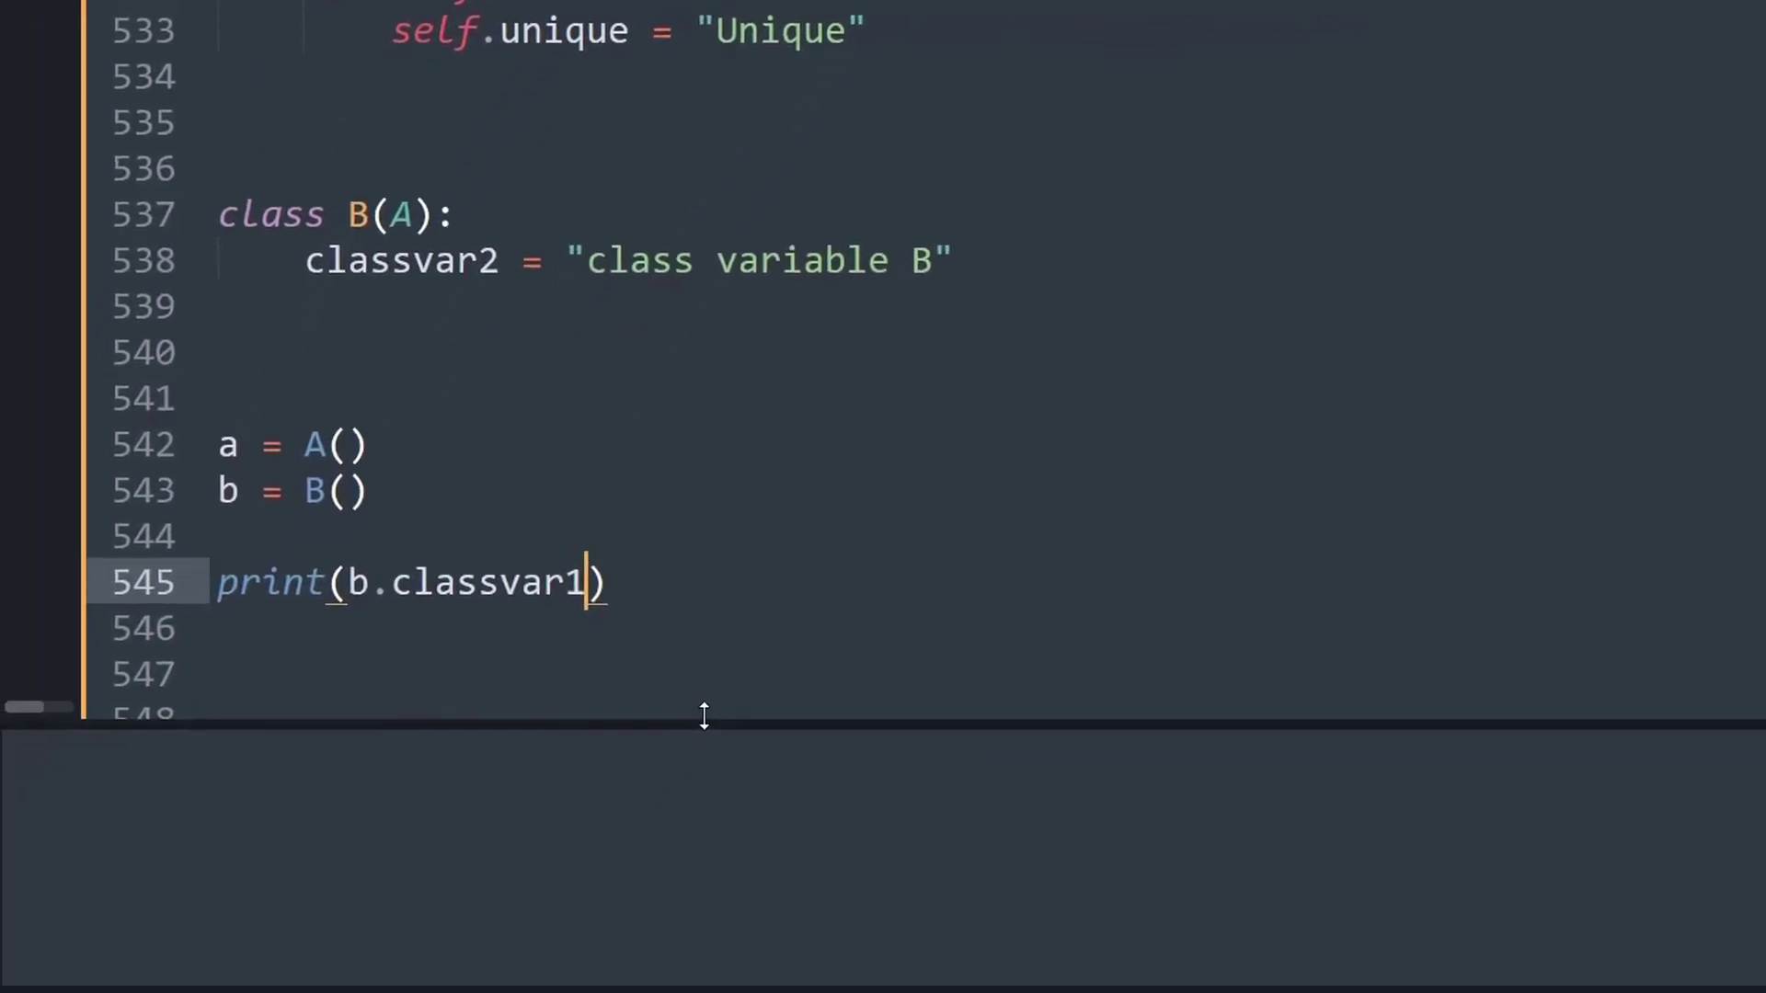
key(ctrl+b)
click(714, 733)
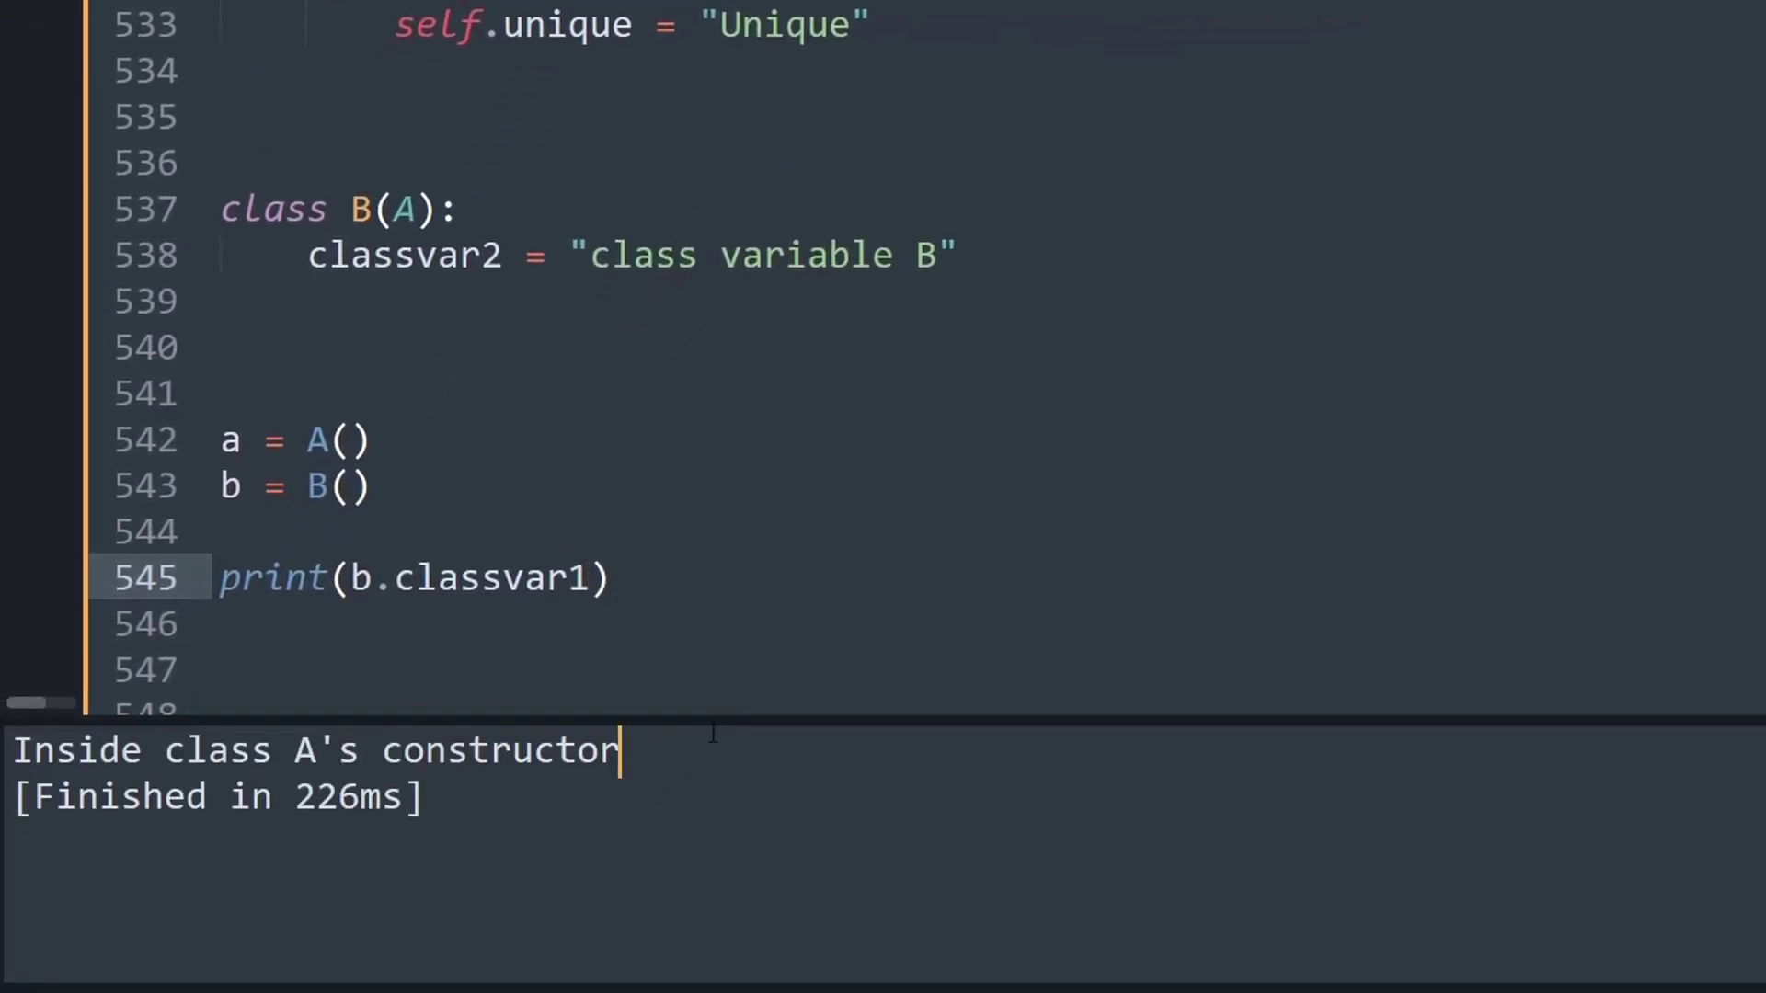
drag(621, 750, 12, 749)
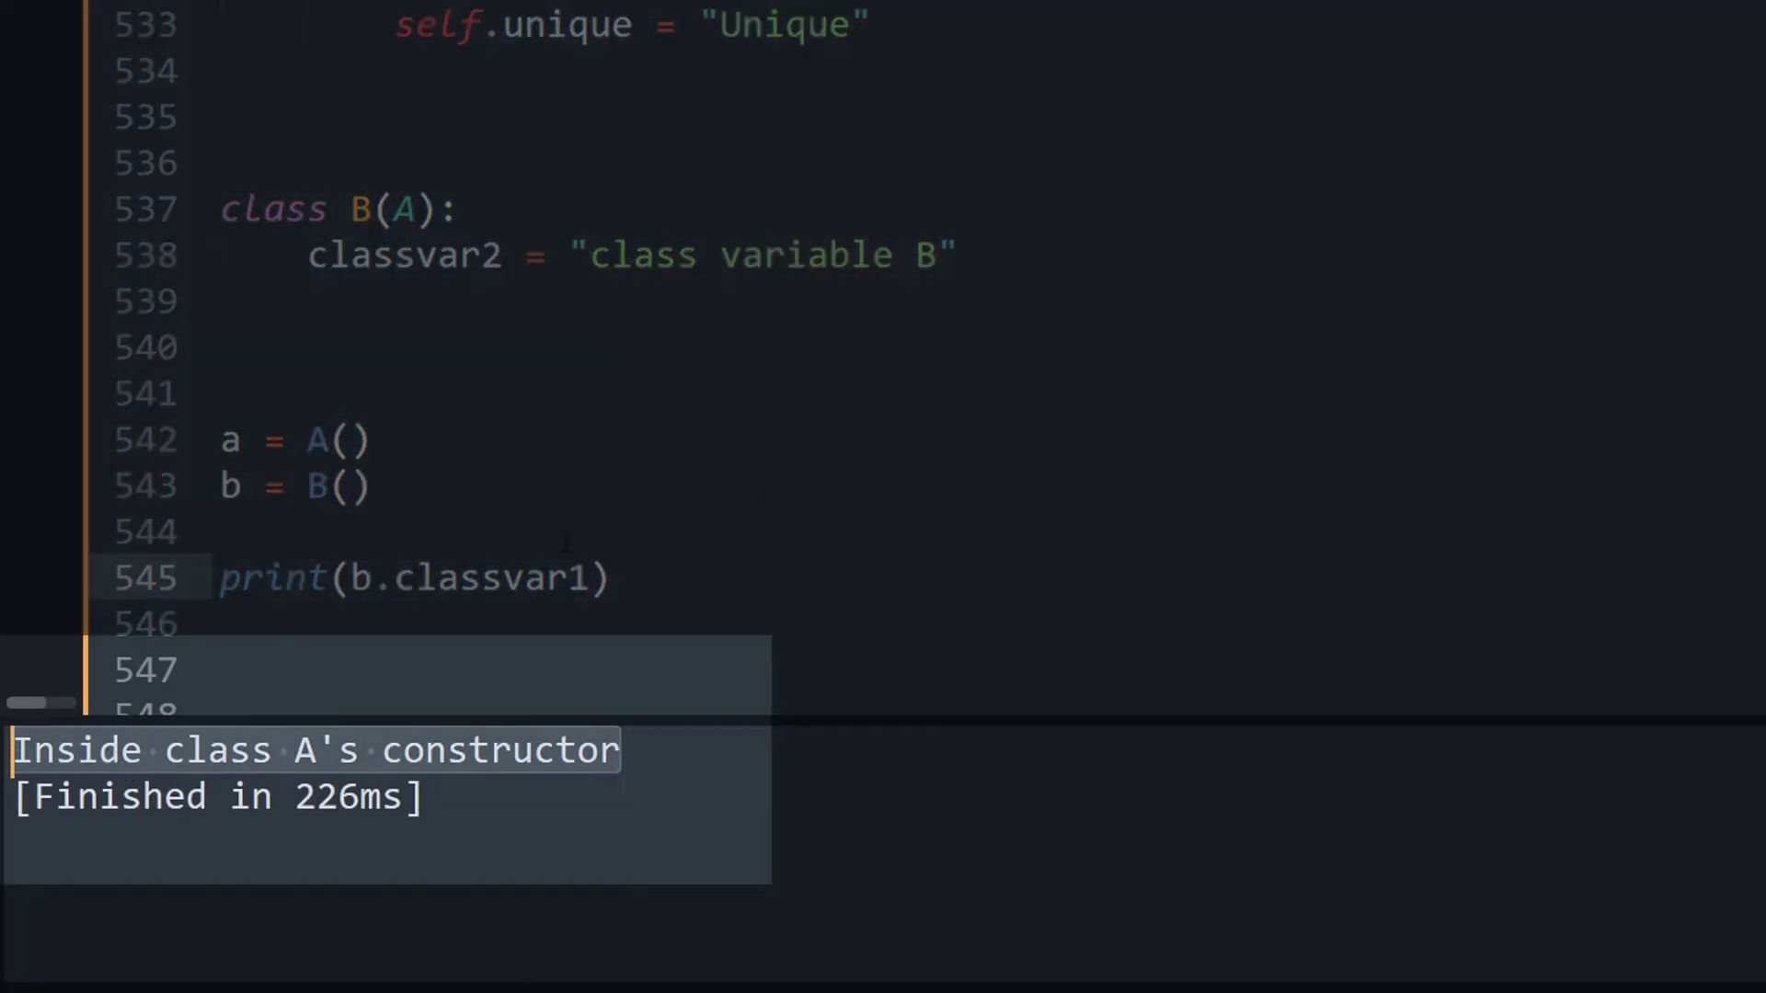
click(397, 579)
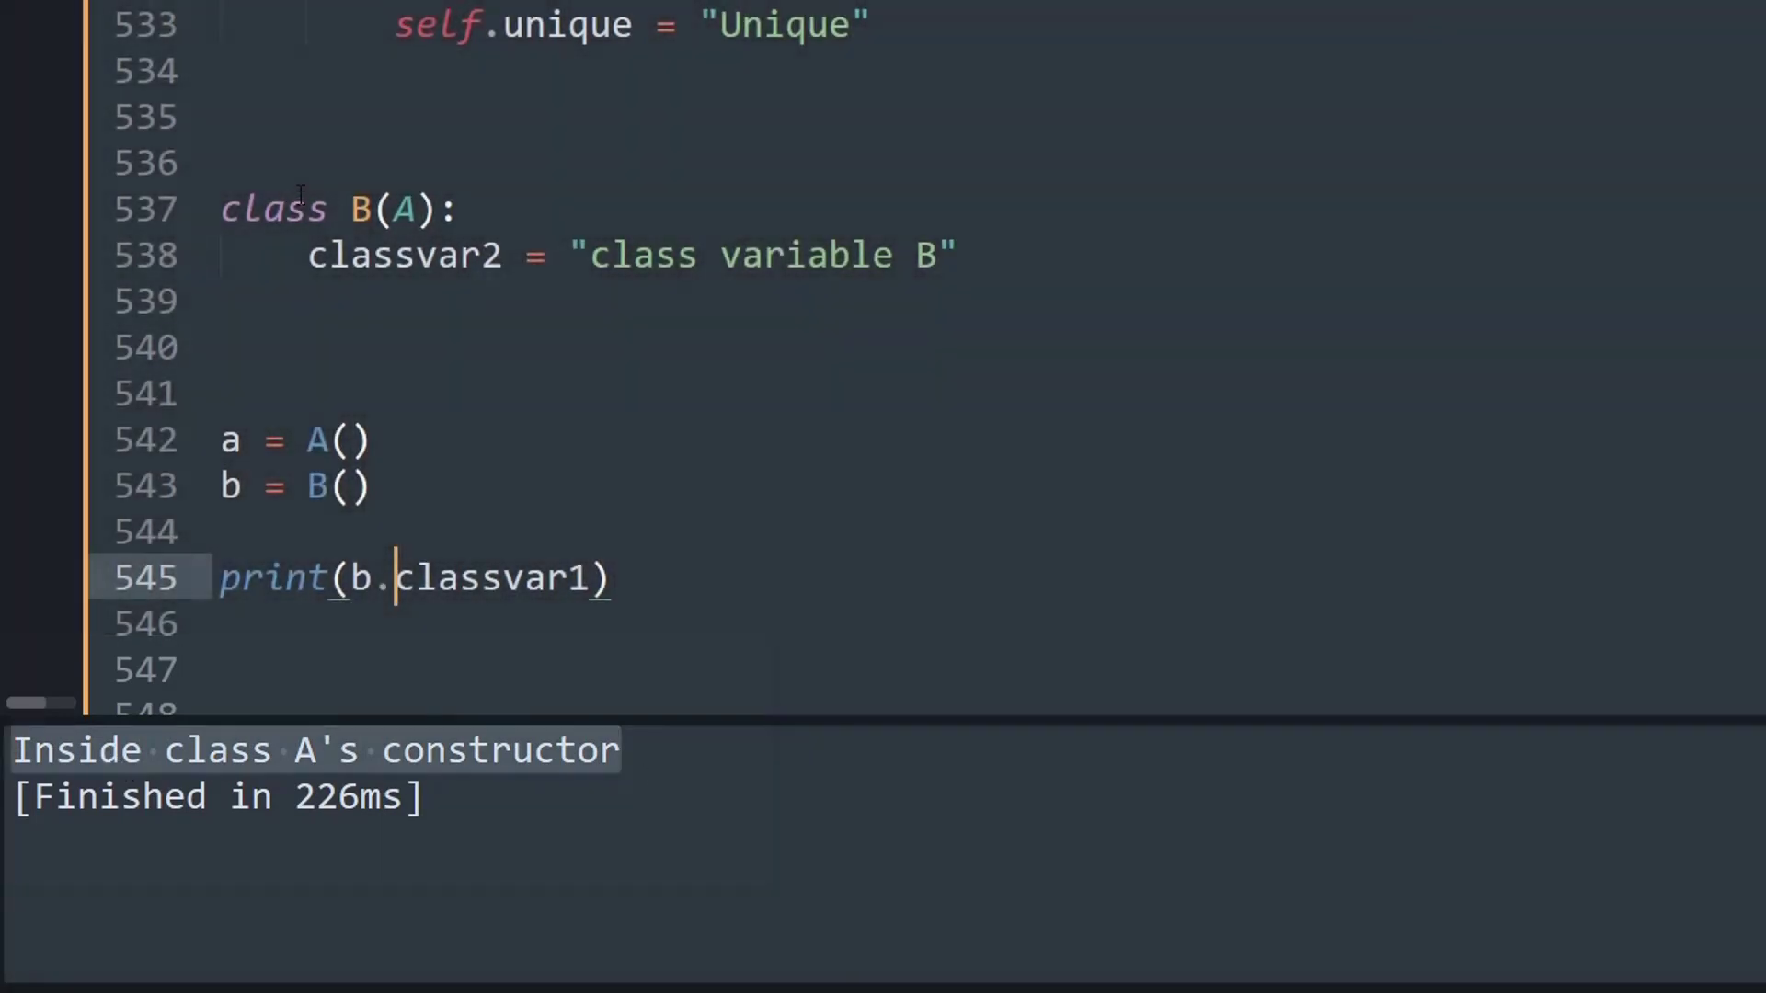
Point out that class B is empty and inherits A, whose constructor sets classvar1
double_click(362, 207)
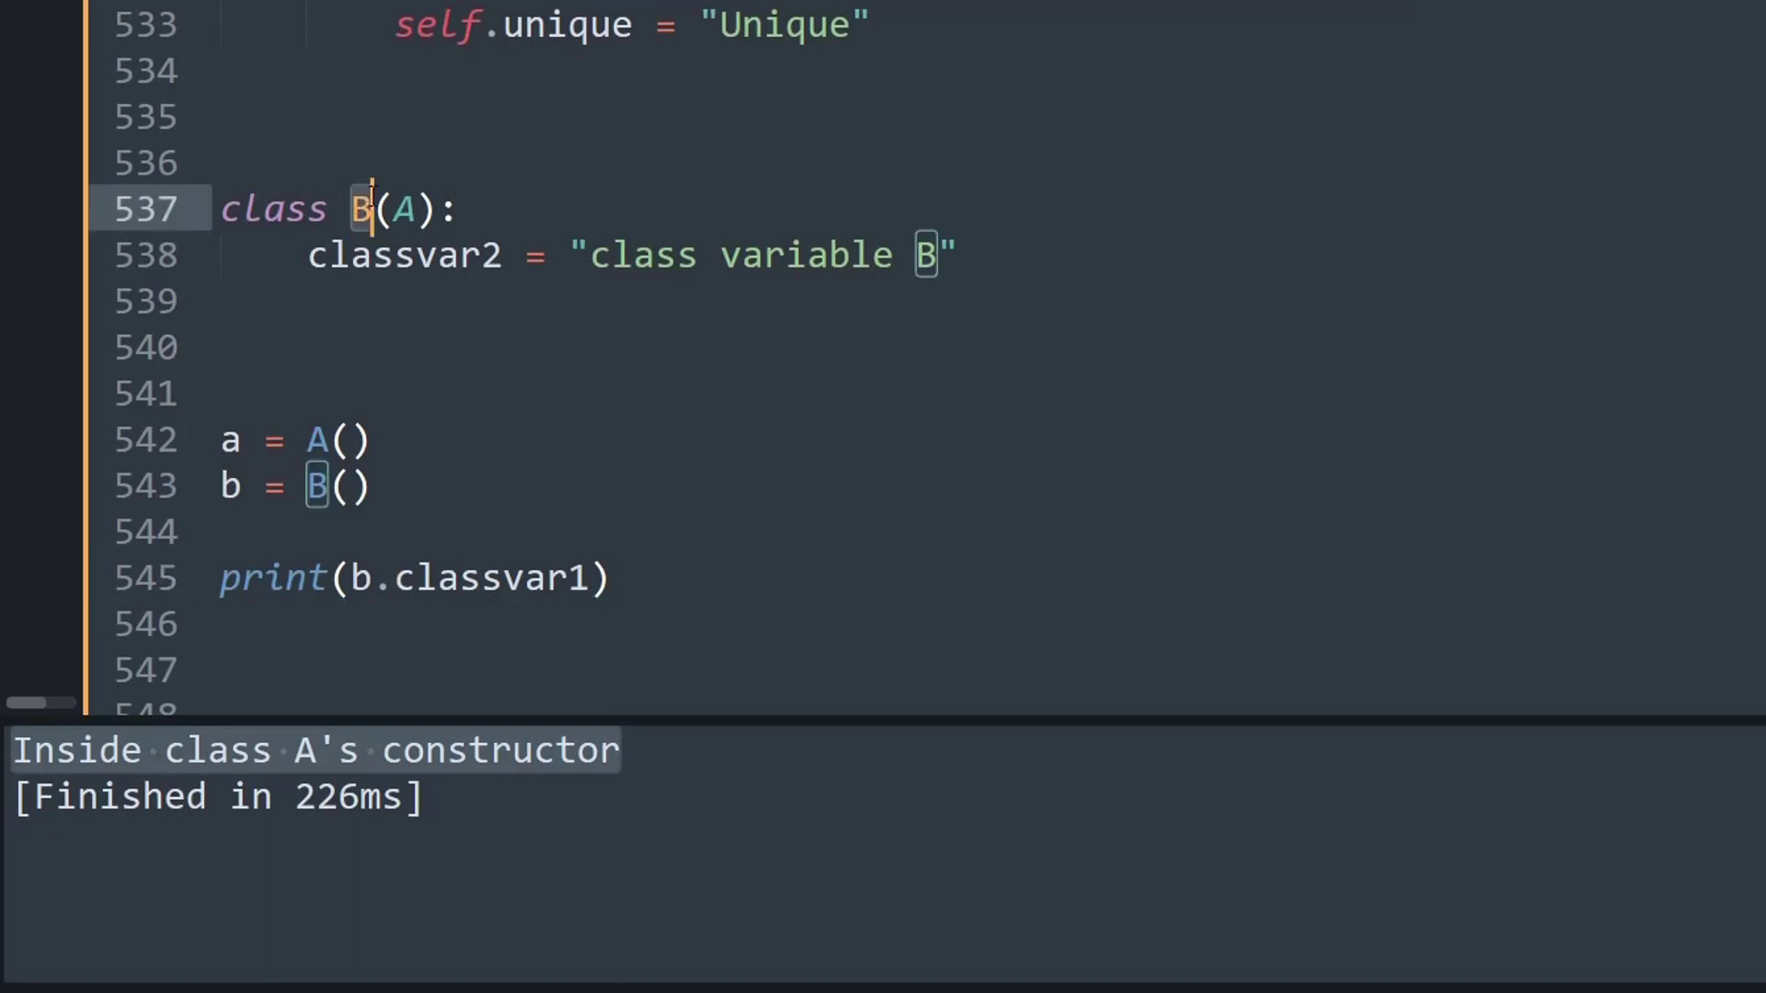
drag(313, 290, 537, 353)
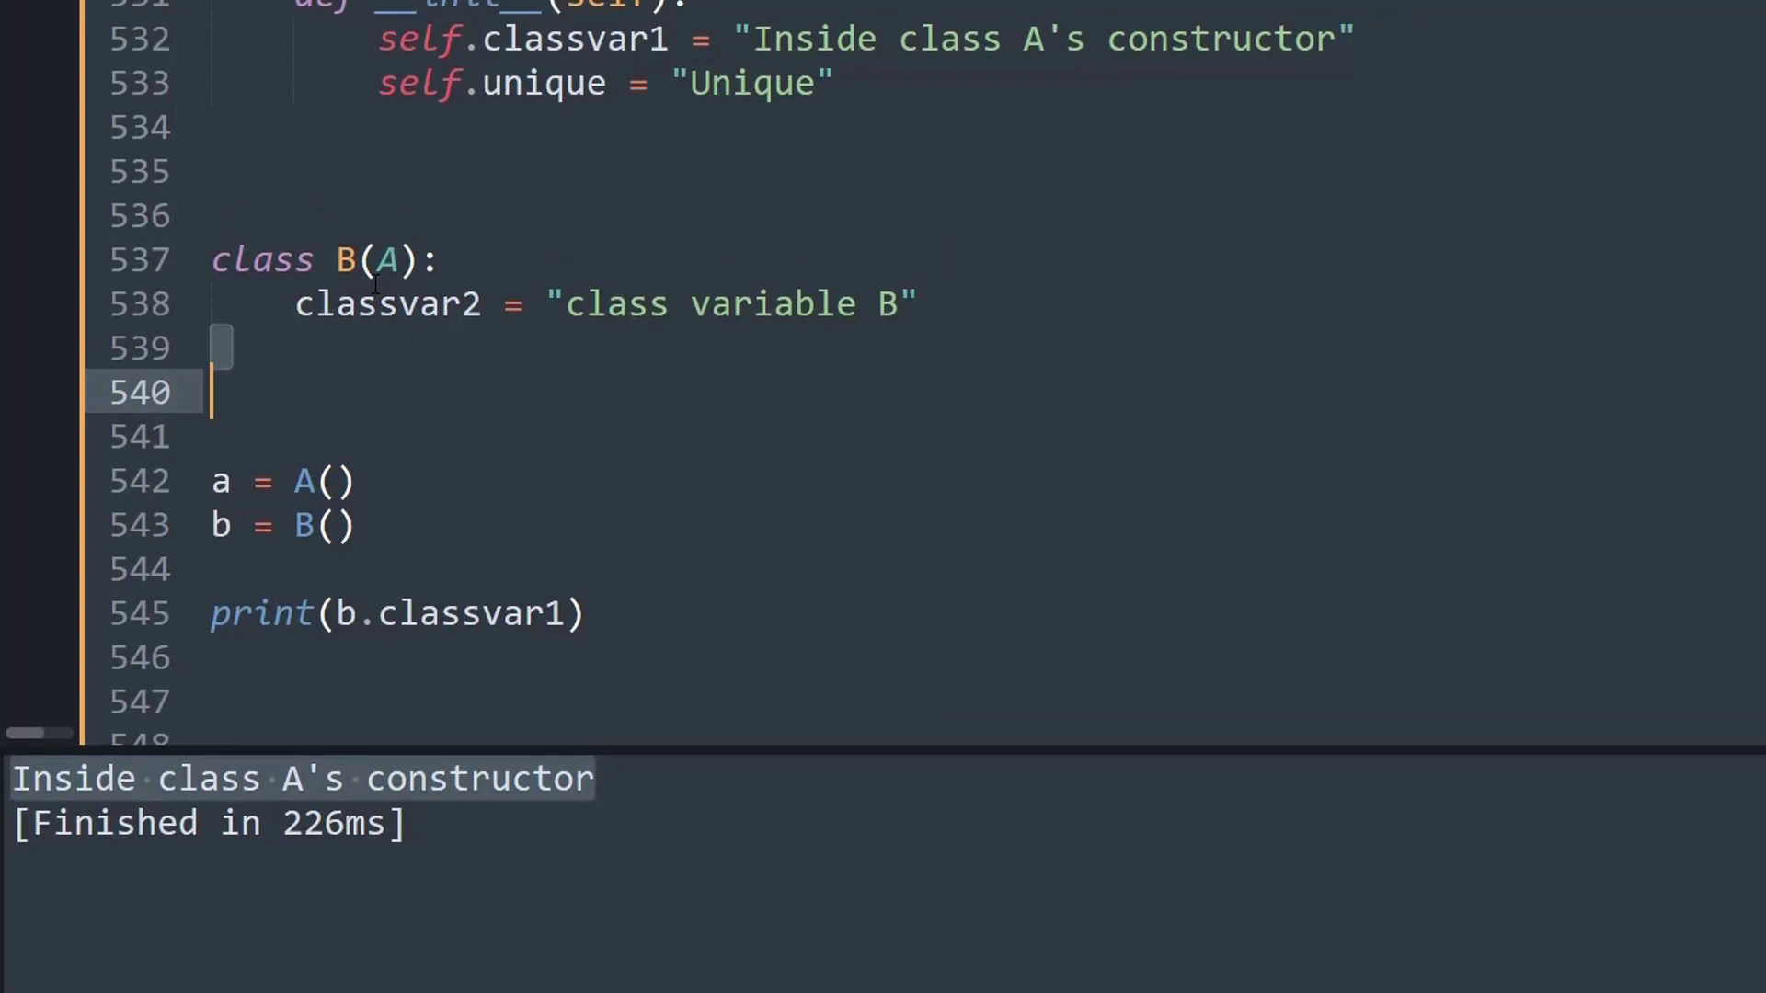
click(329, 427)
double_click(333, 427)
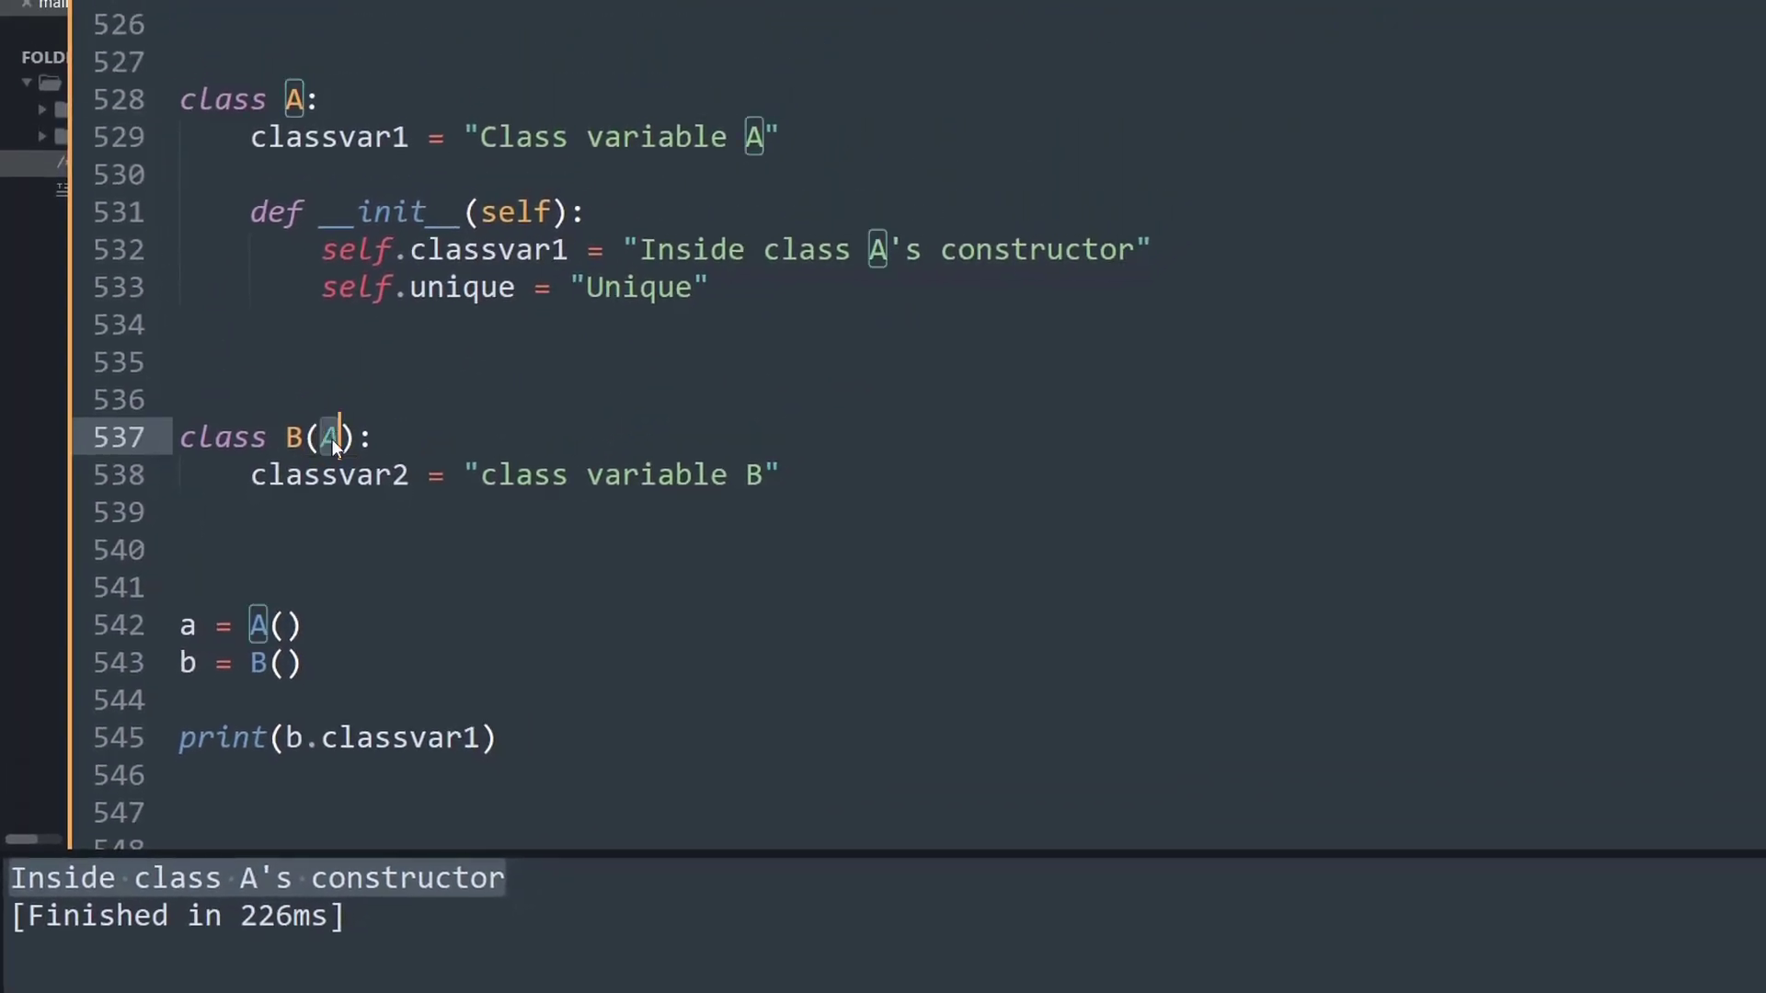
drag(250, 211, 674, 287)
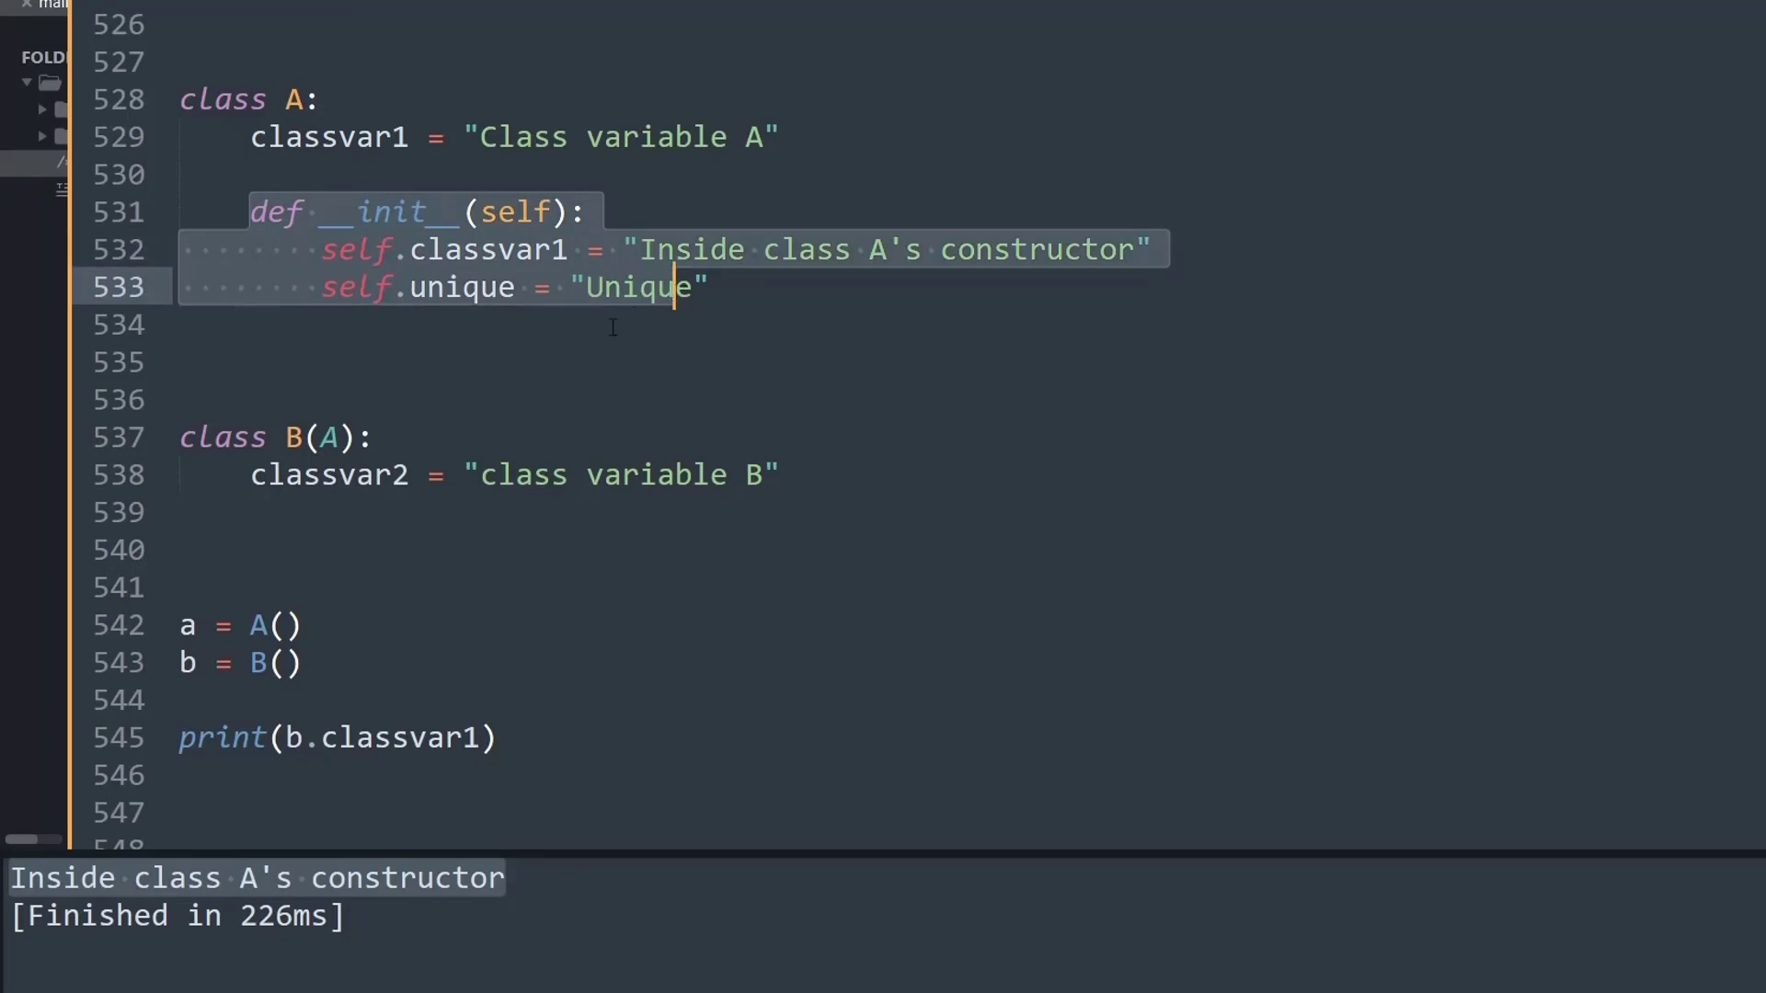
Relate classvar1 in the print statement to the constructor string on line 532
click(568, 254)
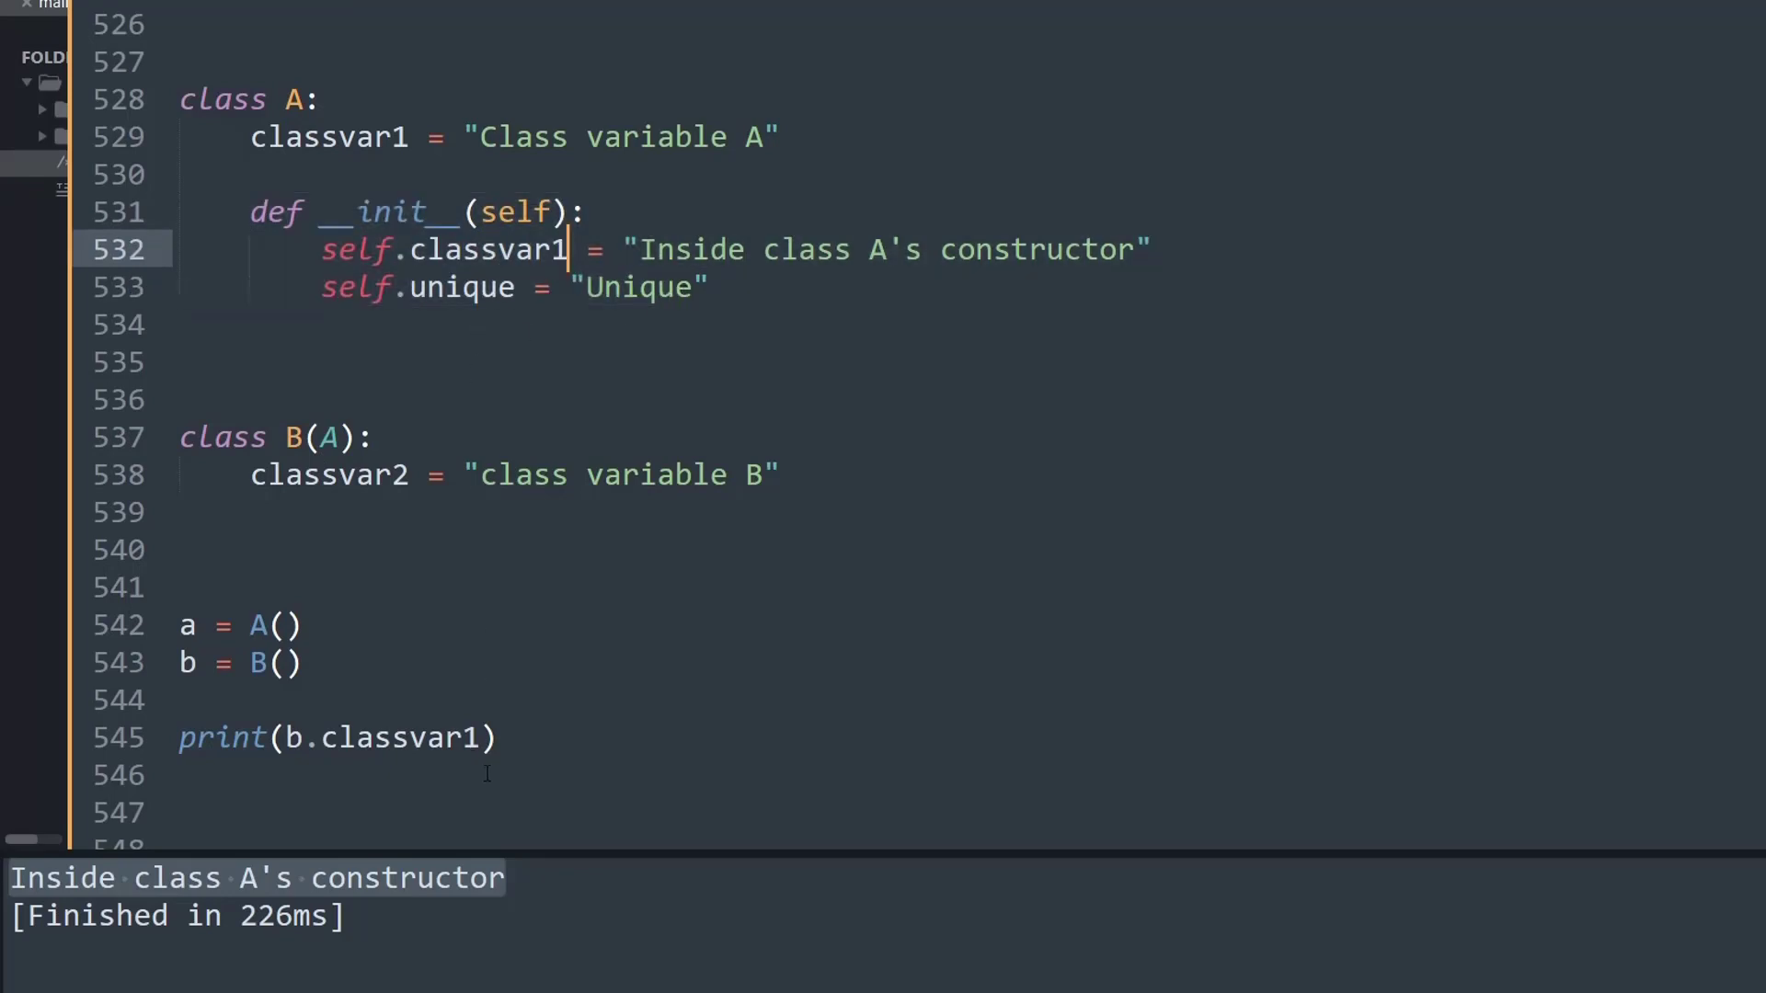
drag(478, 739, 322, 739)
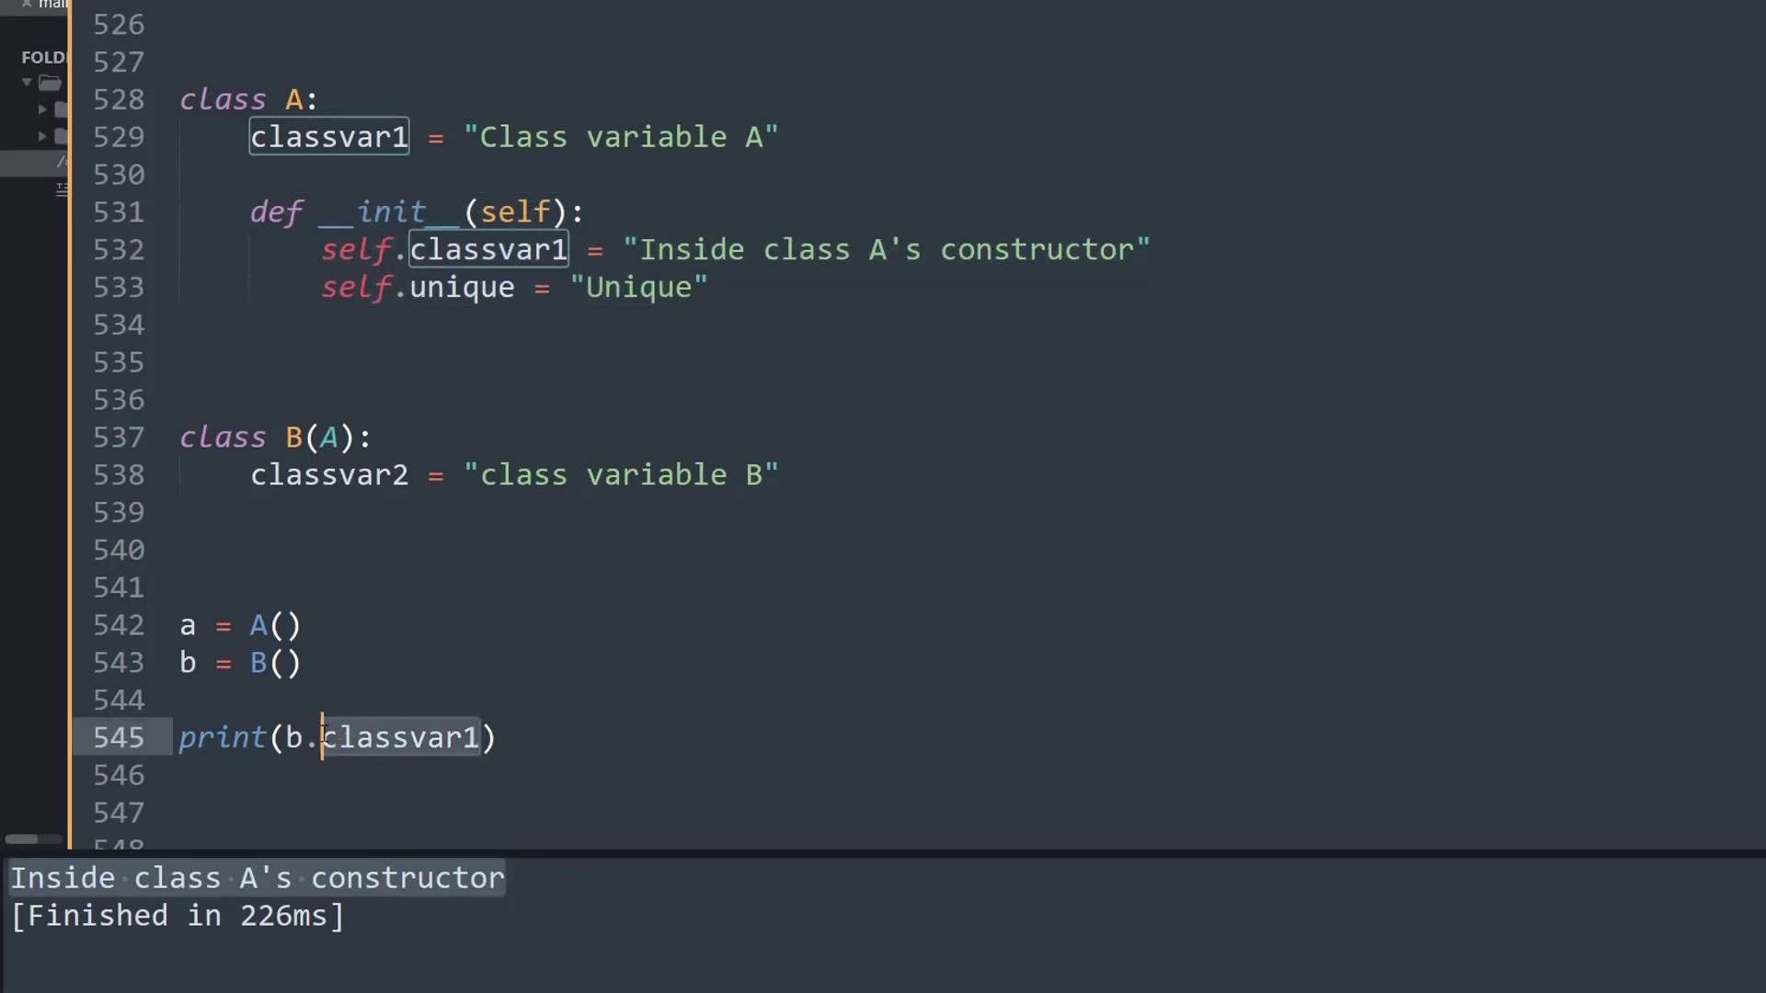
click(456, 898)
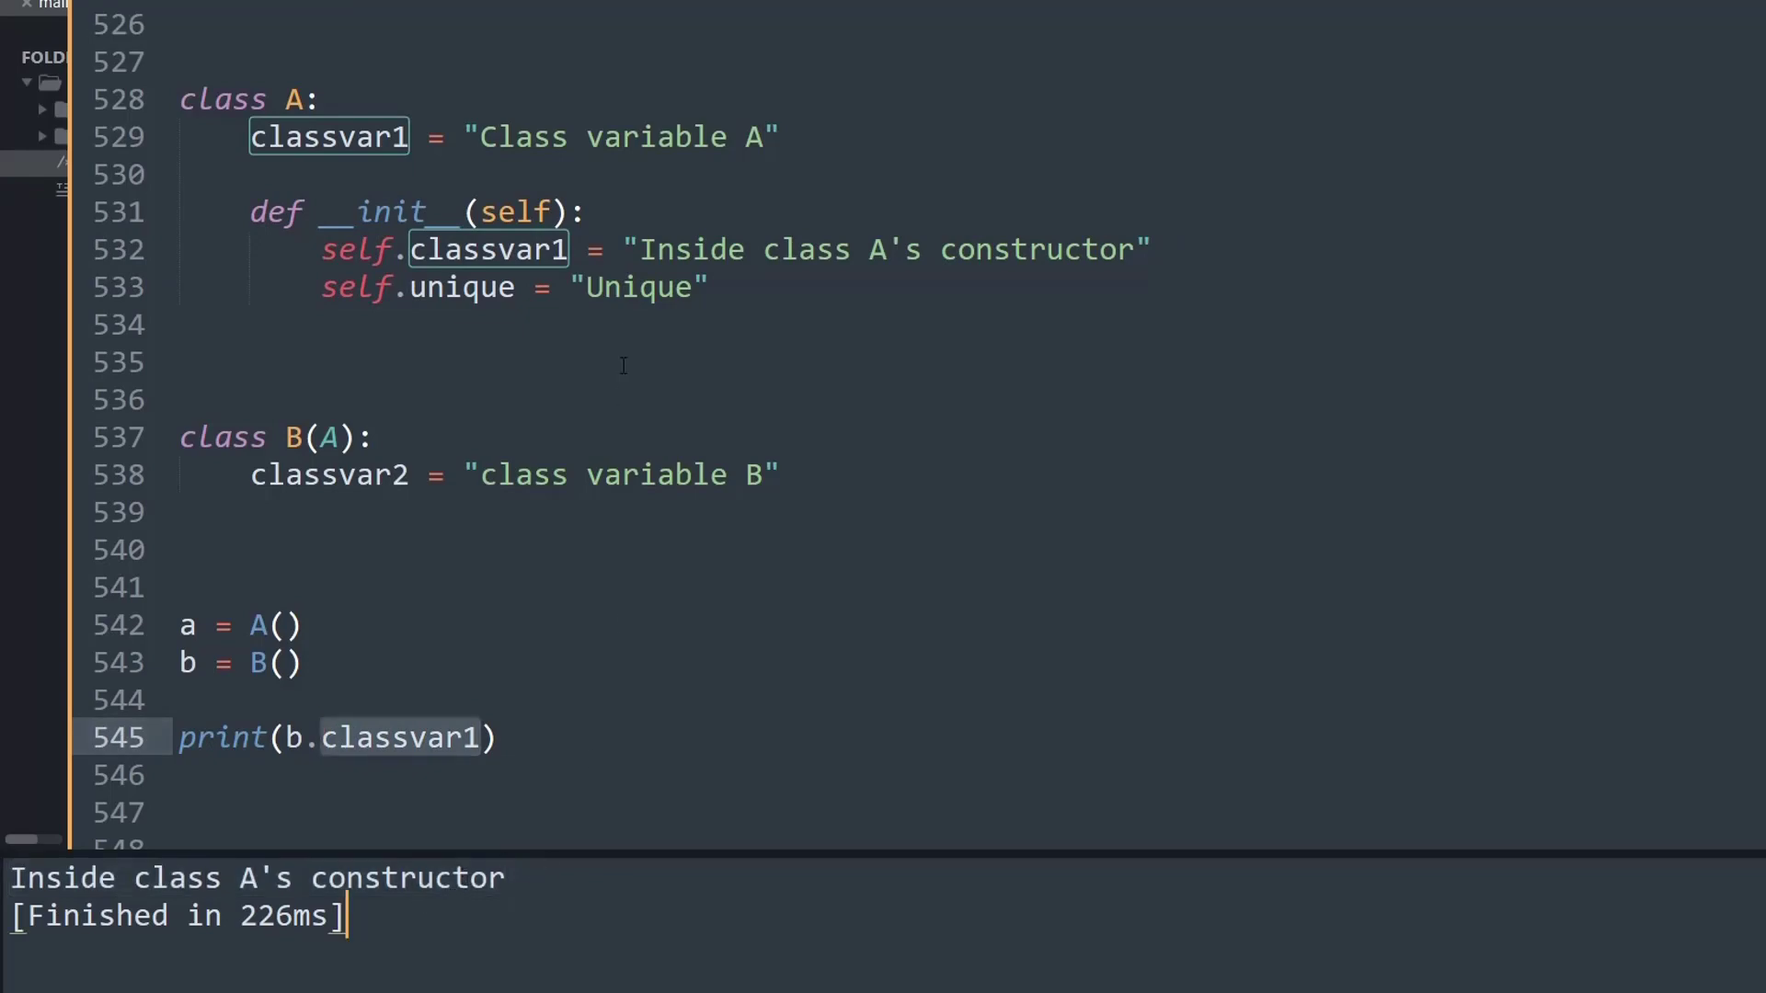
drag(640, 251, 1140, 237)
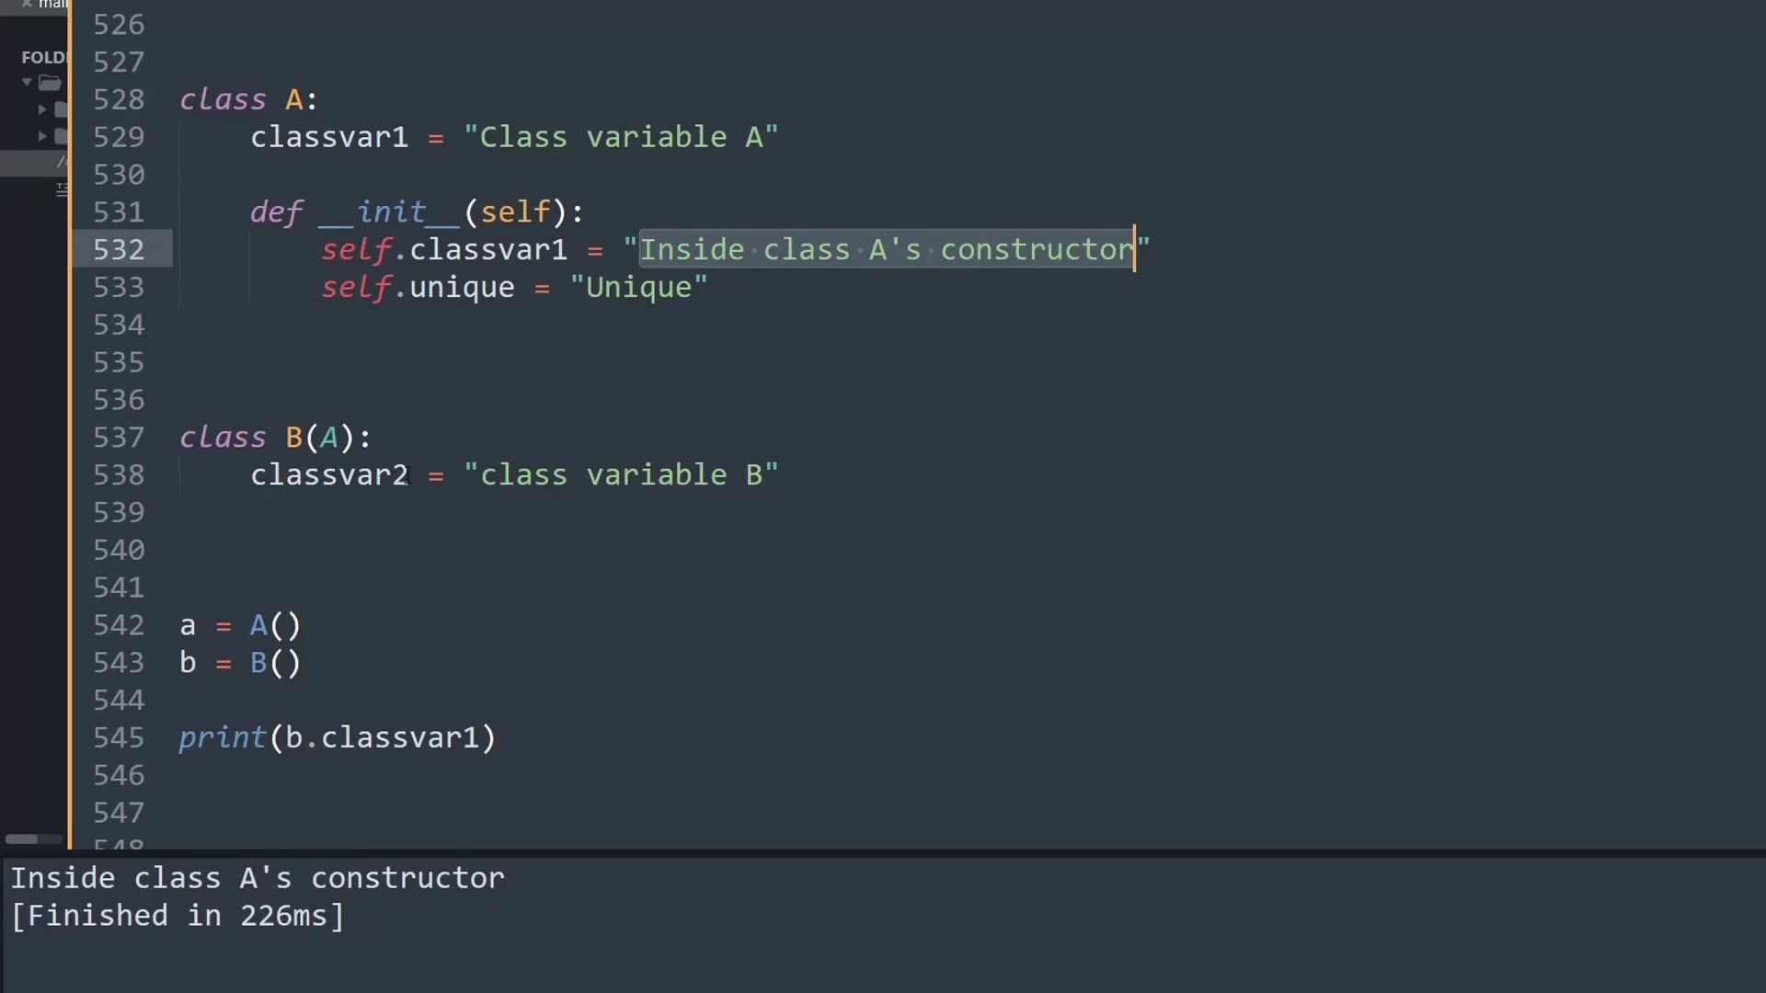
Comment out the self.classvar1 assignment in A's constructor and rebuild
click(632, 210)
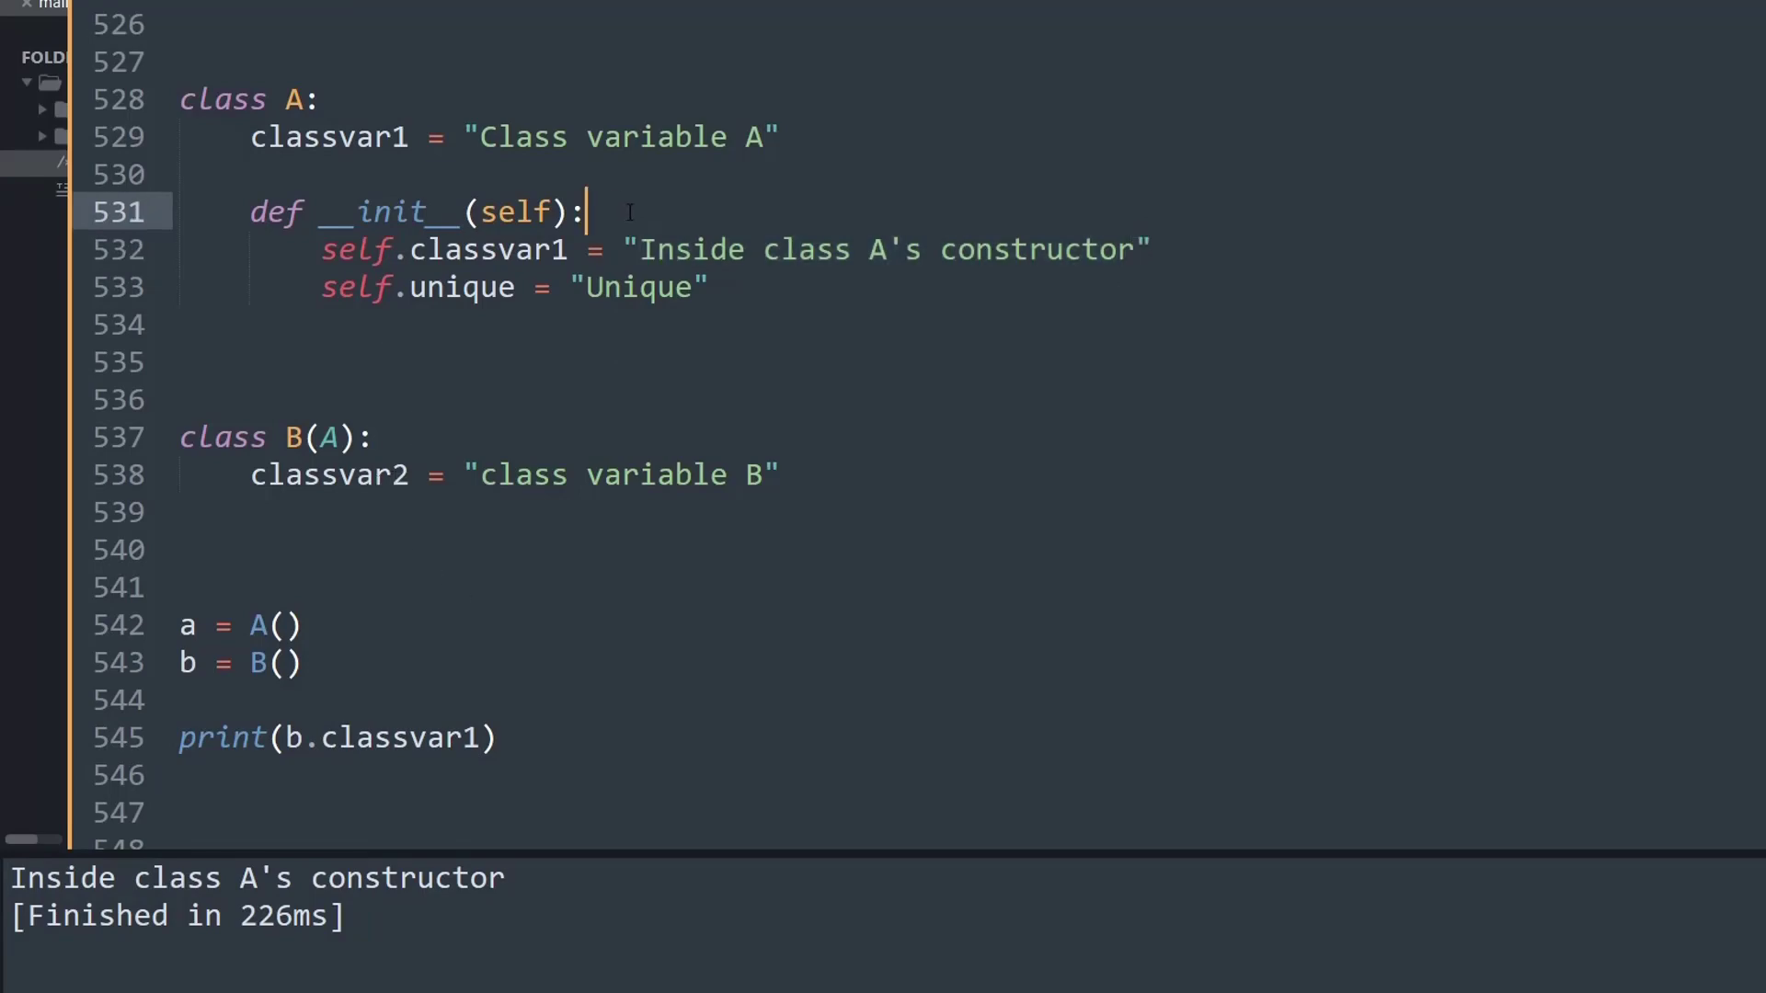
key(Return)
key(ctrl+z)
click(324, 250)
text(#)
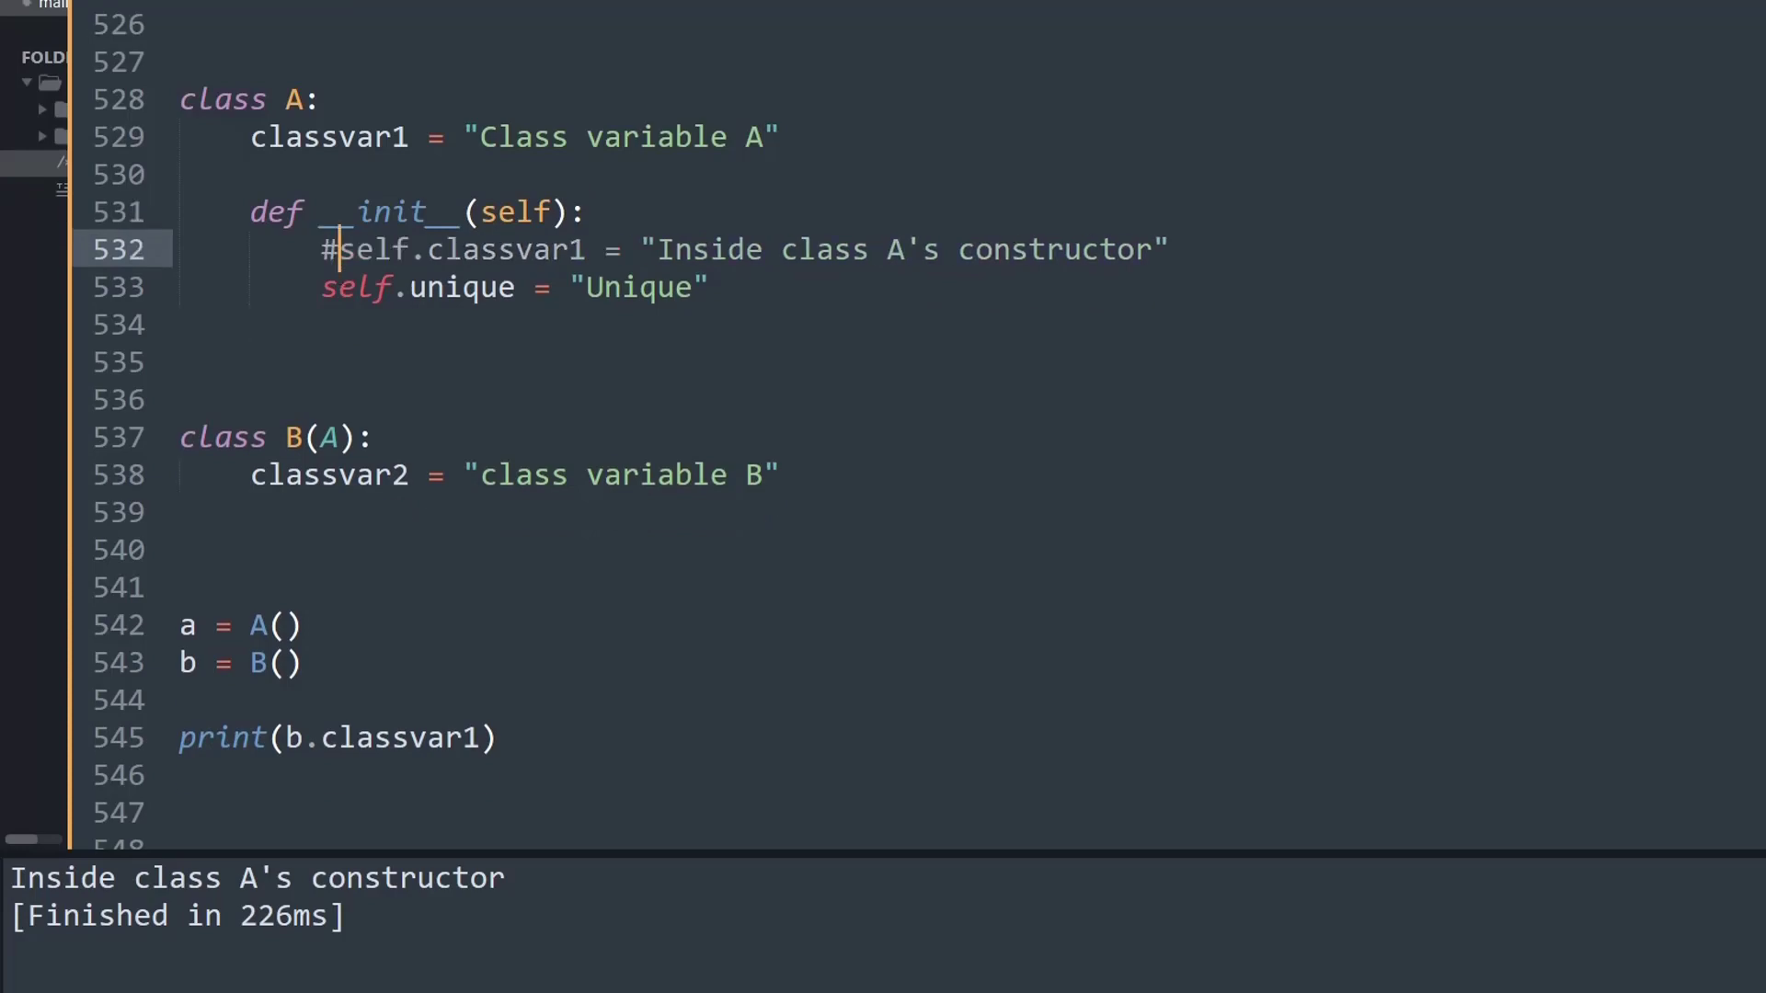
key(ctrl+b)
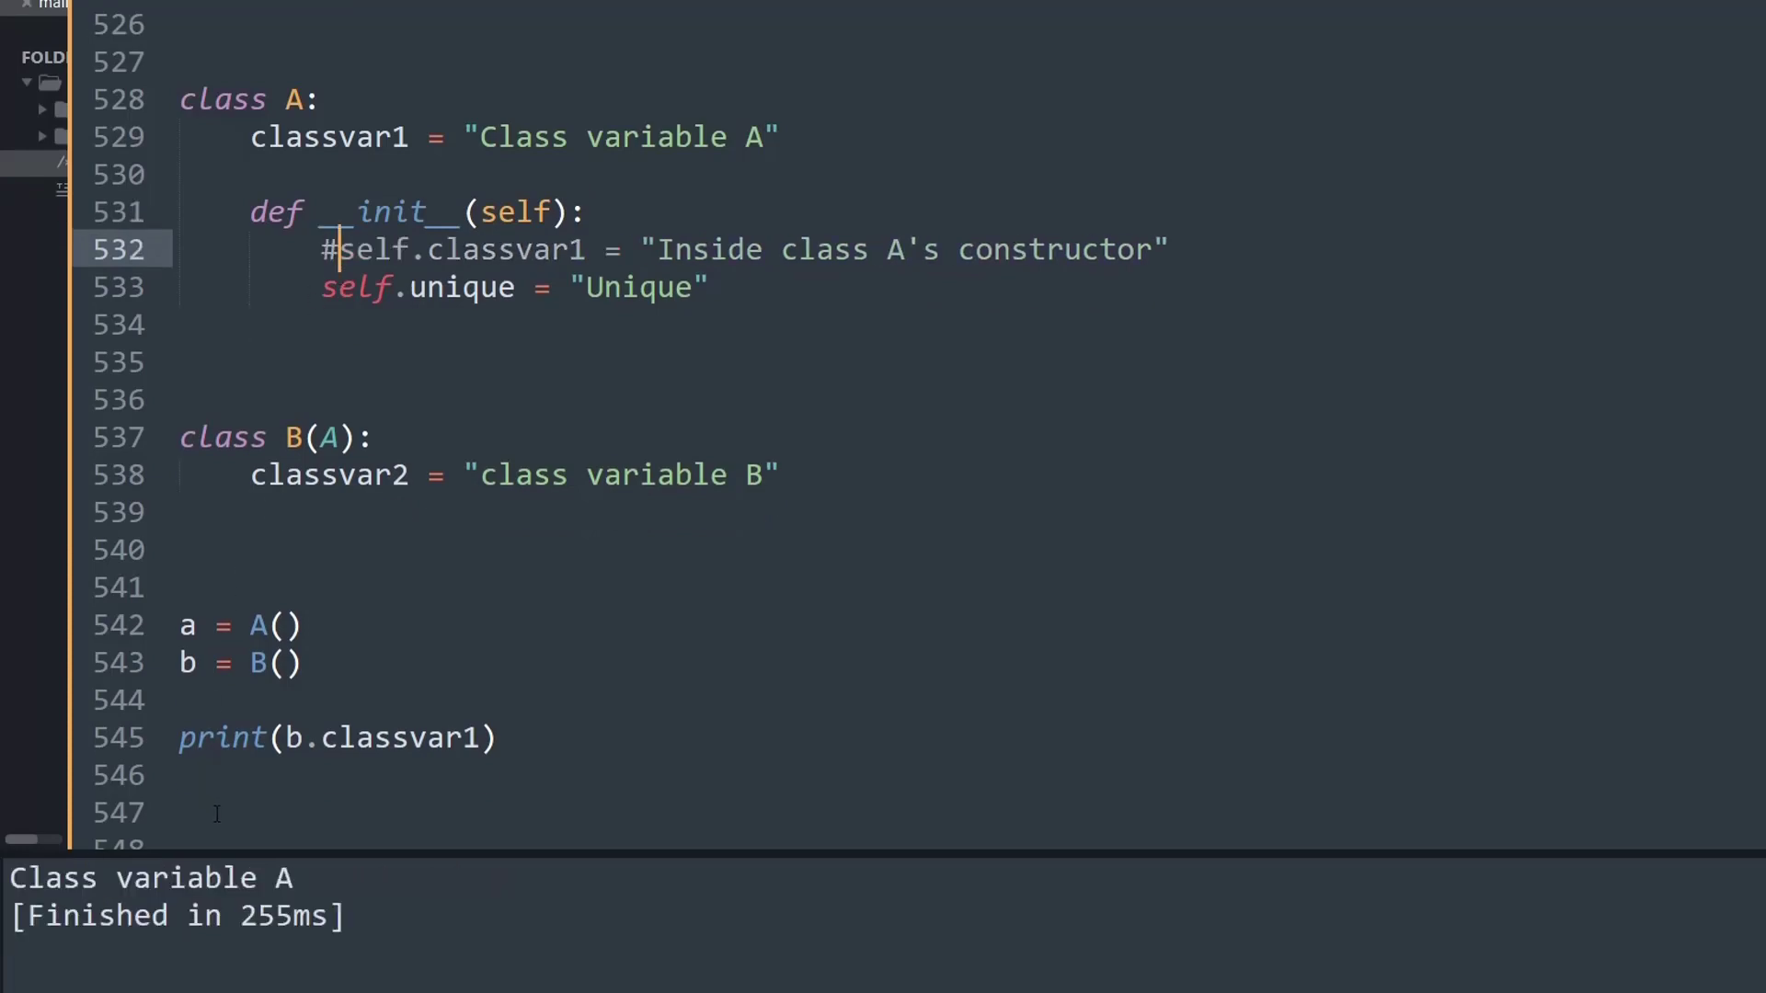
Compare the "Class variable A" output with the class variable on line 529
drag(115, 878, 10, 878)
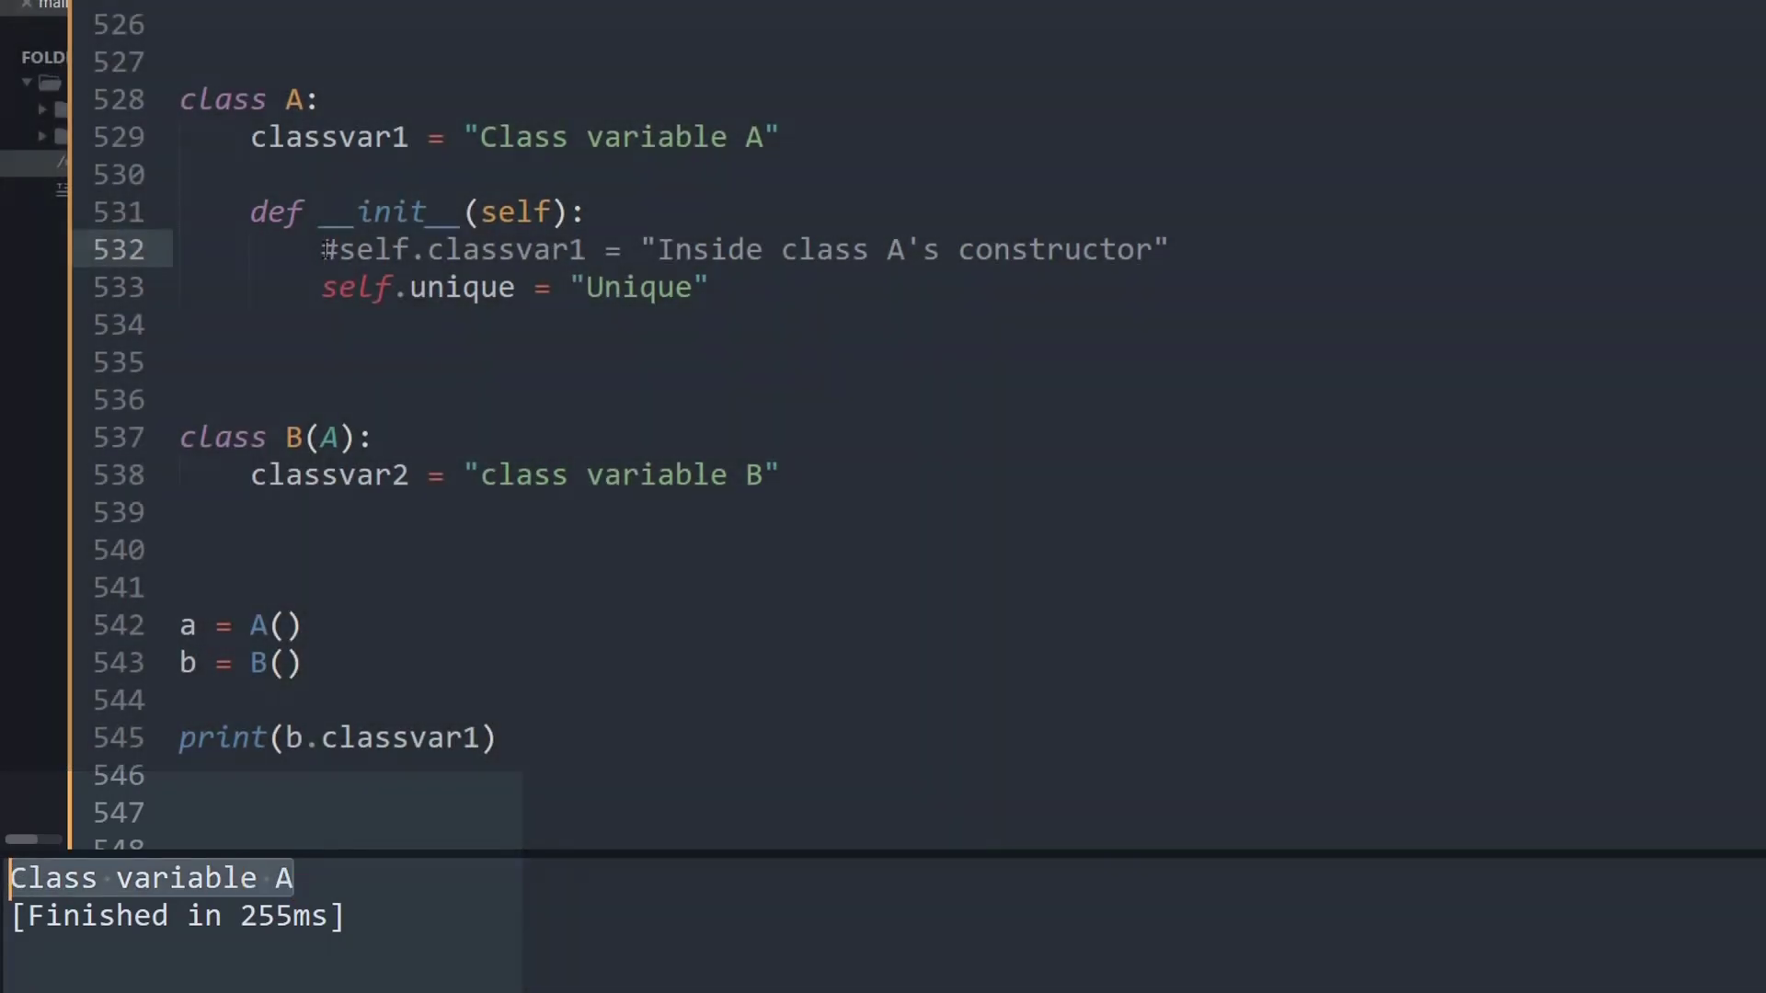
drag(321, 249, 712, 277)
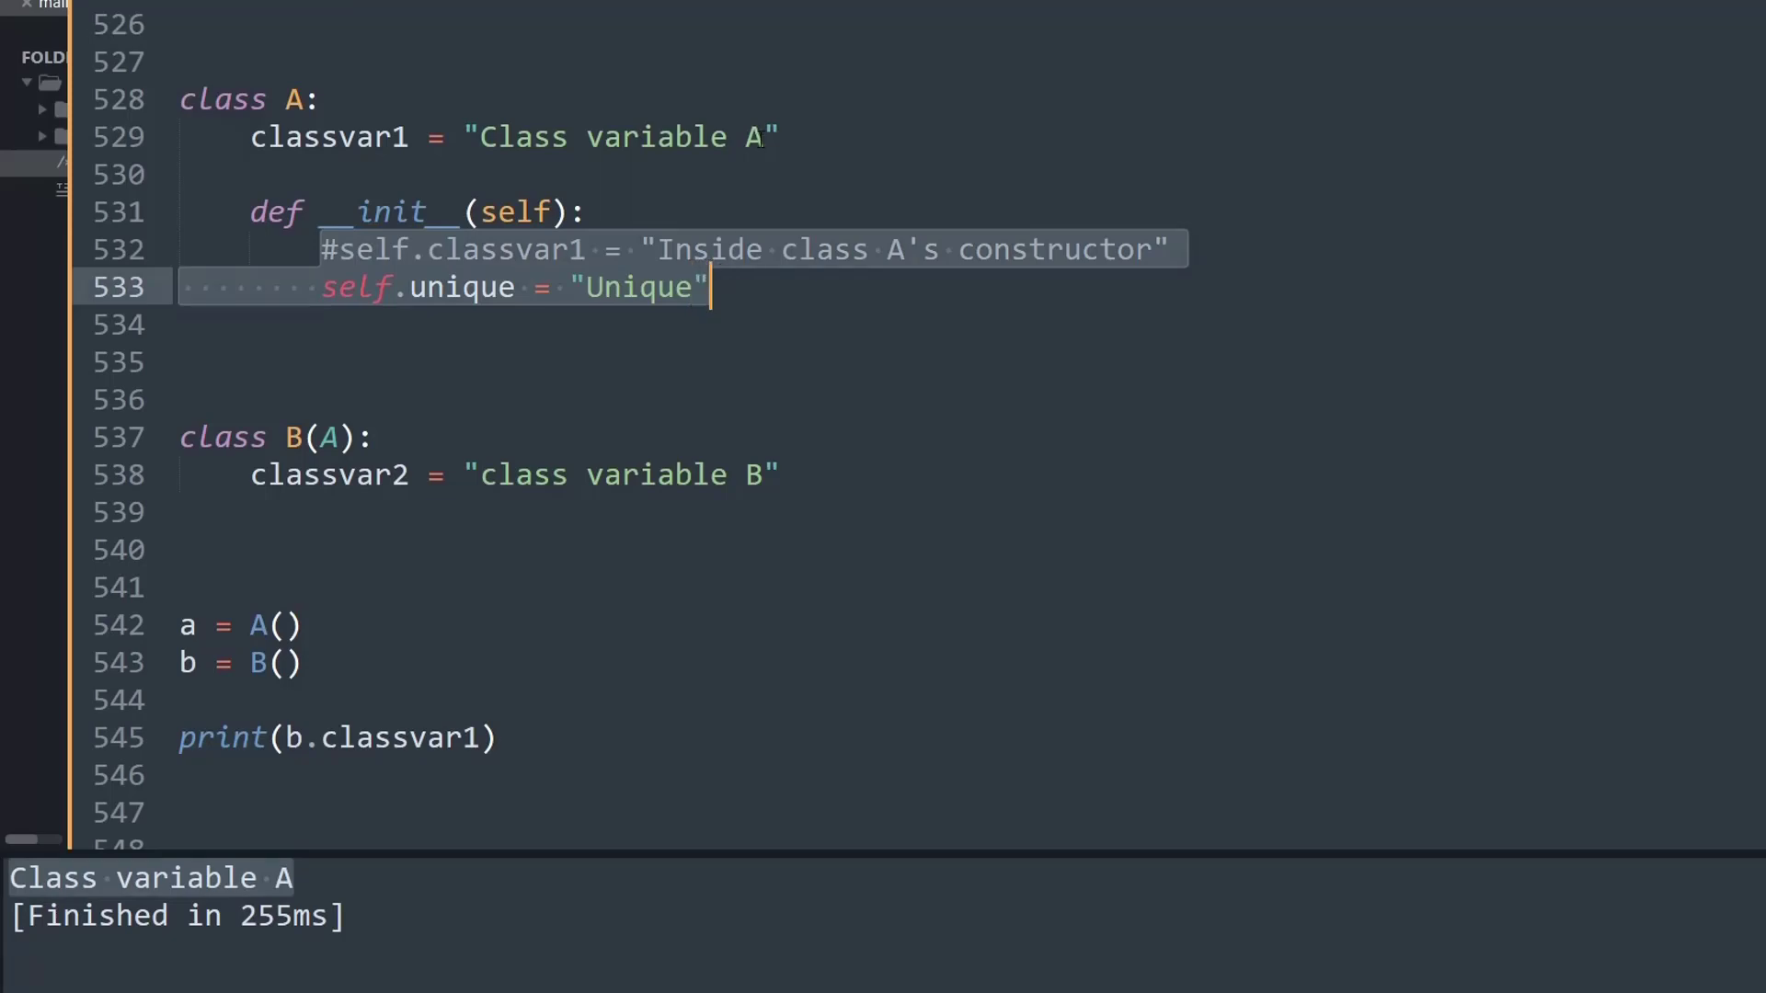
drag(763, 140, 481, 139)
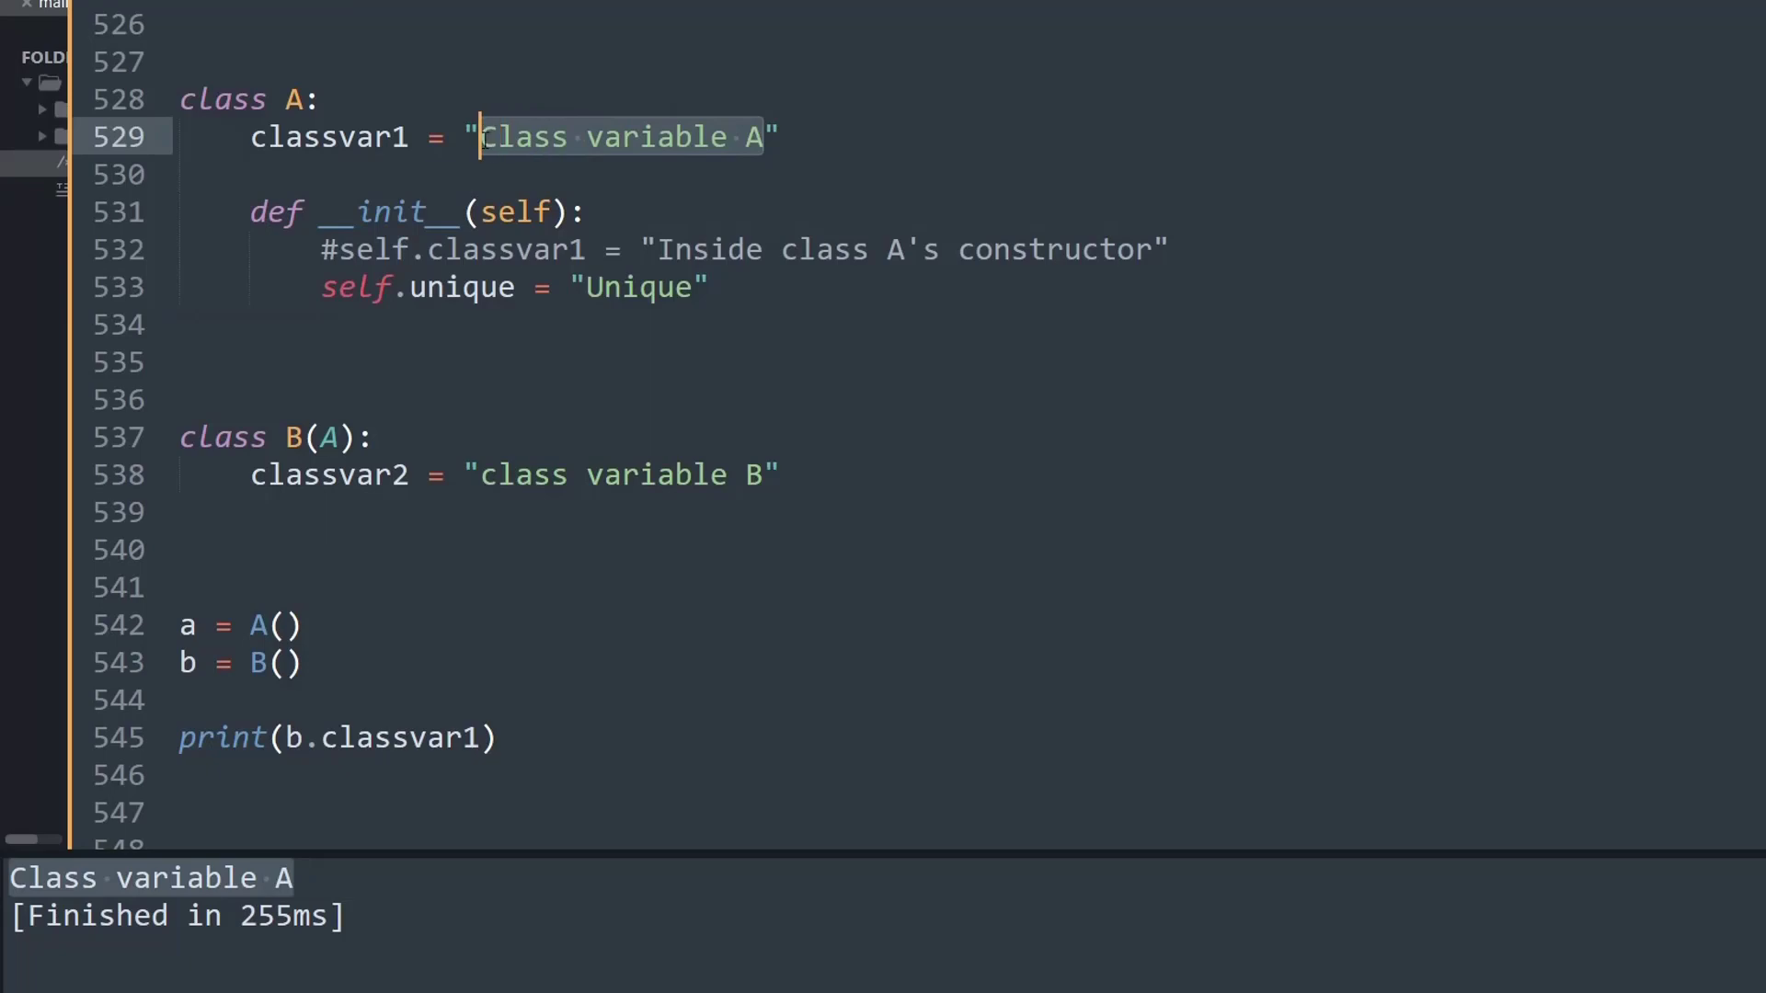
drag(292, 878, 12, 878)
Comment out A's classvar1 on line 529, rebuild, and inspect the print statement
click(174, 883)
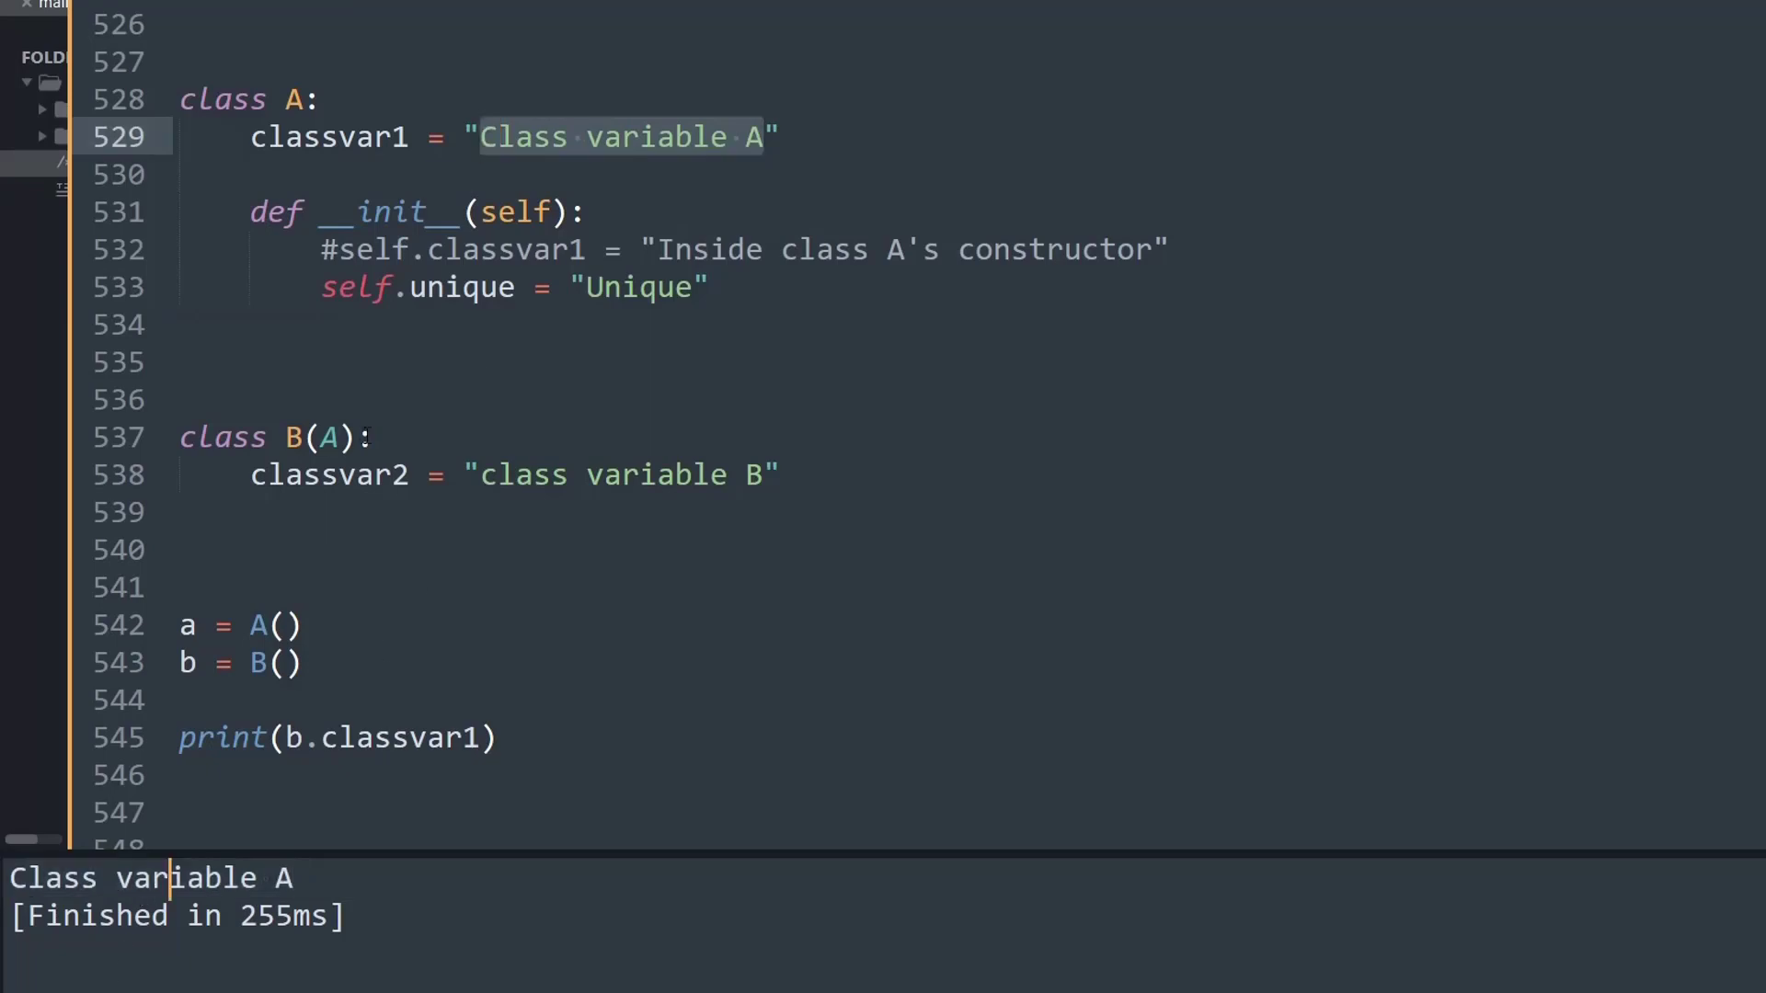
click(249, 136)
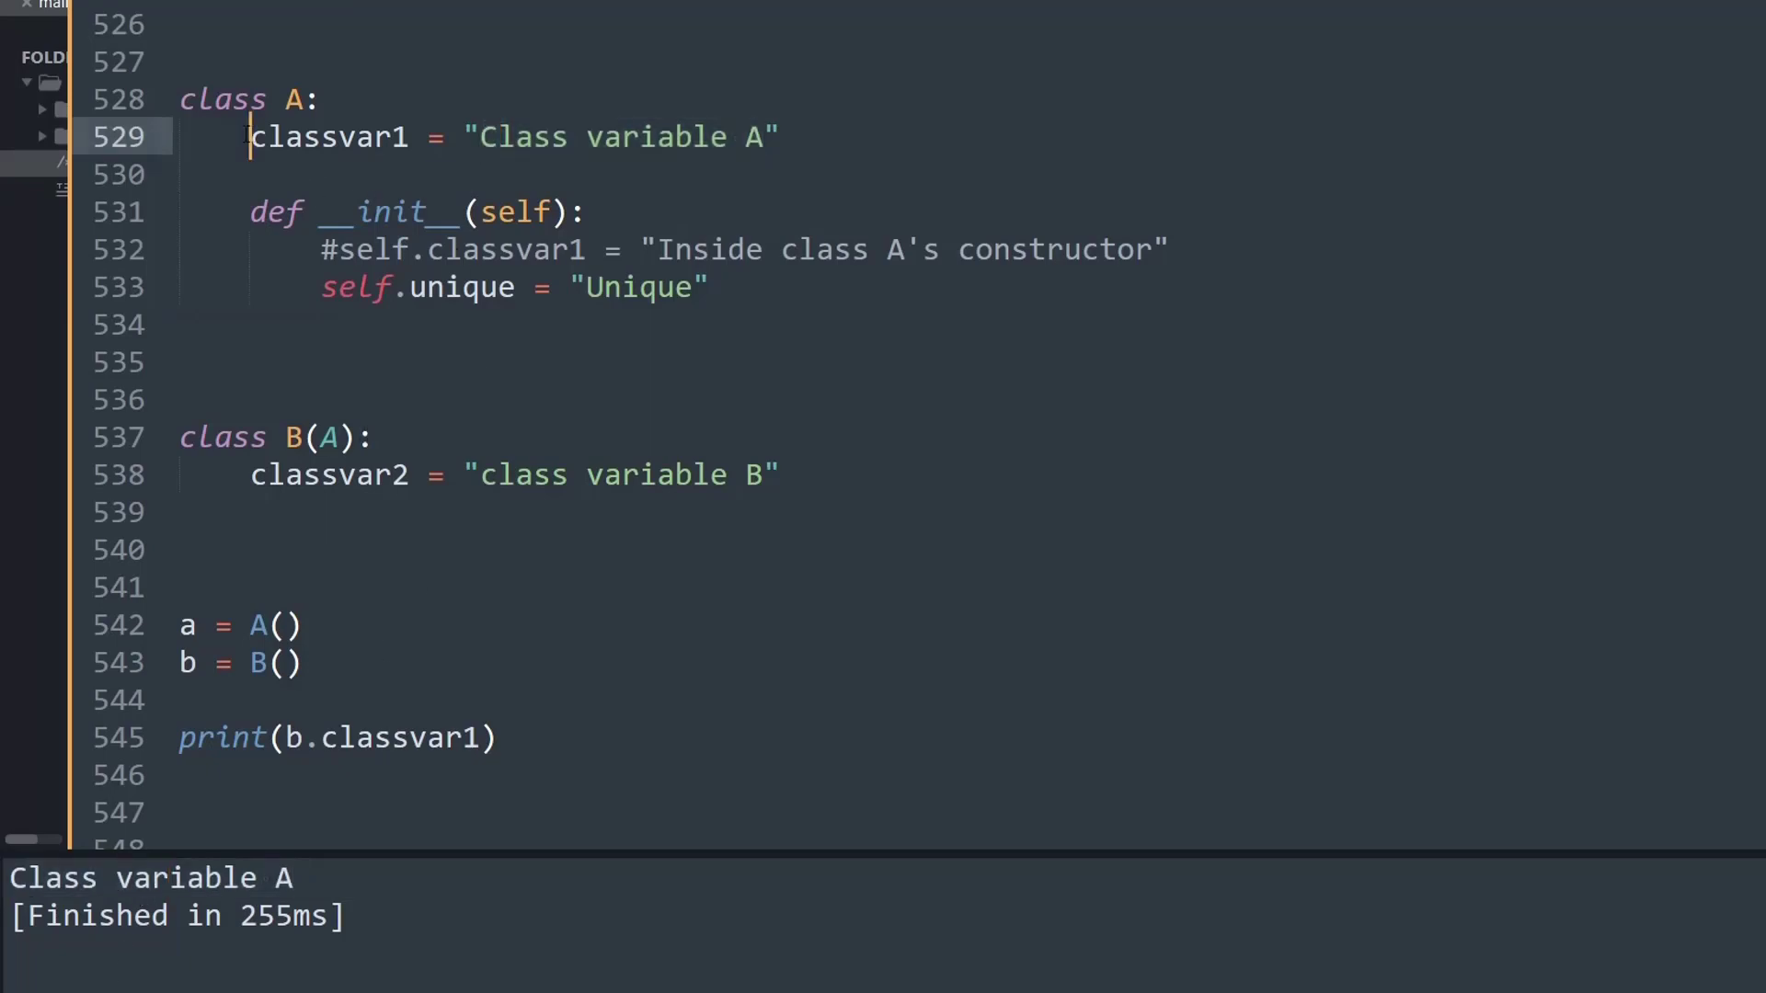
text(#)
key(ctrl+b)
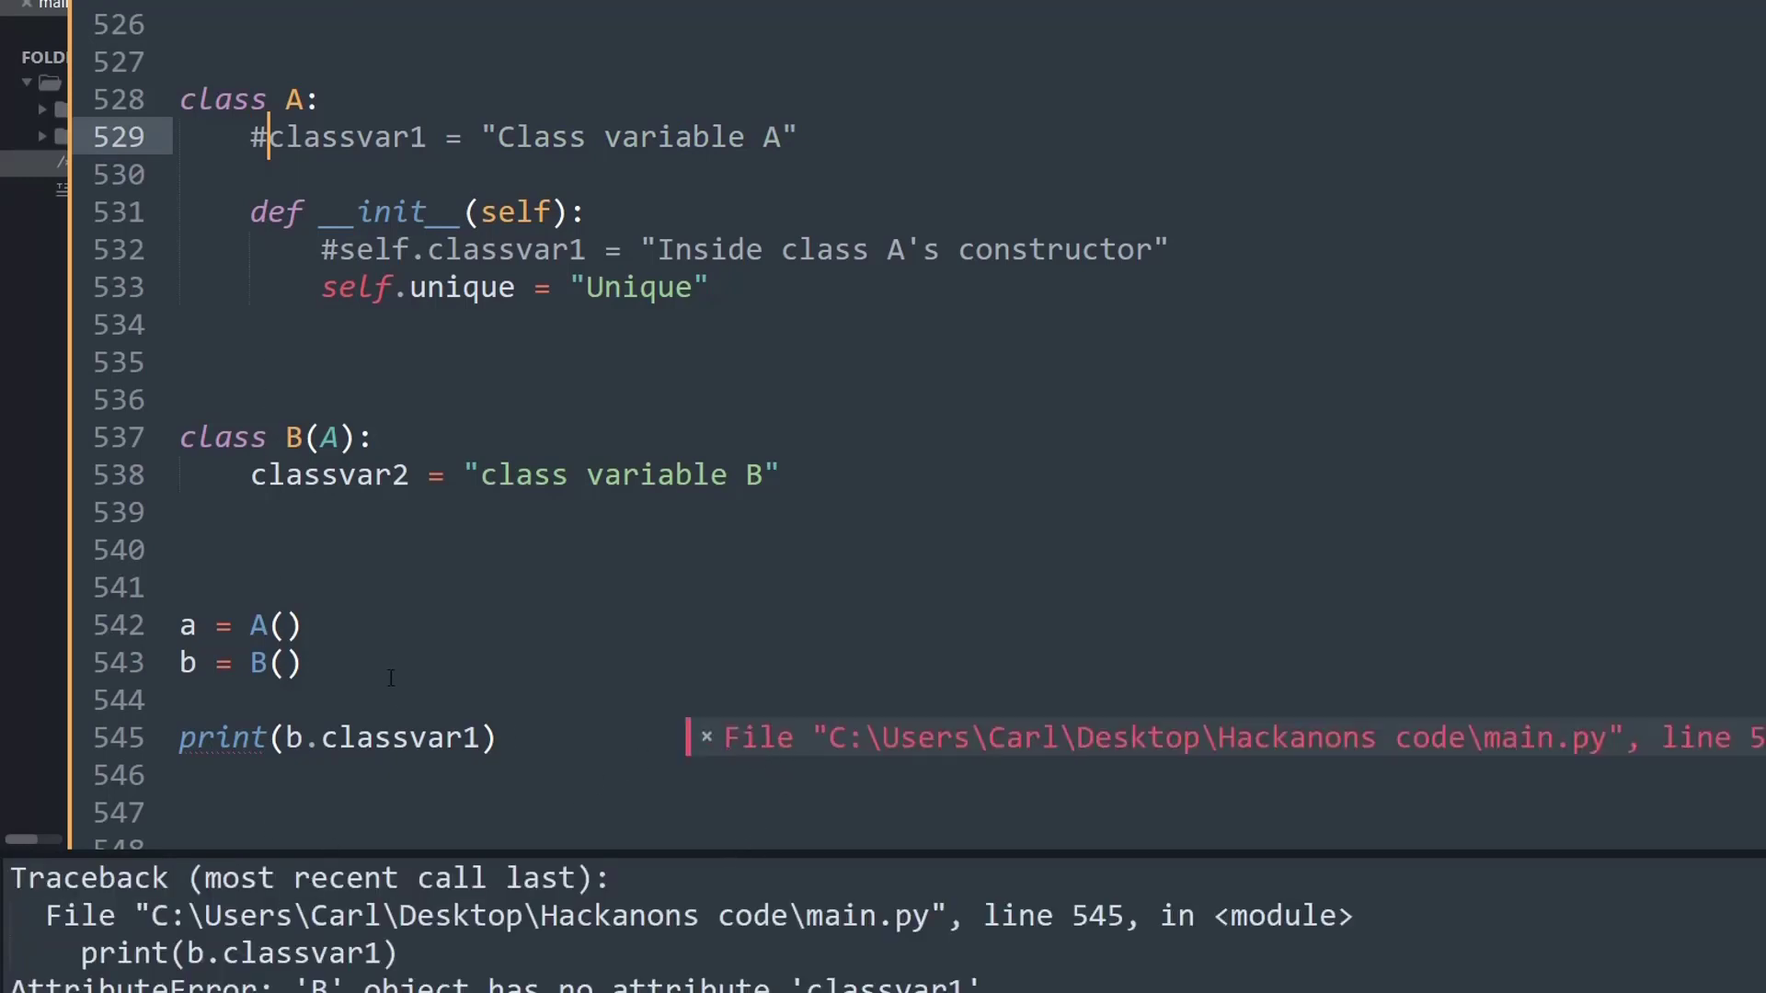
click(486, 739)
drag(467, 738, 179, 702)
click(322, 739)
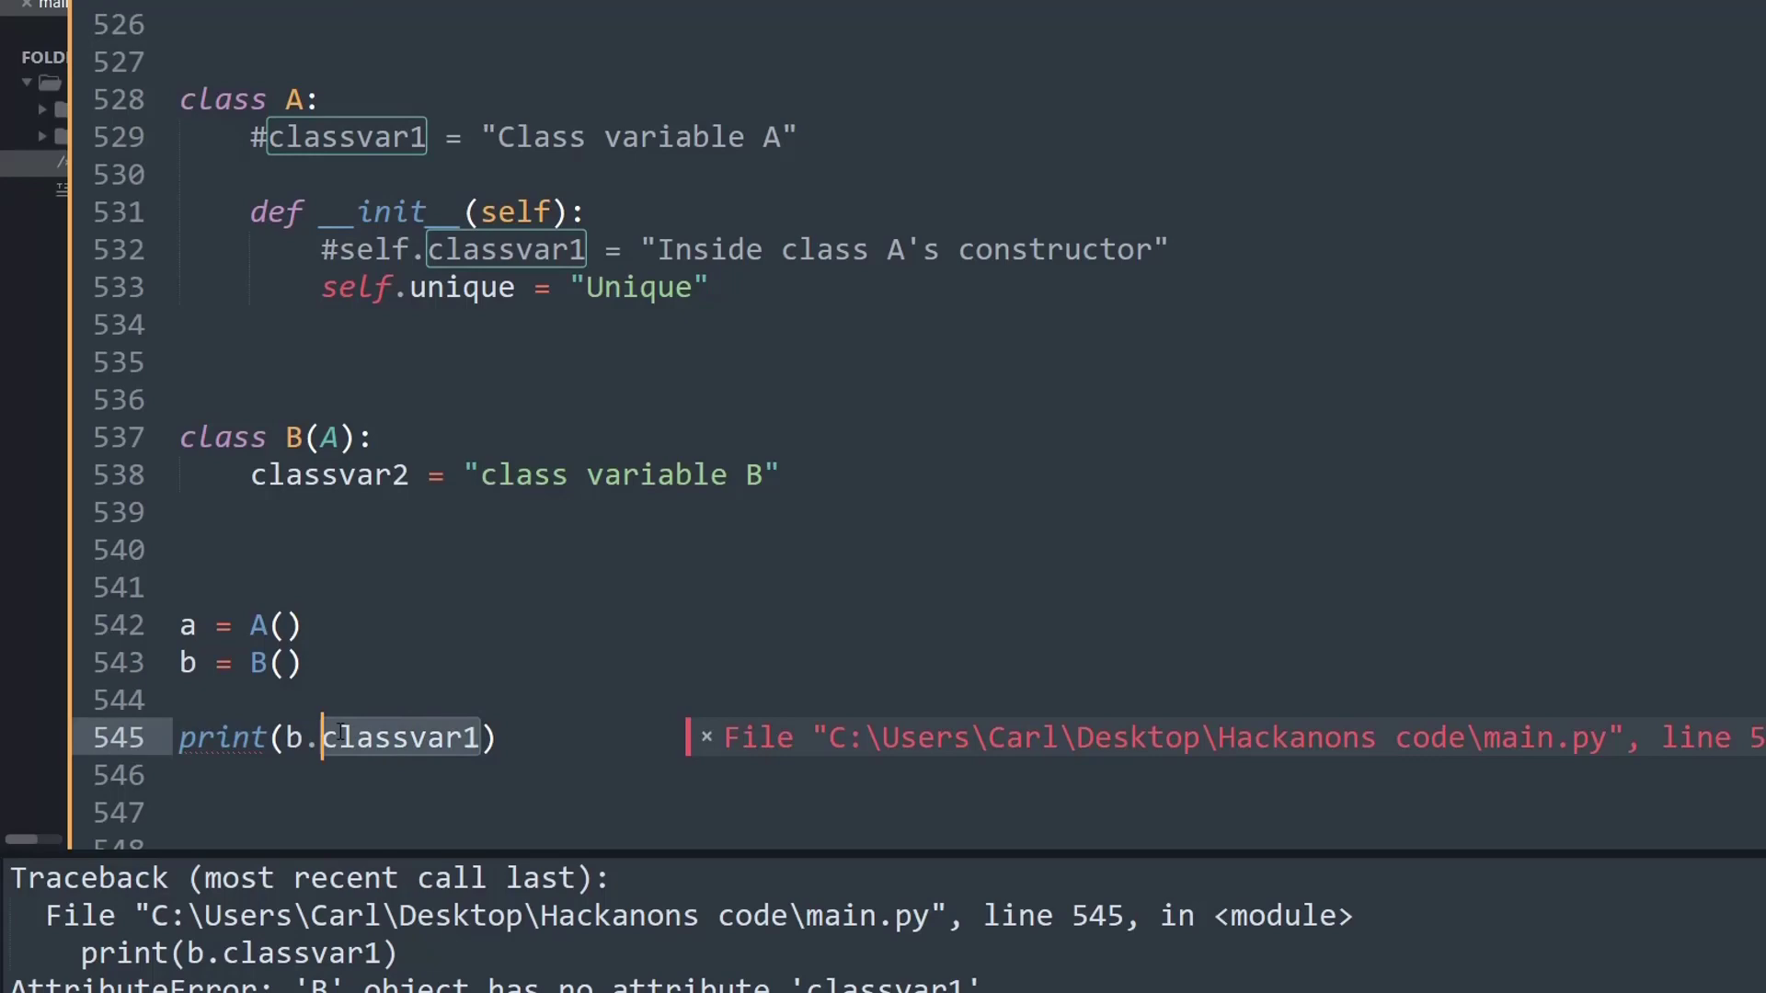
Rename B's classvar2 to classvar1 and rebuild, showing "class variable B" in the output
click(409, 475)
key(BackSpace)
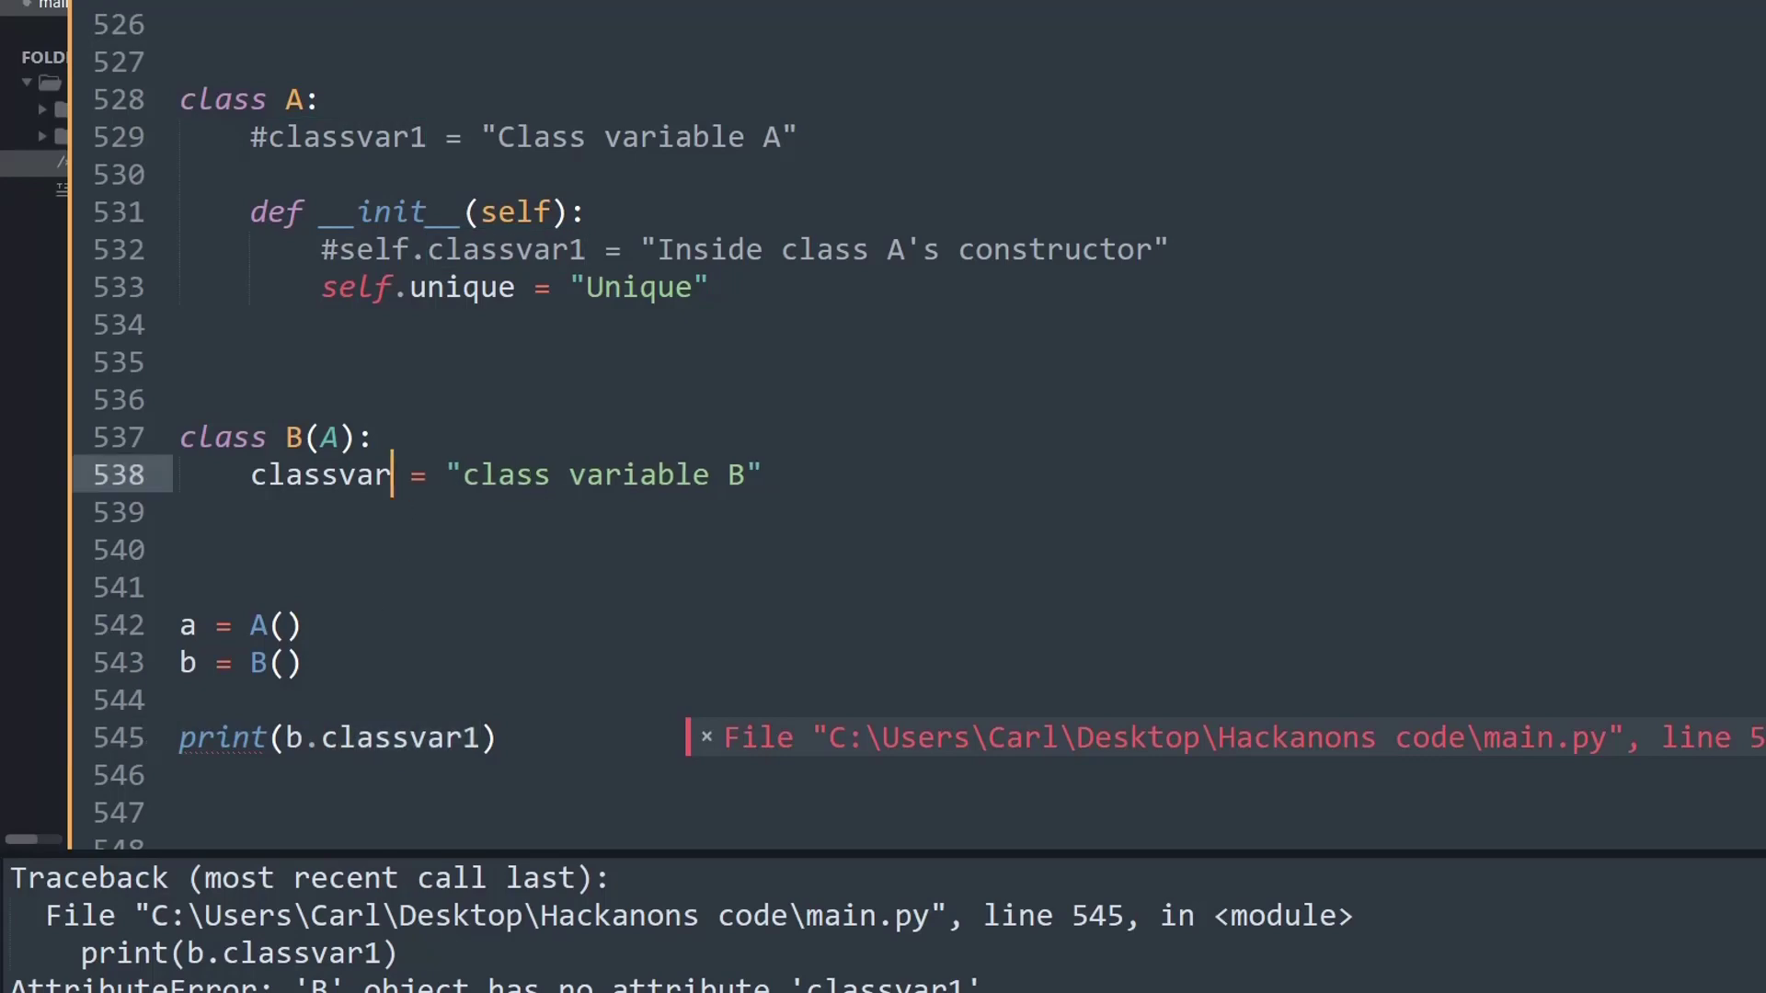
text(1)
key(ctrl+b)
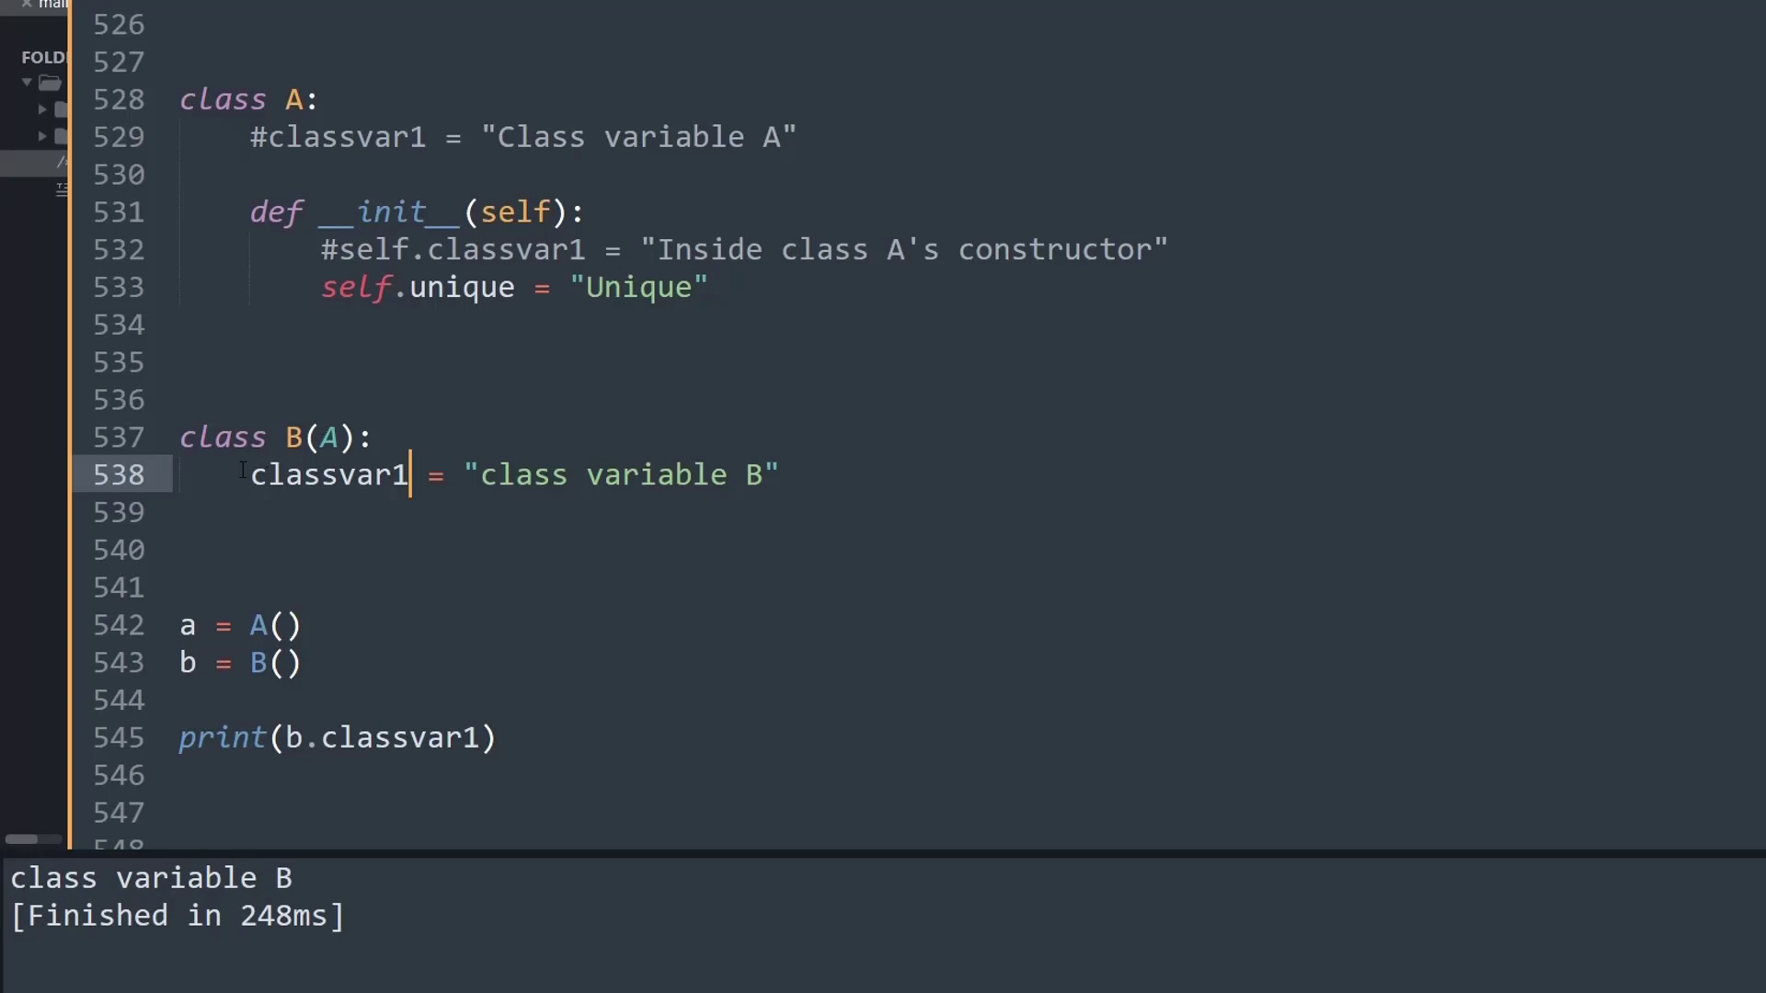
drag(251, 476, 764, 475)
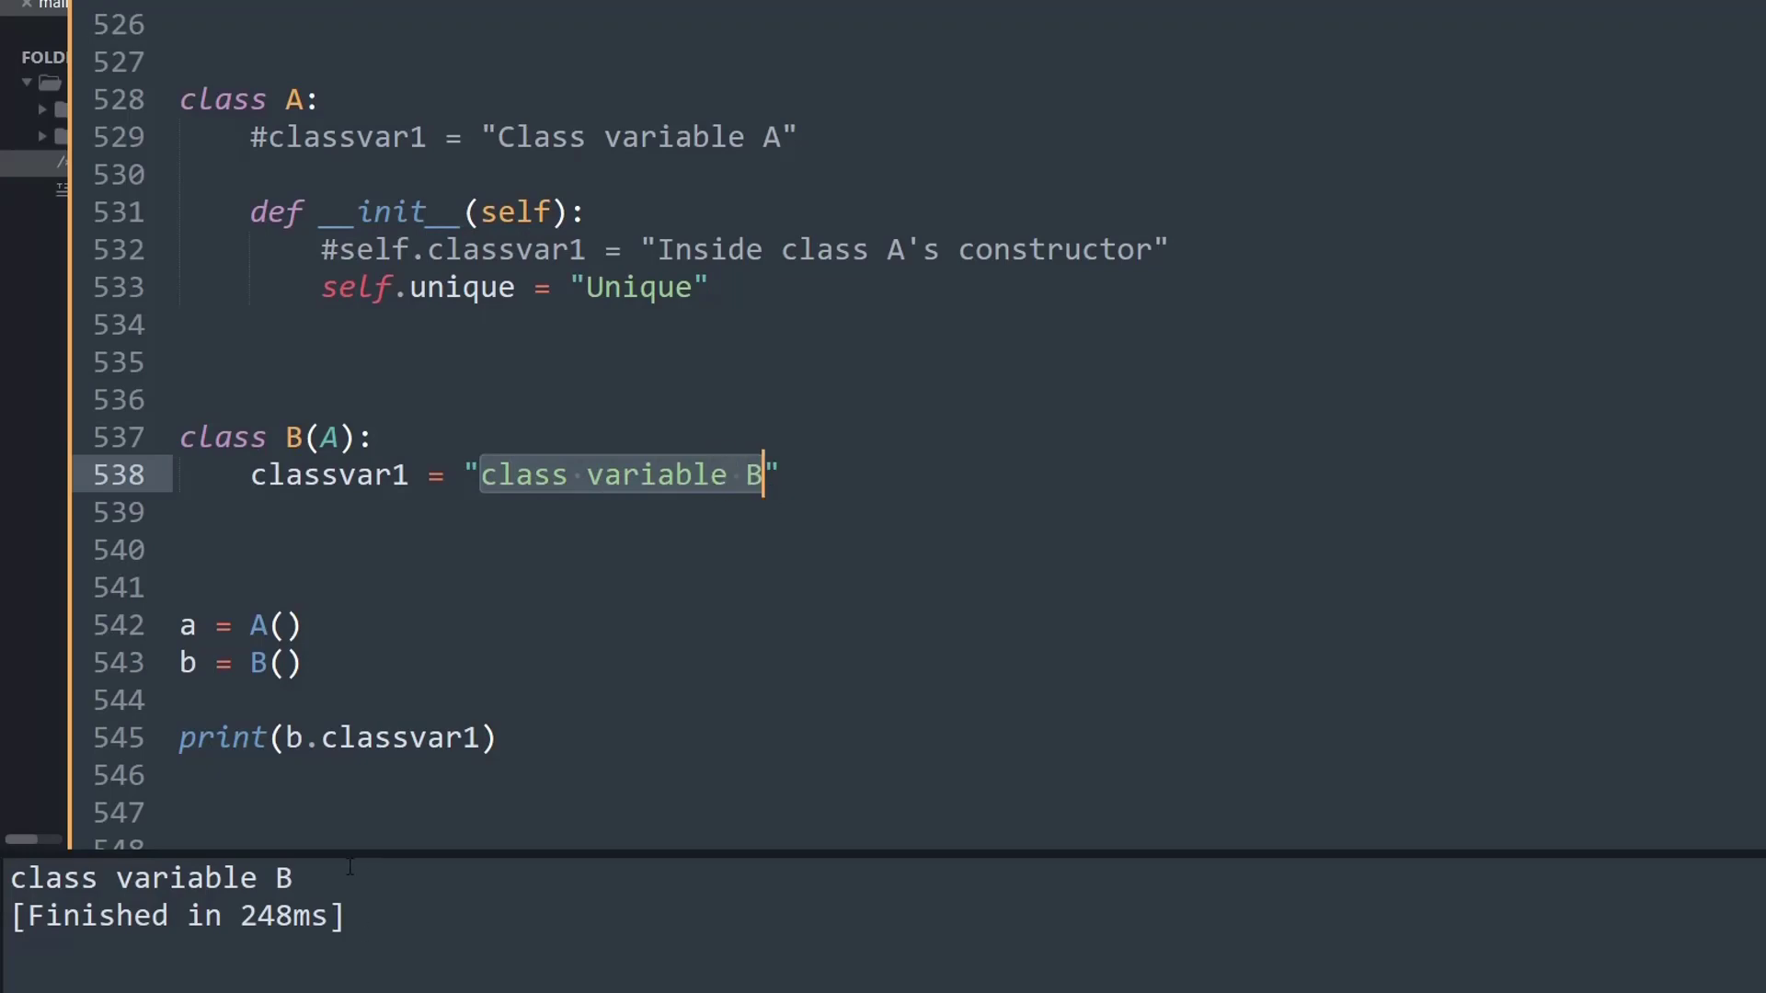
drag(351, 878, 25, 879)
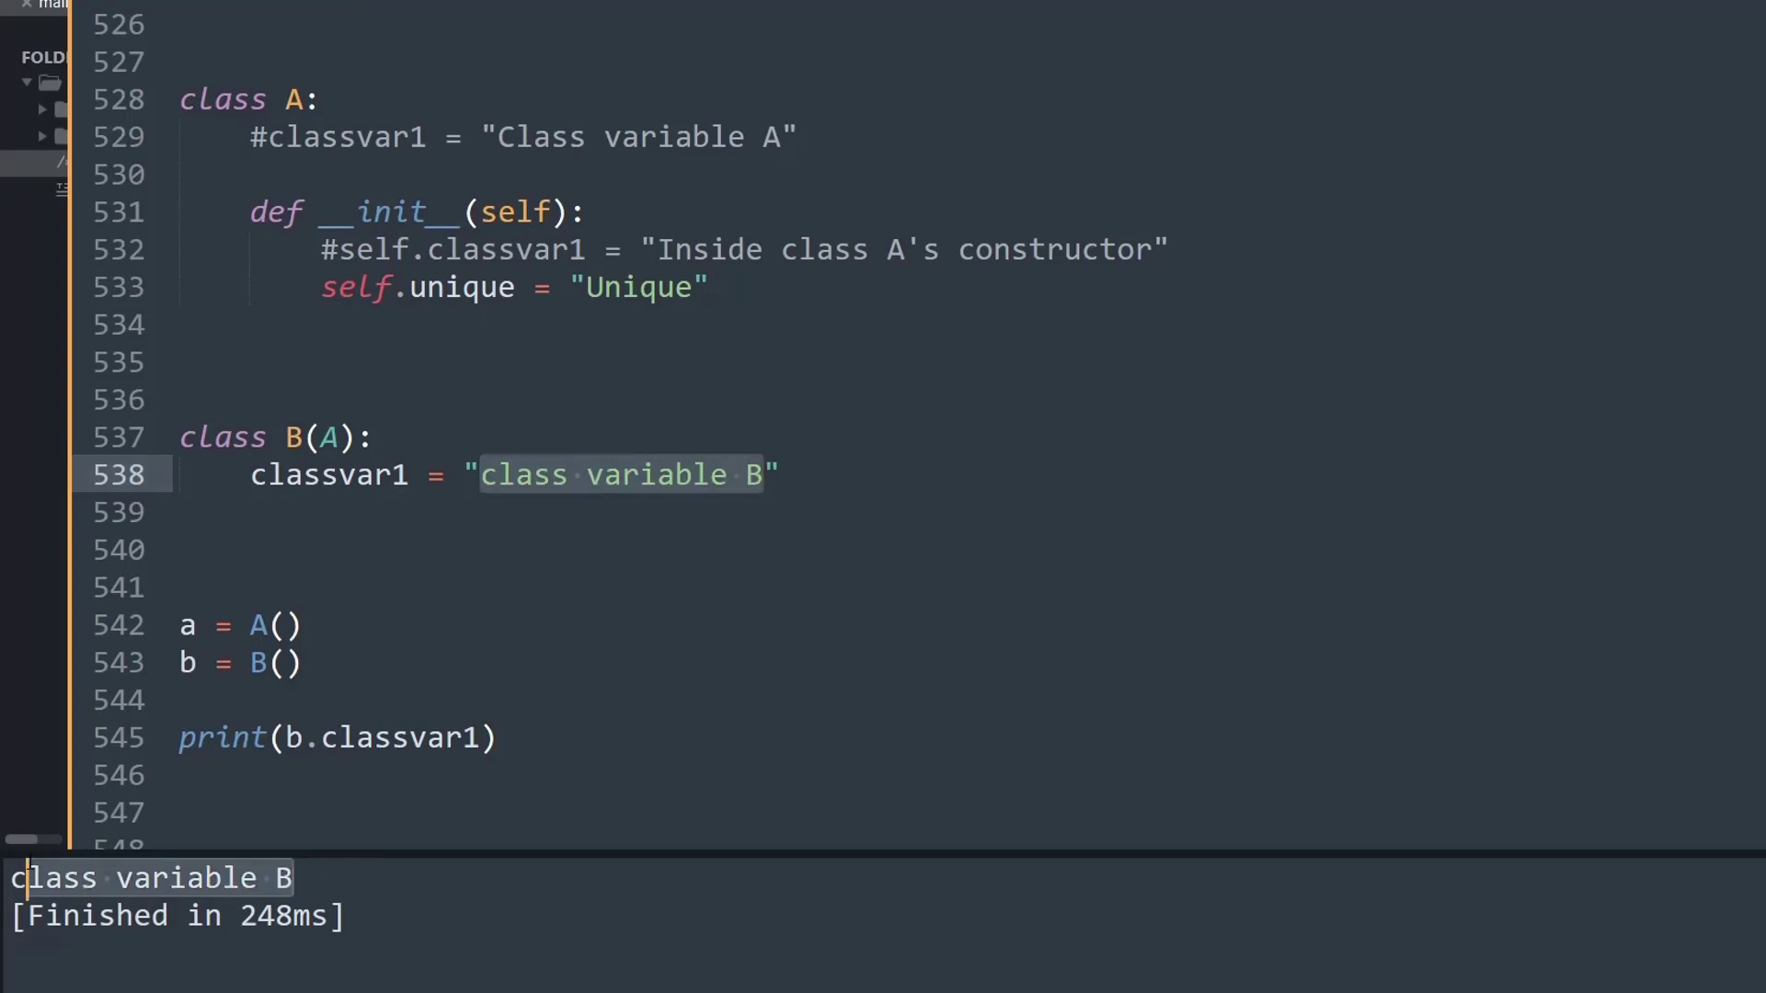
Uncomment A's constructor assignment on line 532 and class variable on line 529
click(339, 250)
key(BackSpace)
click(251, 137)
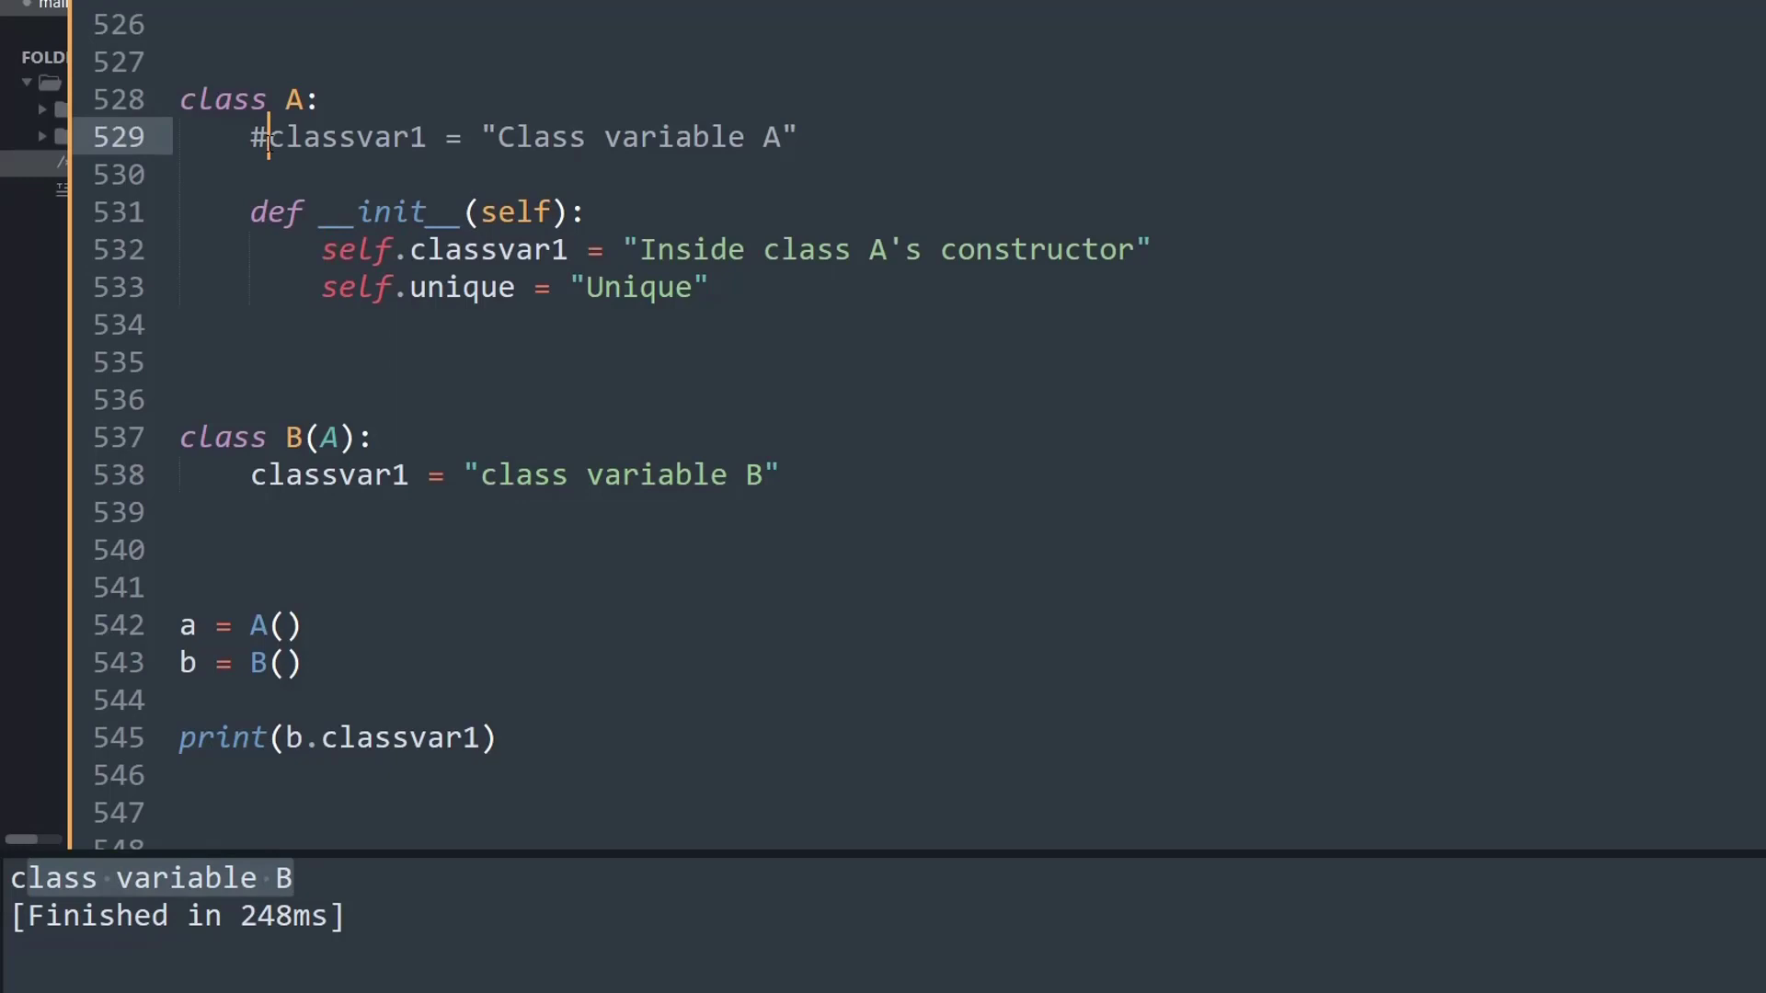
key(Delete)
scroll(287, 312, down, 1)
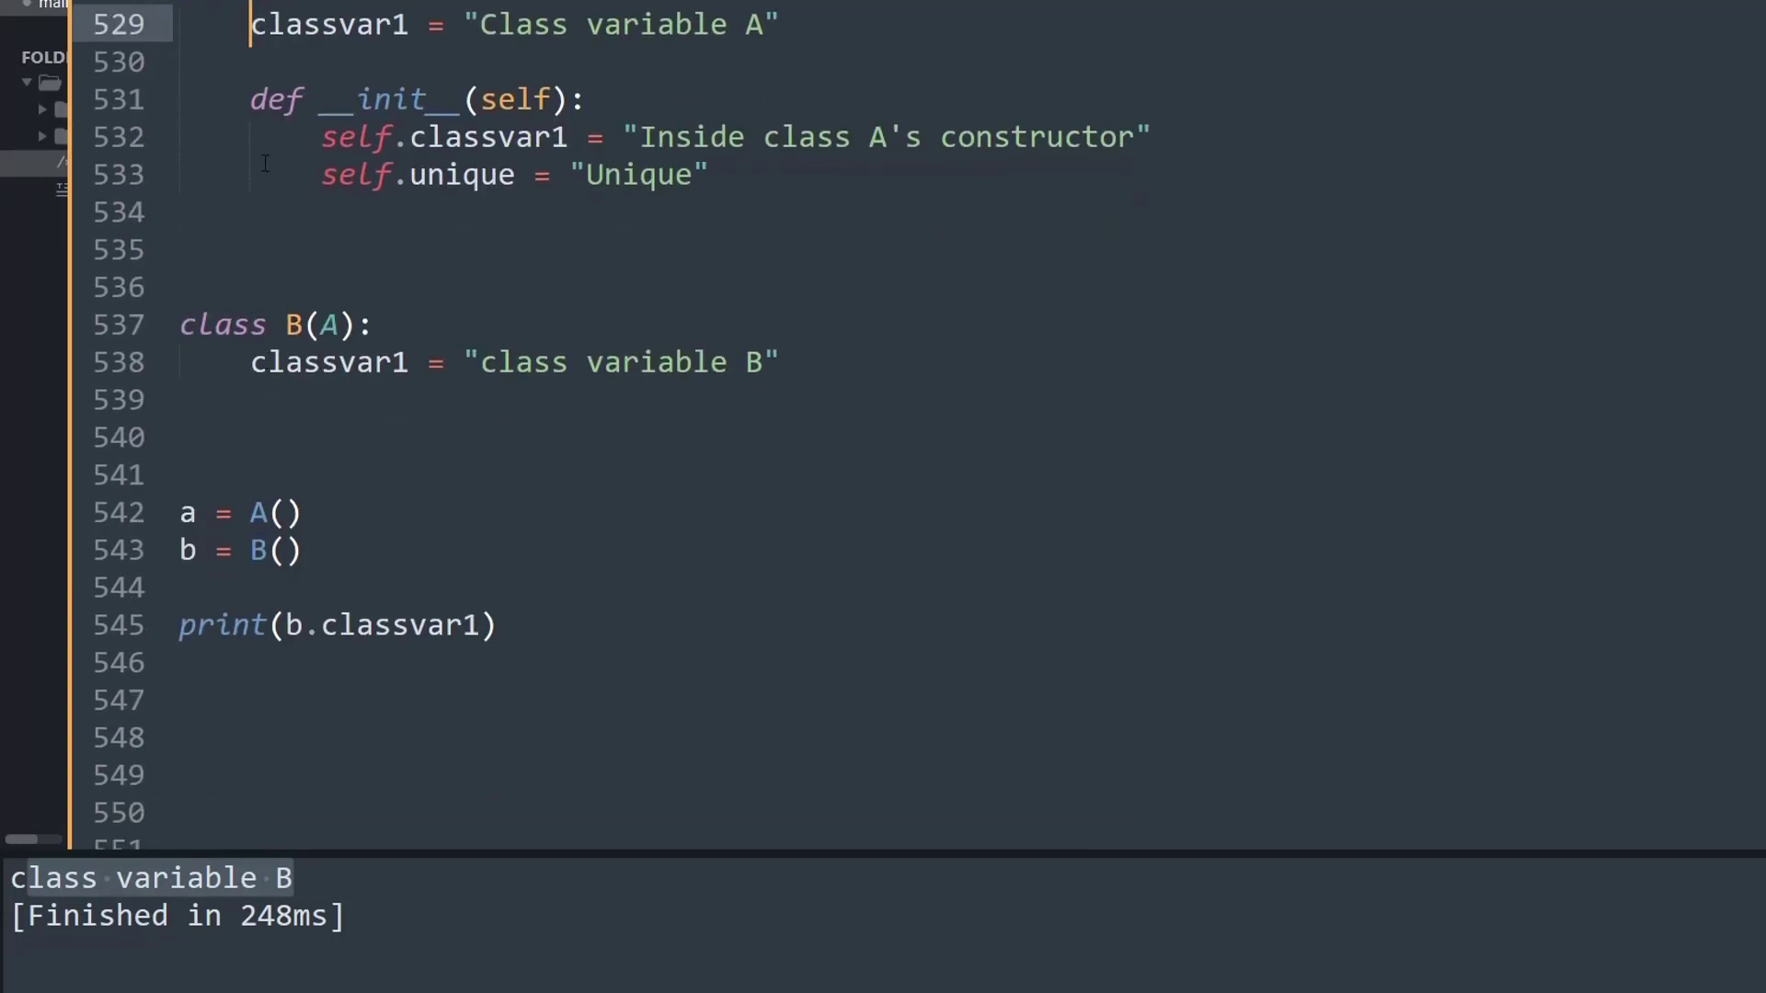
scroll(264, 165, up, 1)
drag(251, 210, 720, 285)
key(ctrl+c)
Paste a copy of A's __init__ block into class B and select its self.unique line
click(223, 558)
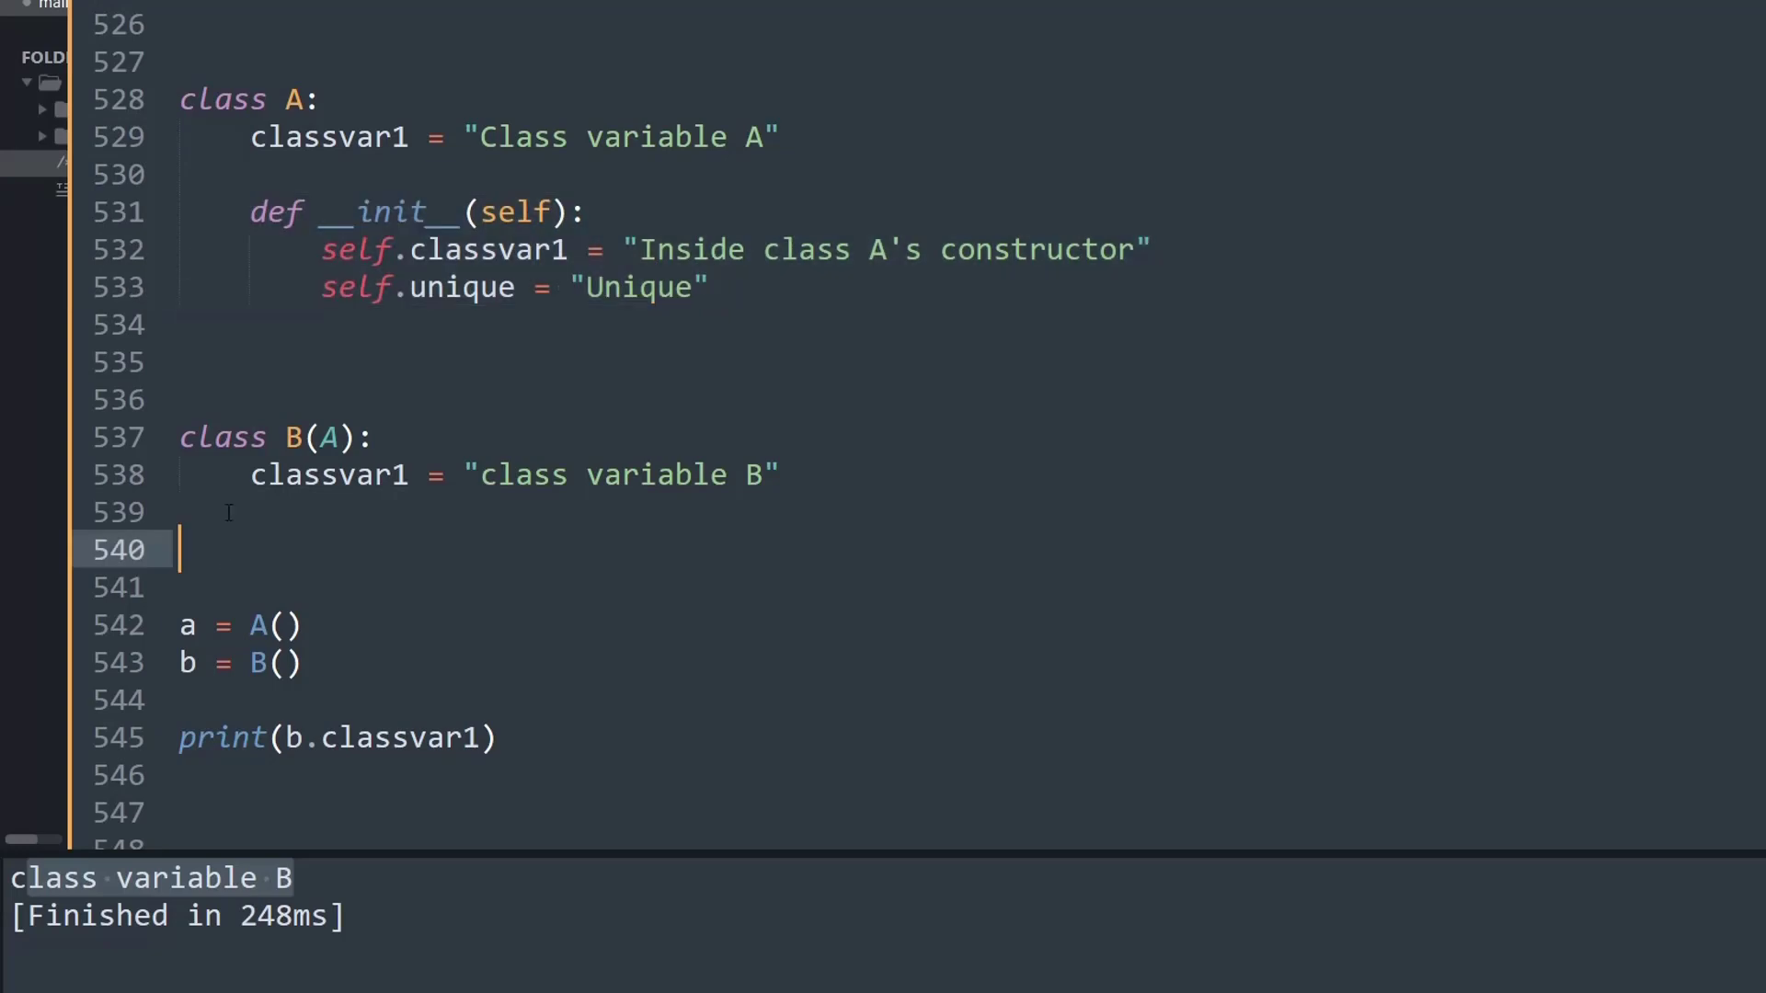
key(Tab)
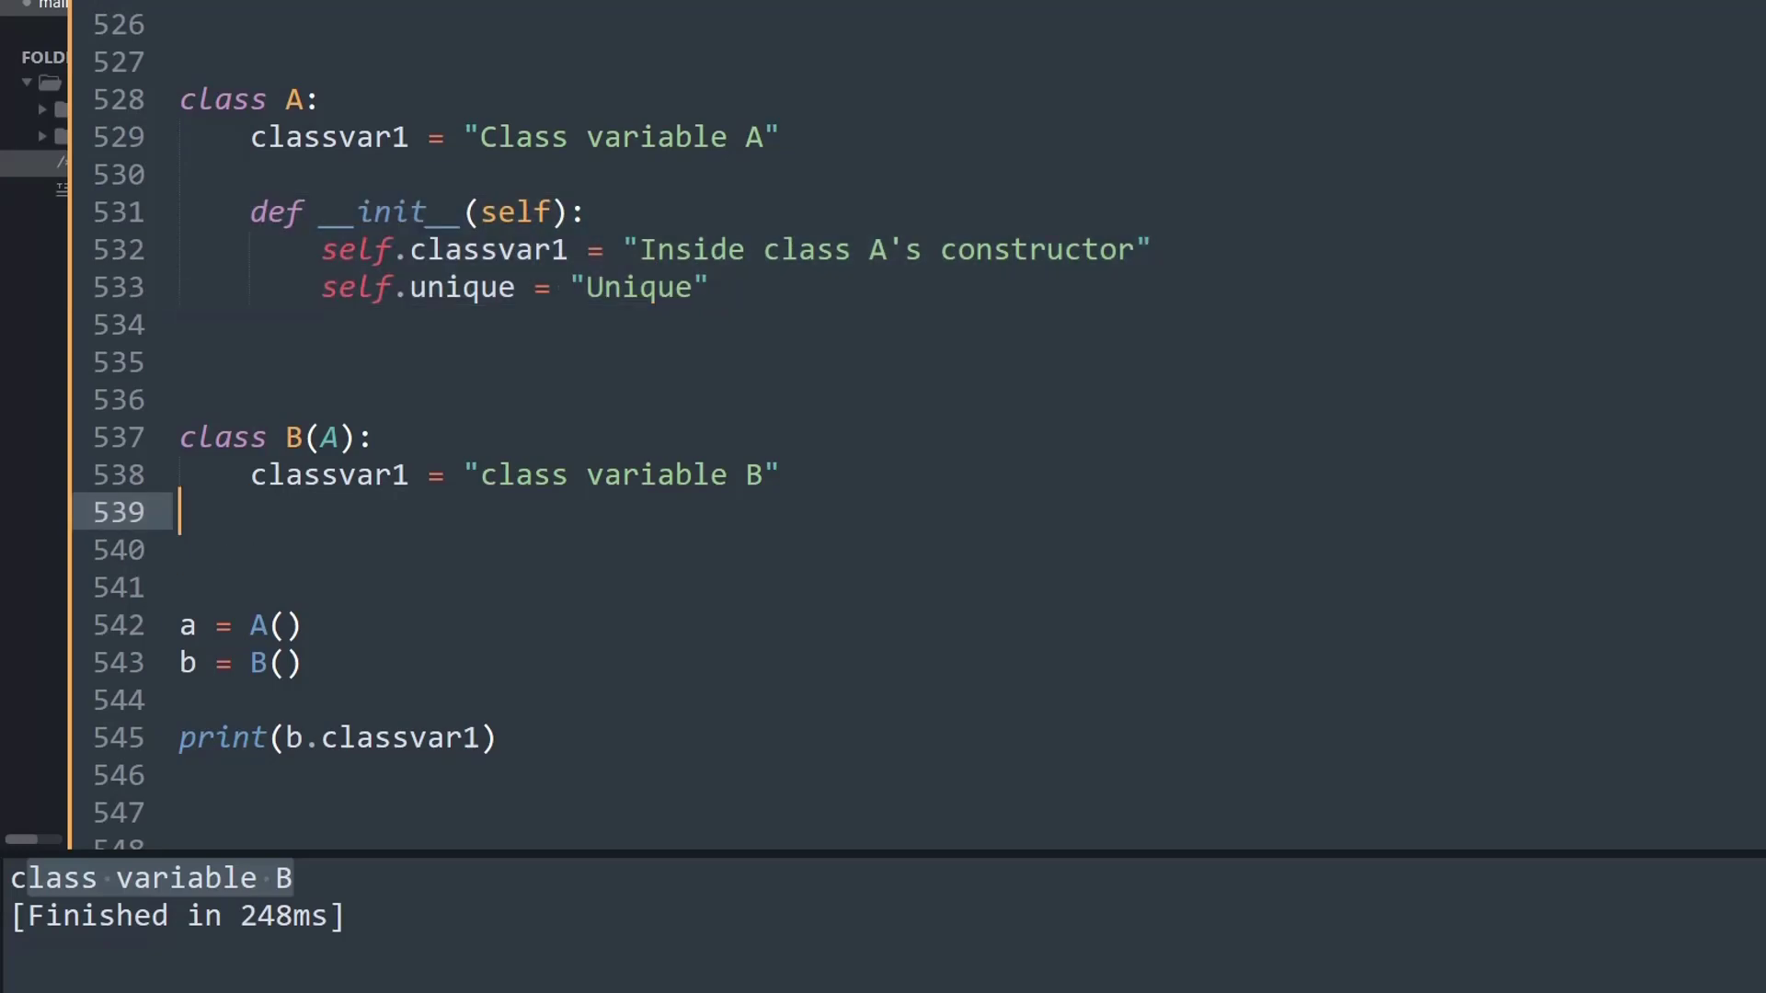
key(Return)
key(Tab)
key(BackSpace)
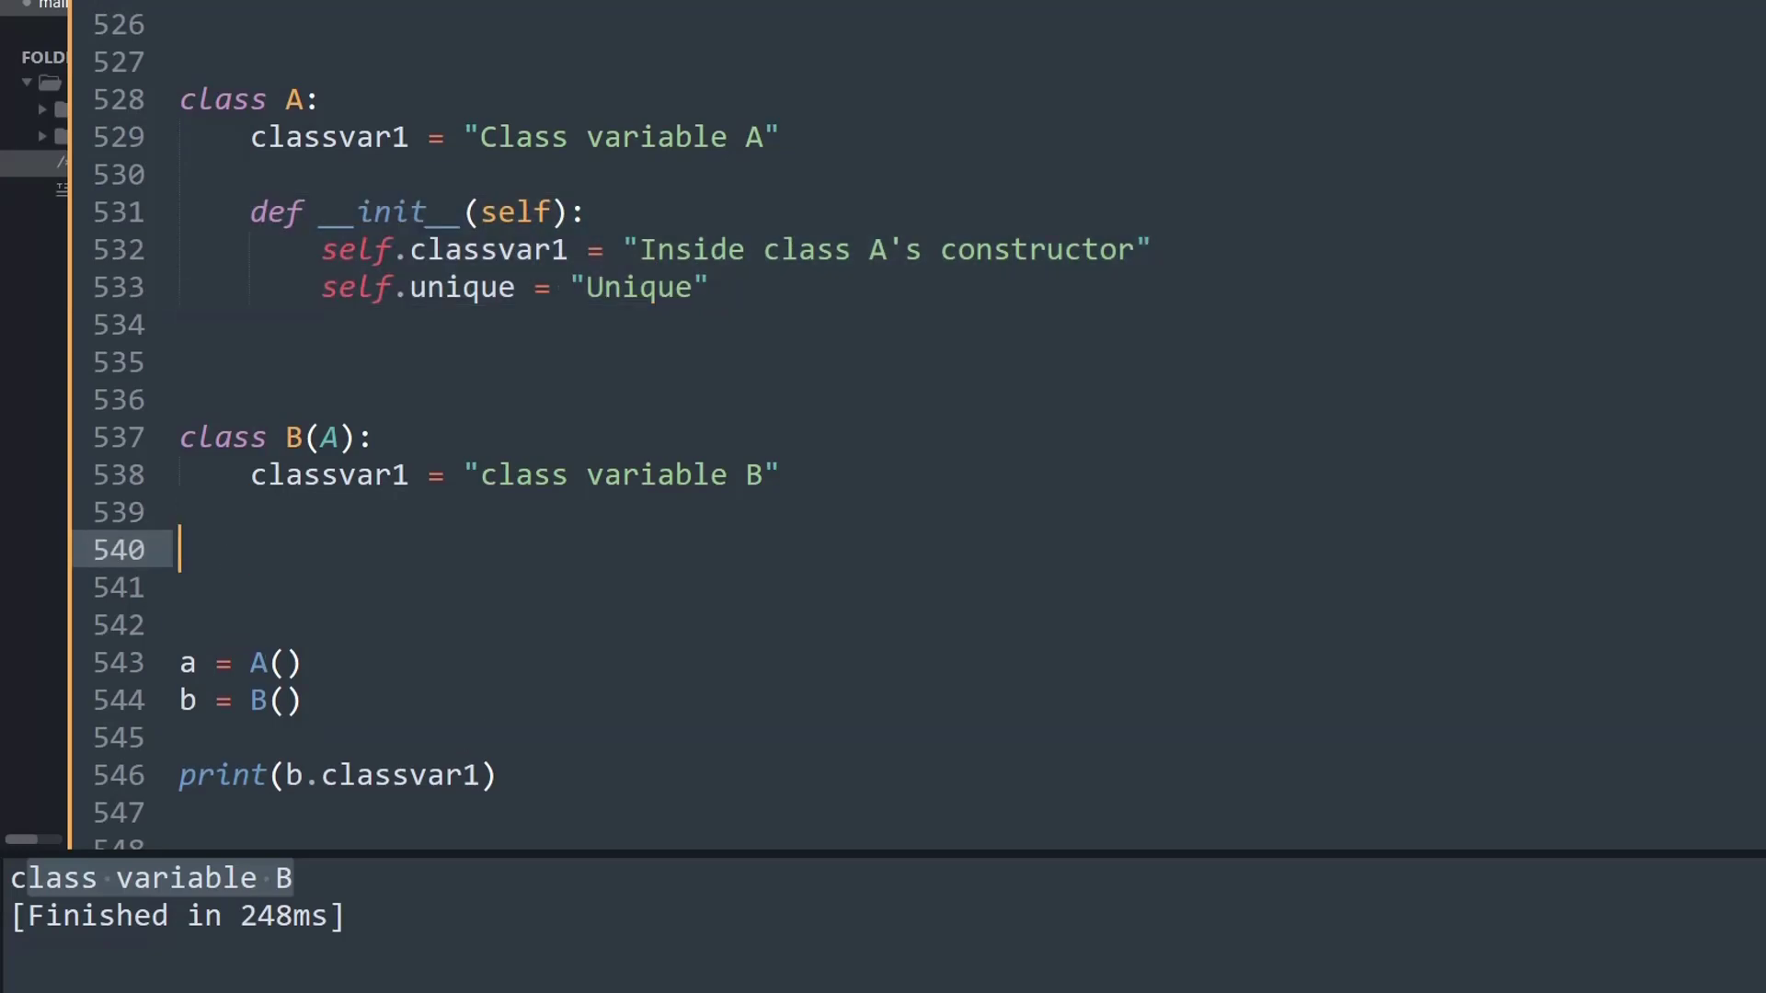
key(Tab)
key(ctrl+v)
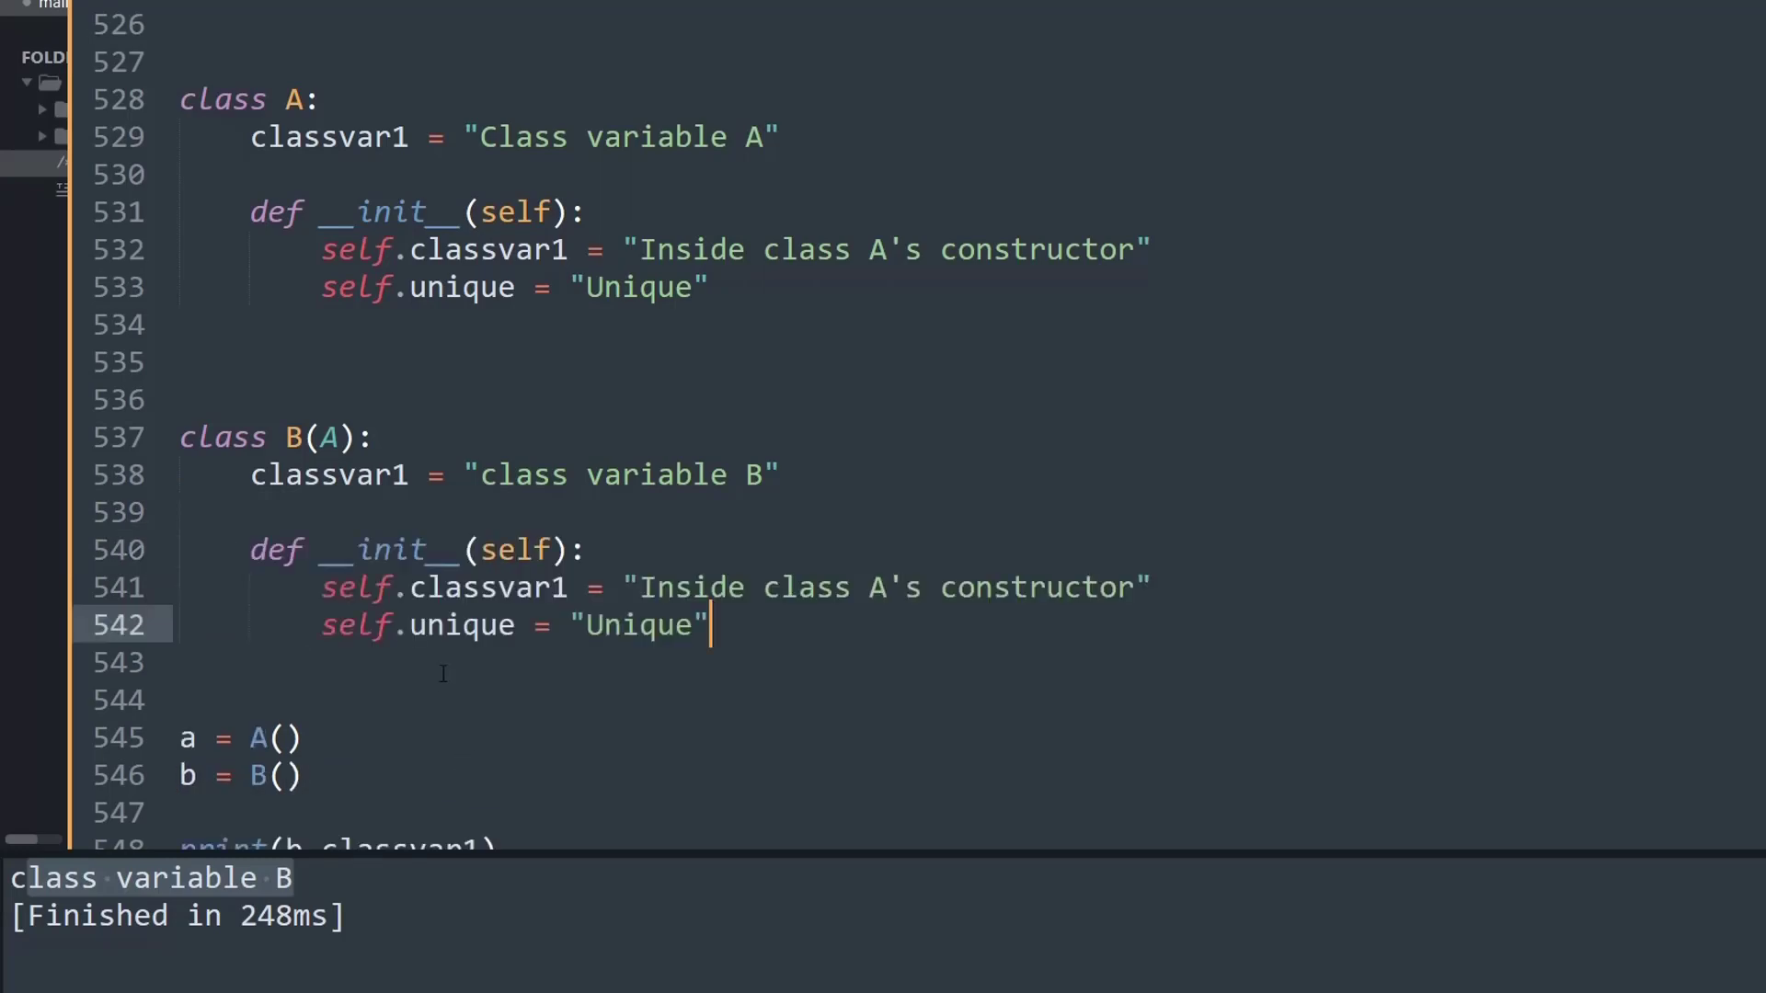
drag(762, 619, 321, 628)
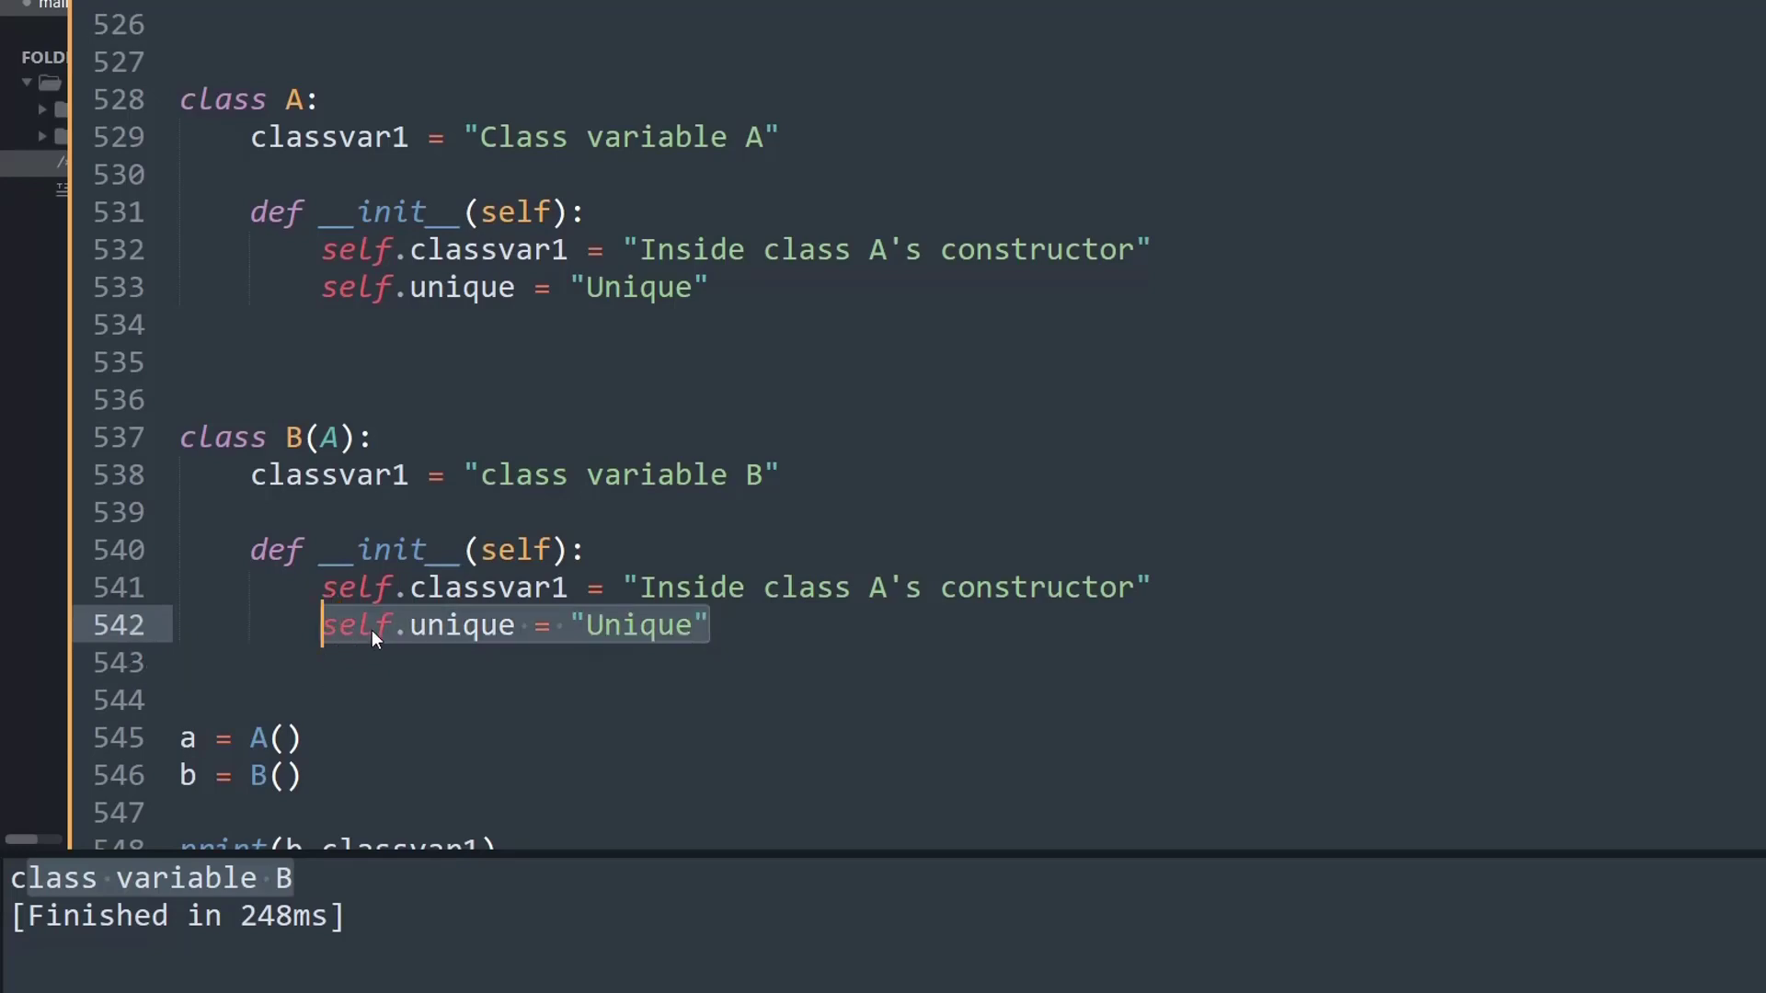
Make B's constructor set classvar1 to "Inside class B's constructor" and rebuild to print it
key(BackSpace)
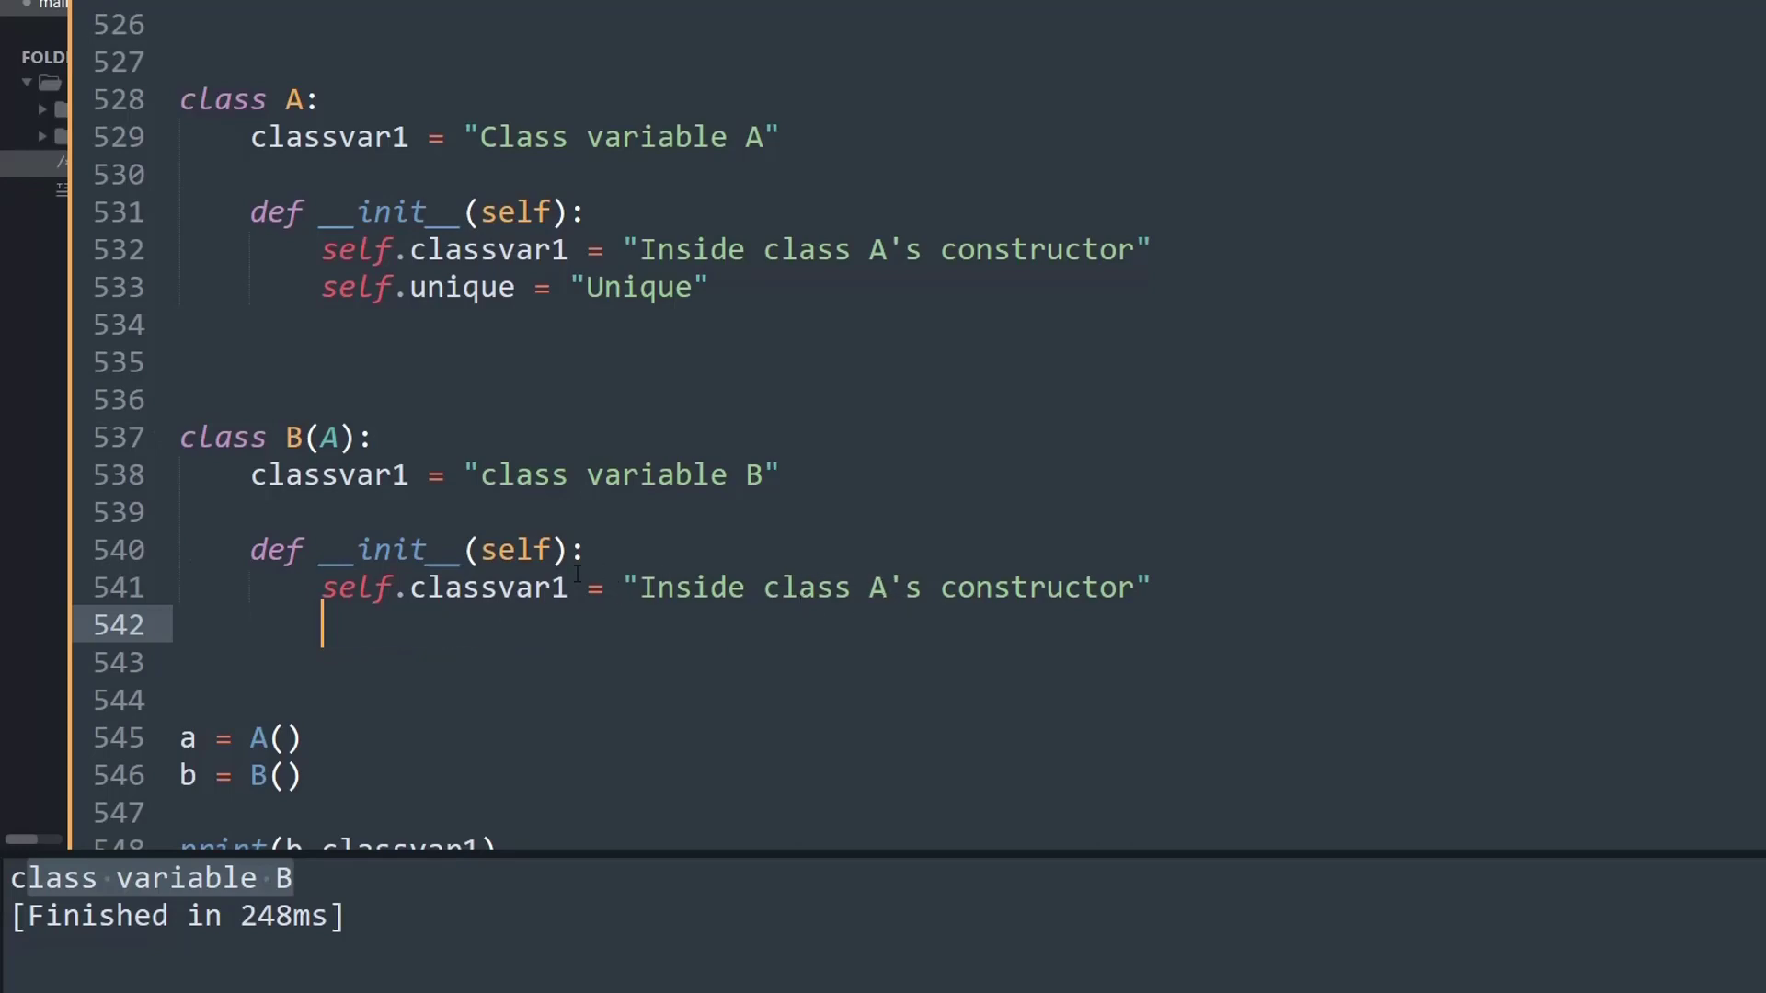
drag(570, 590, 411, 589)
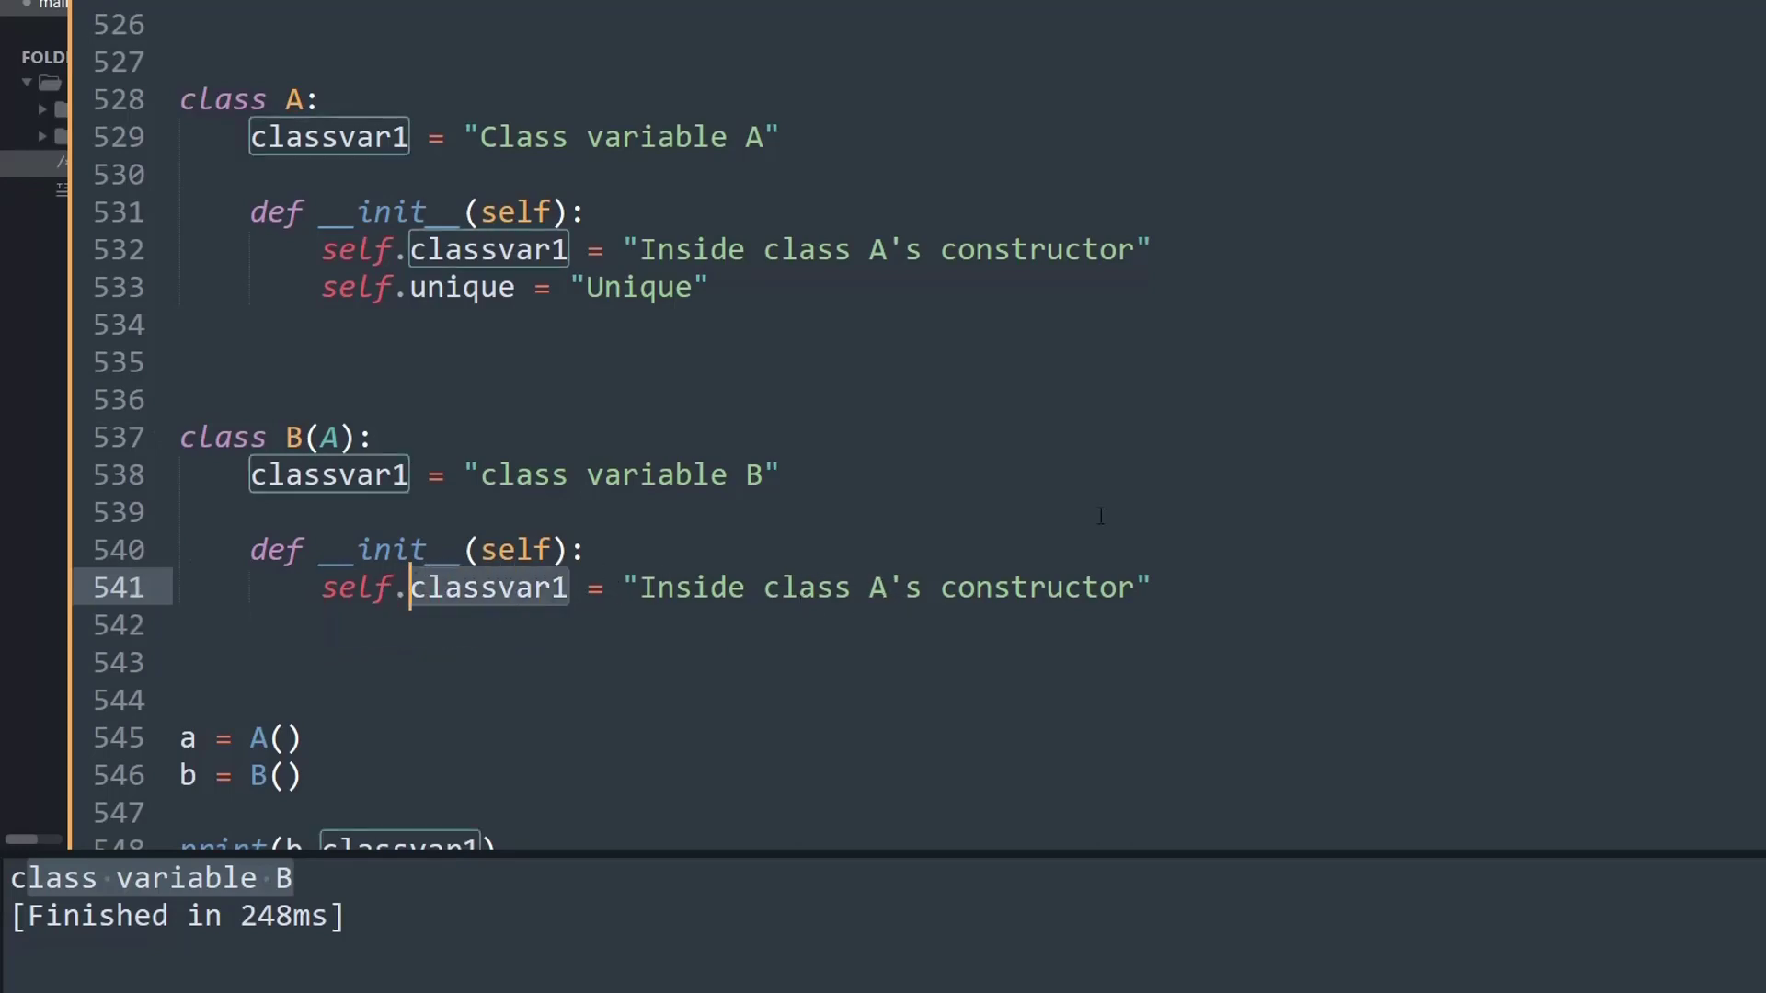
click(885, 588)
key(BackSpace)
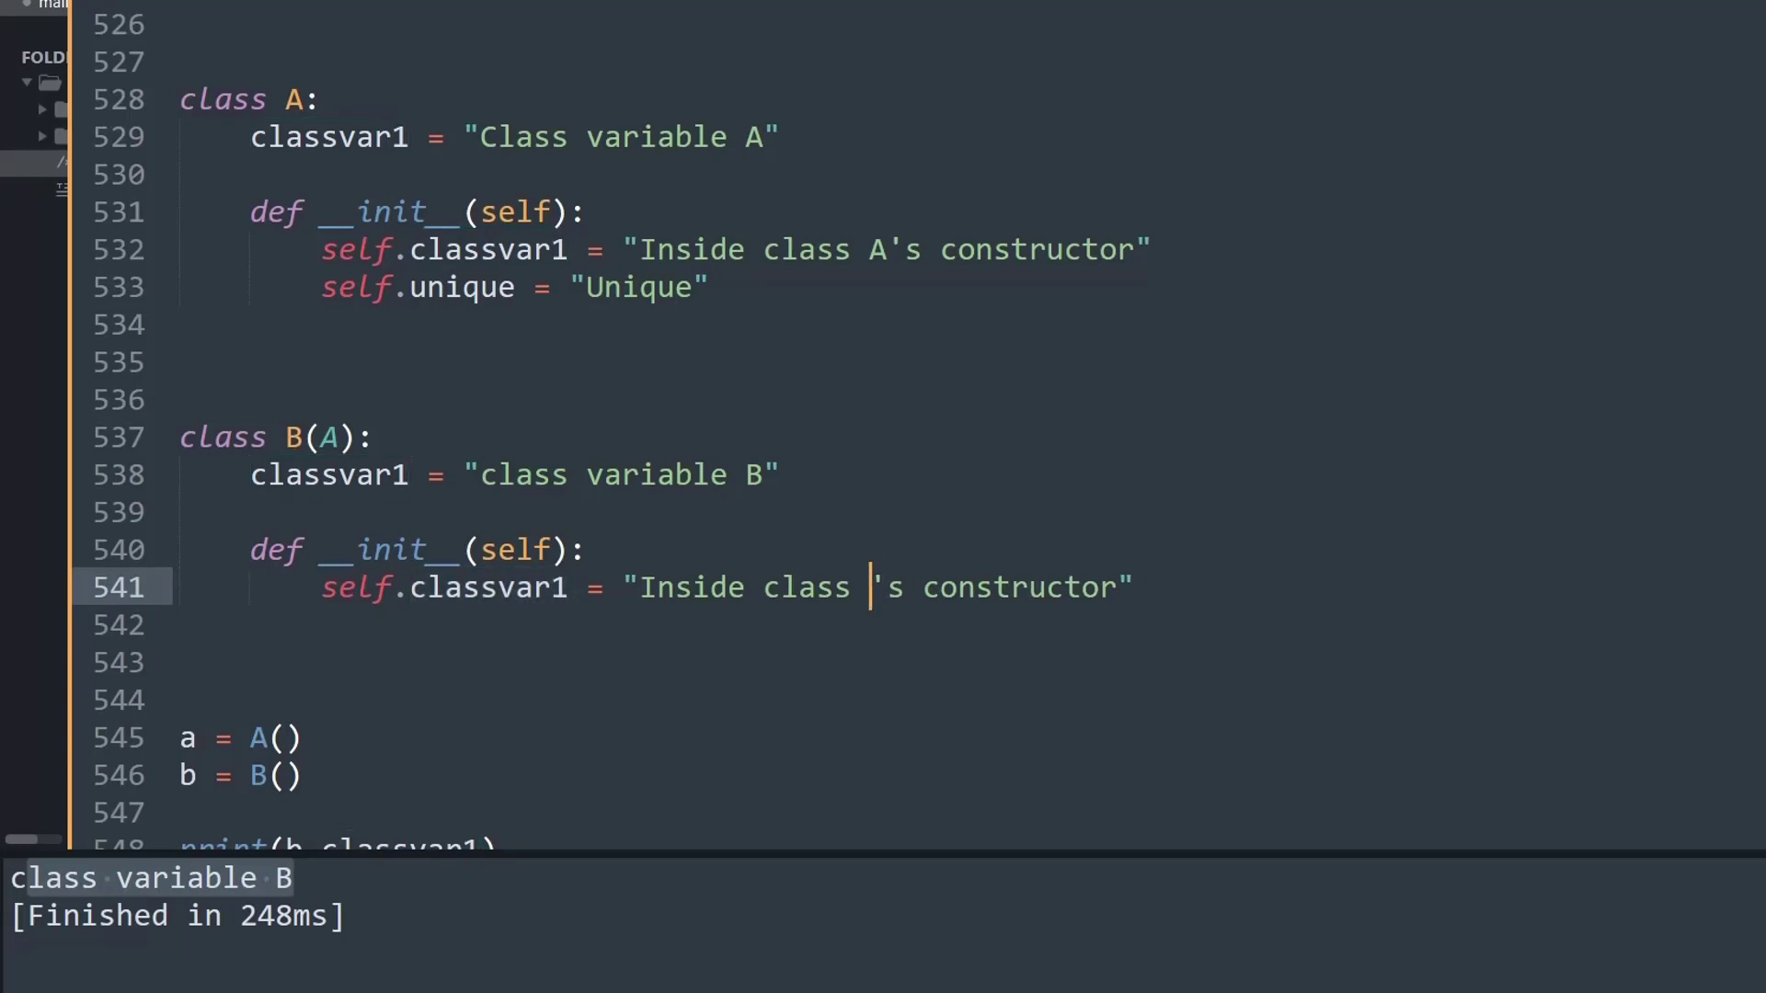
text(B)
key(Right)
key(Right)
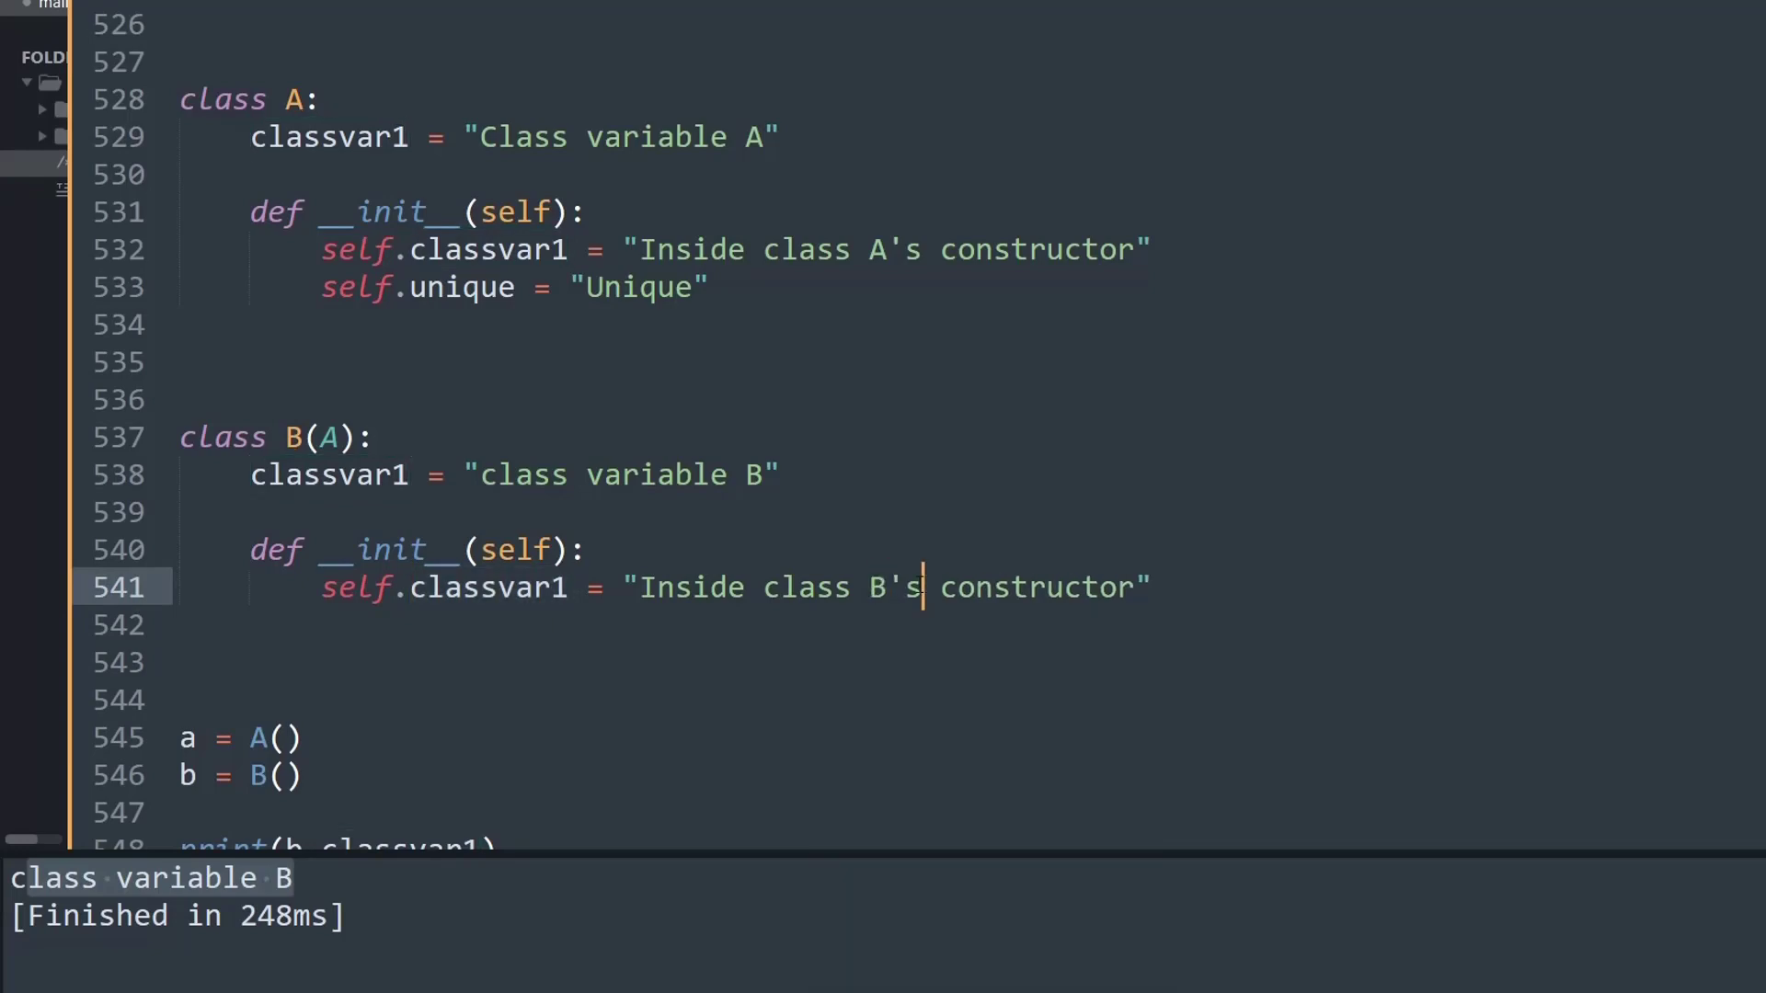
scroll(607, 428, down, 1)
scroll(426, 551, down, 2)
key(ctrl+b)
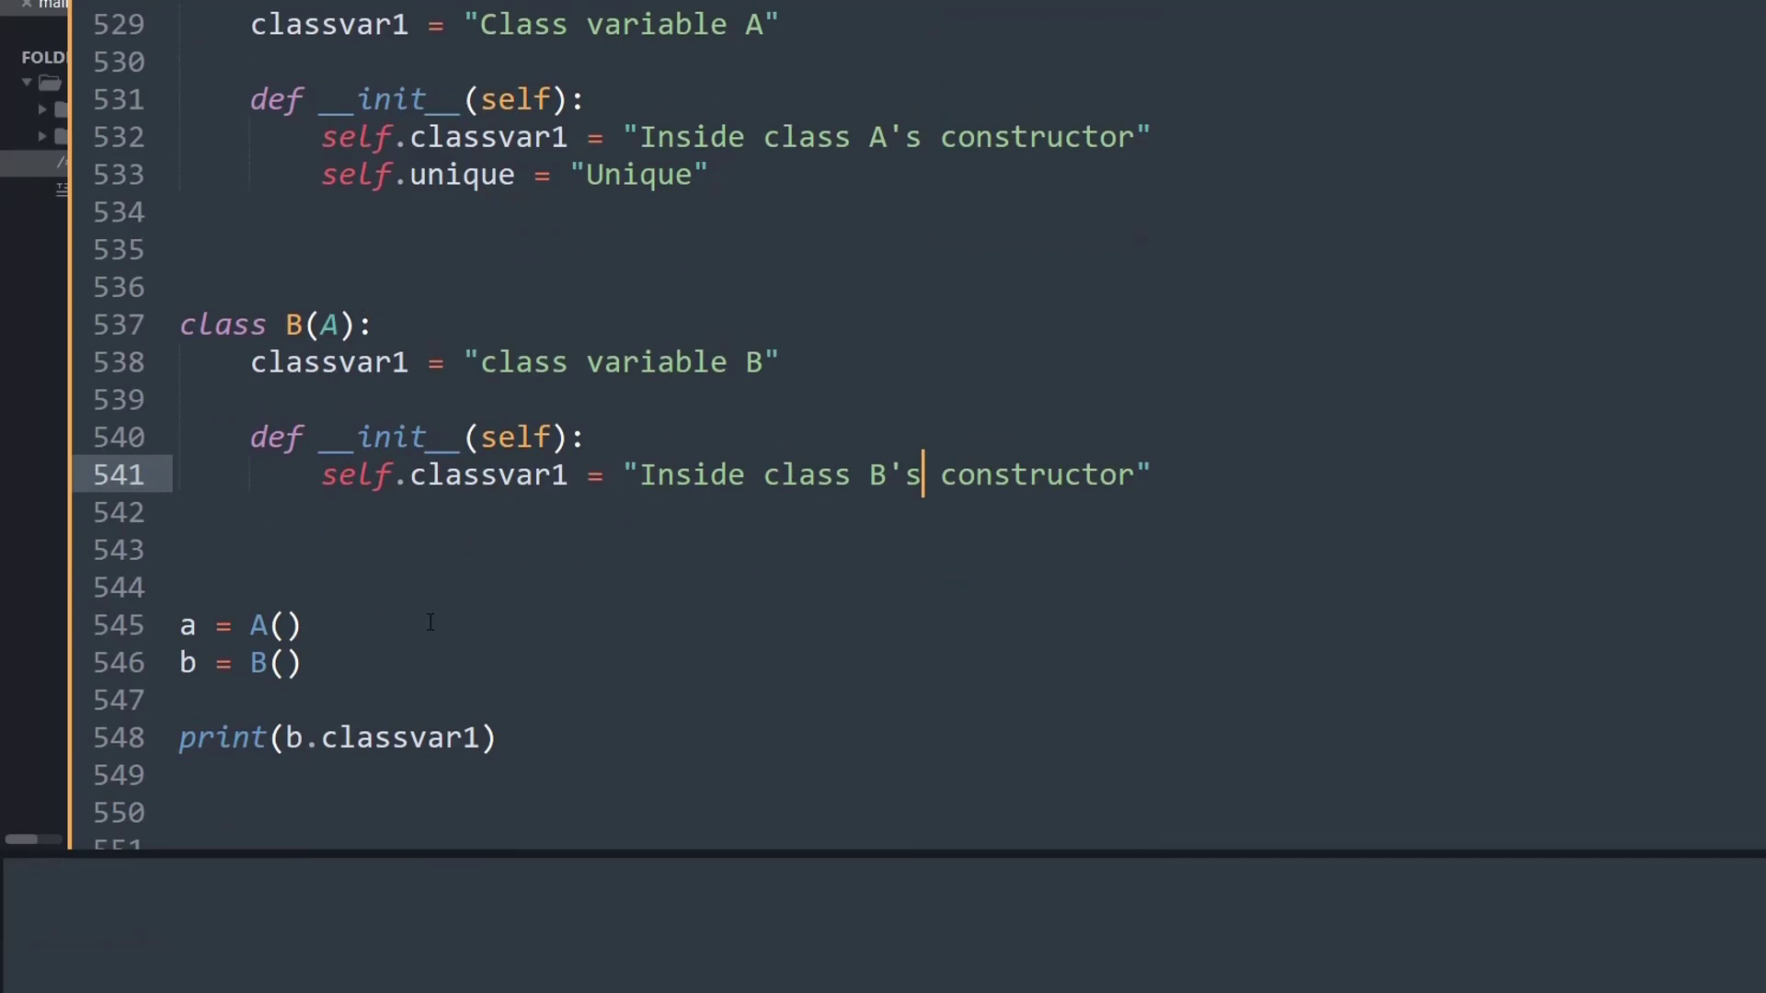
mouse_move(537, 847)
mouse_down()
mouse_move(537, 774)
mouse_move(11, 804)
mouse_up()
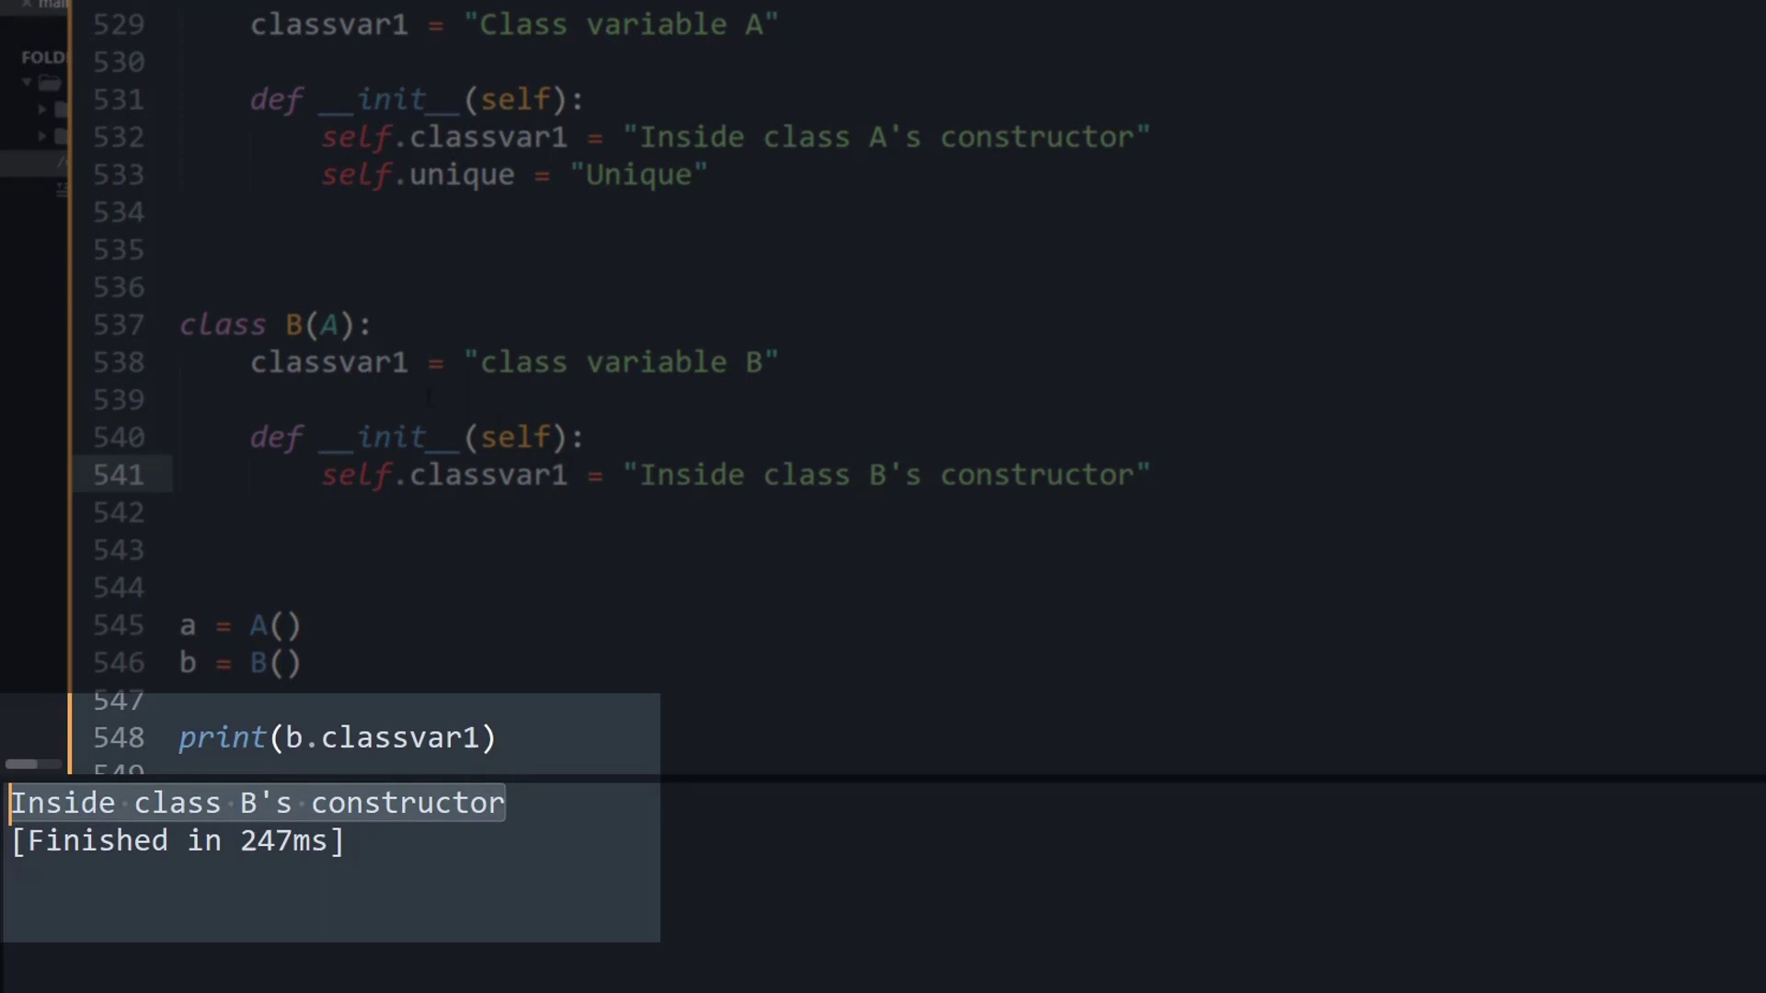
drag(251, 437, 1153, 475)
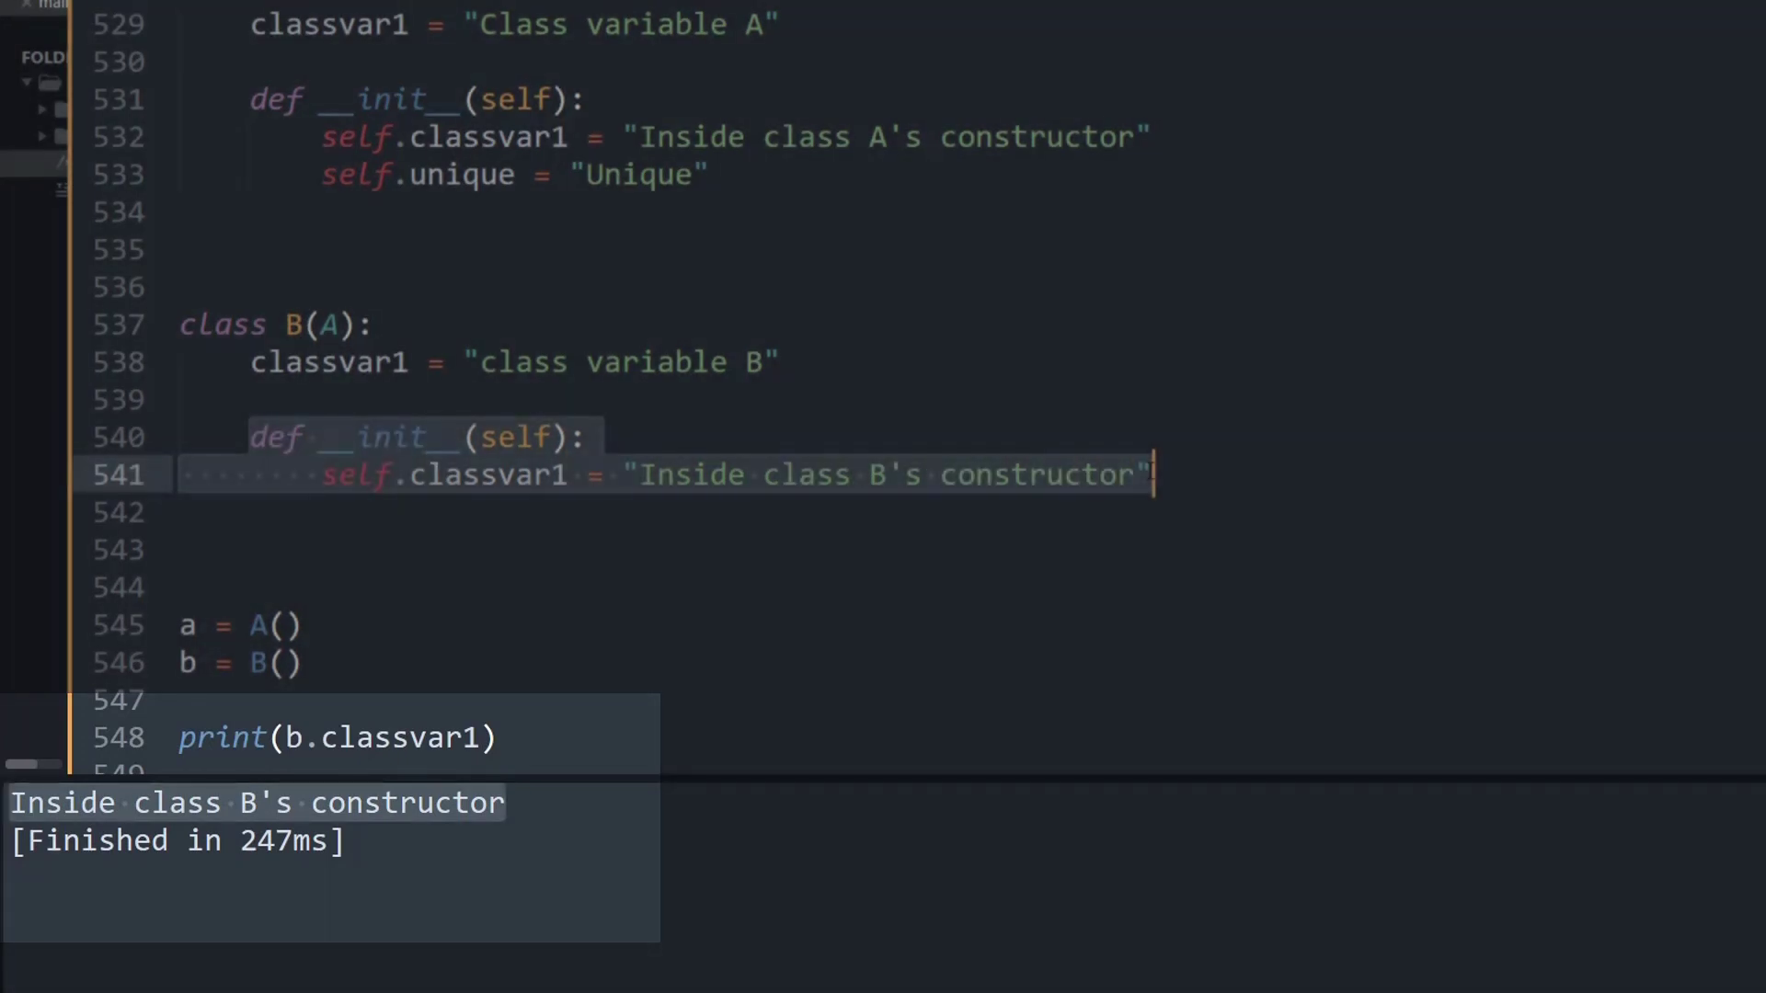
click(537, 474)
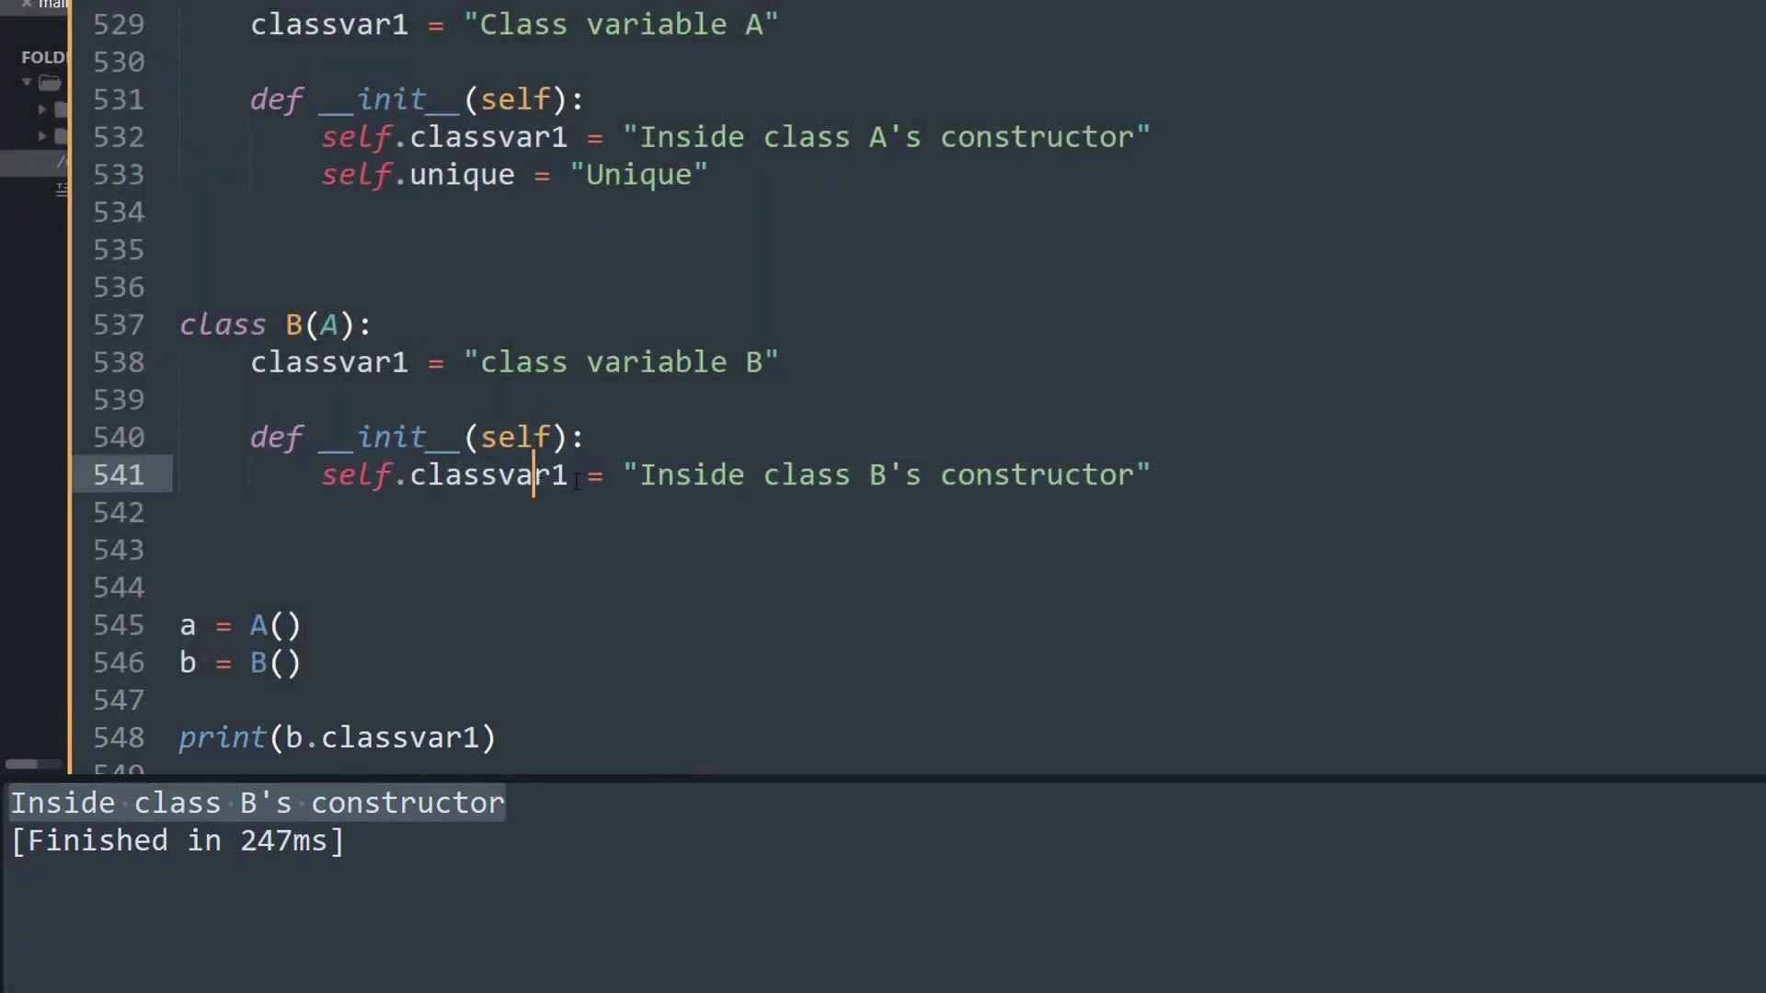
drag(569, 475, 411, 475)
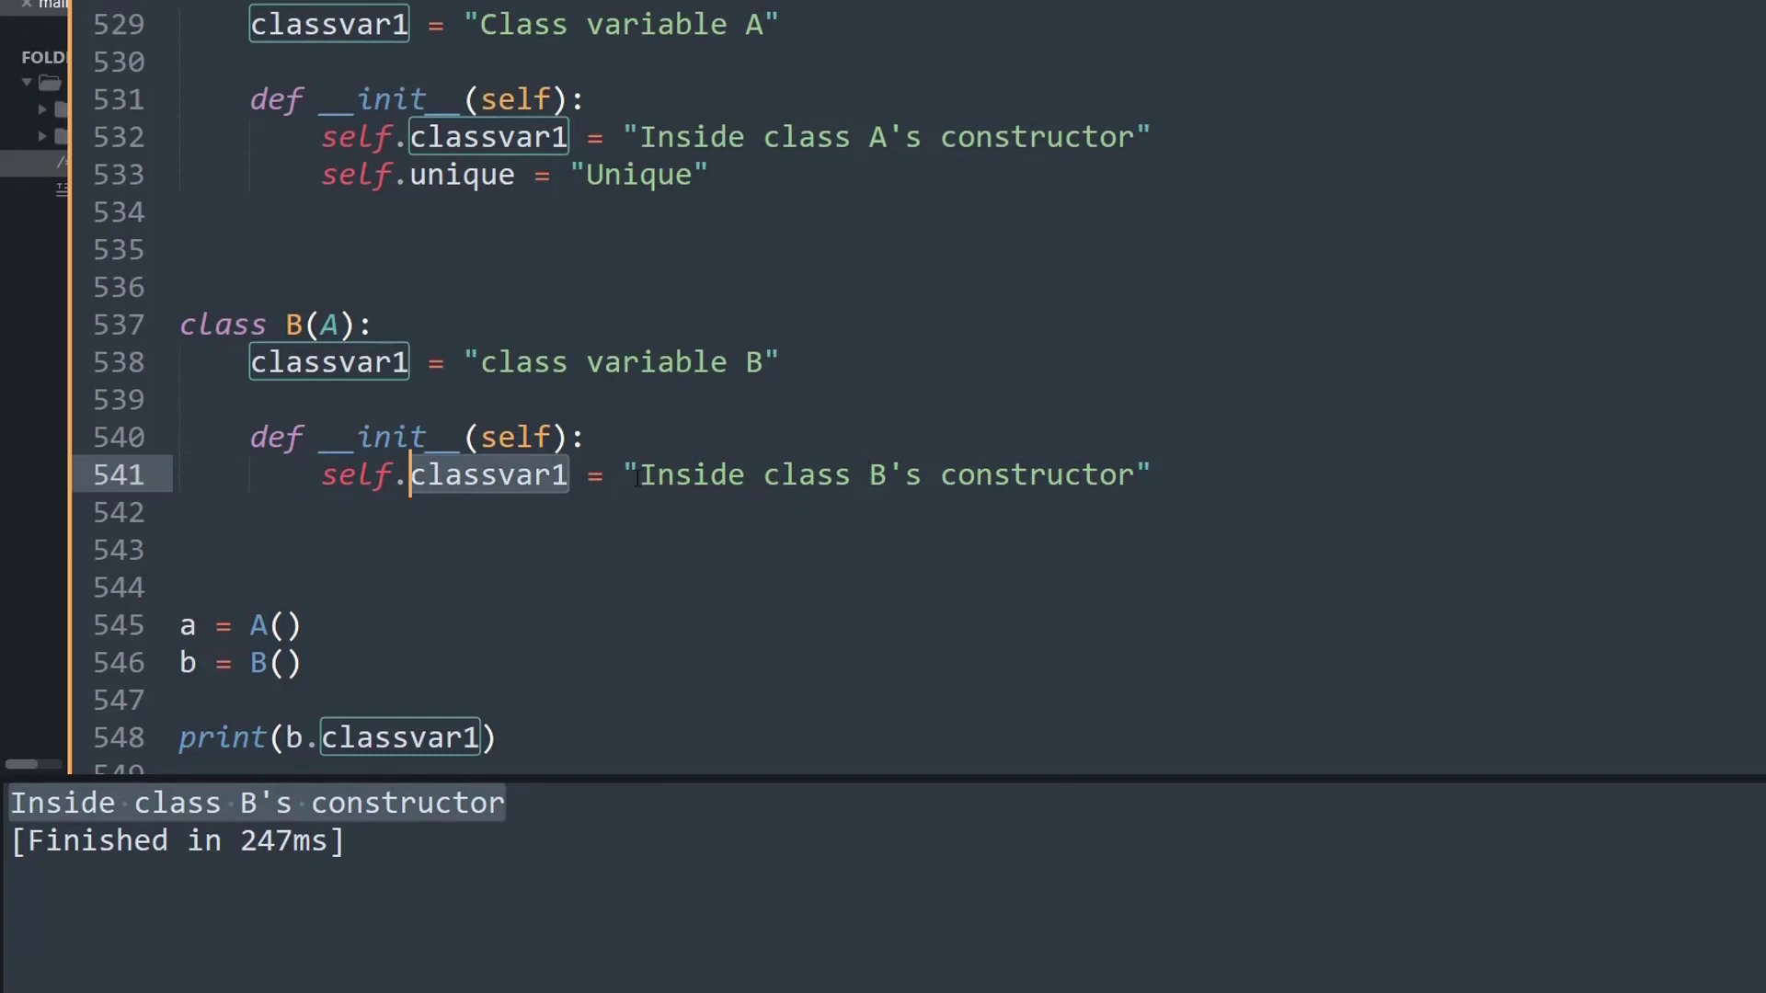
drag(638, 475, 1134, 475)
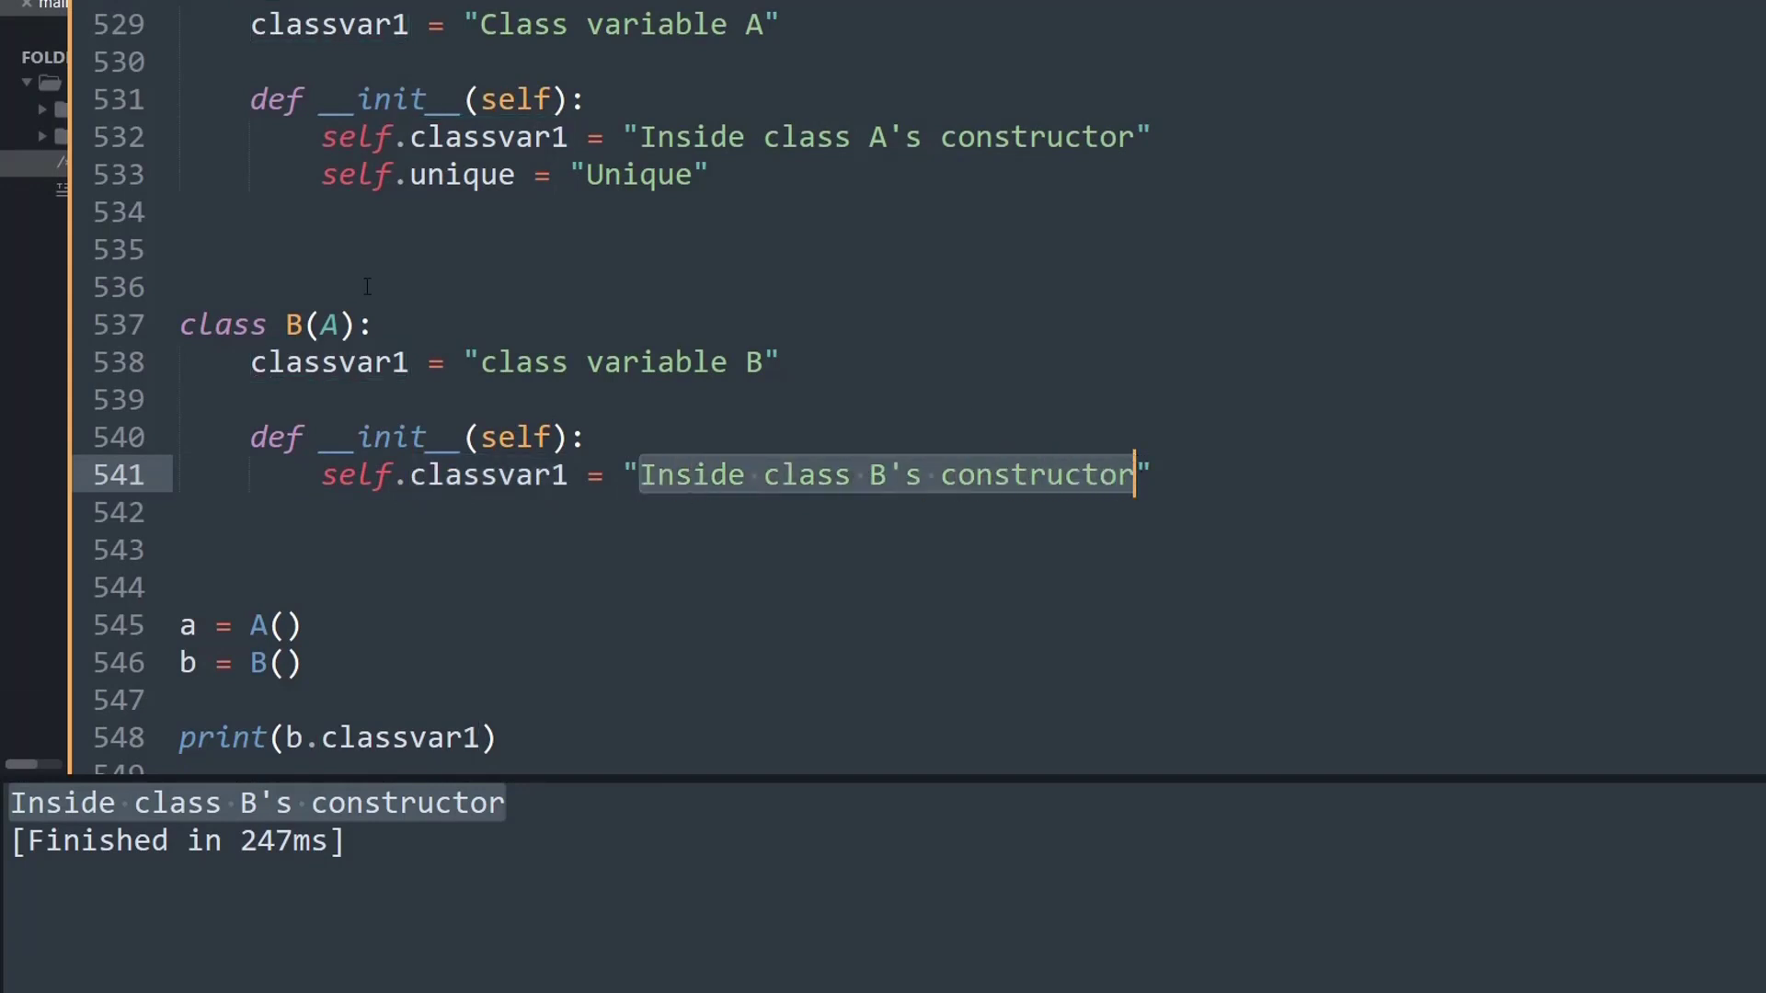
drag(373, 323, 253, 324)
click(285, 324)
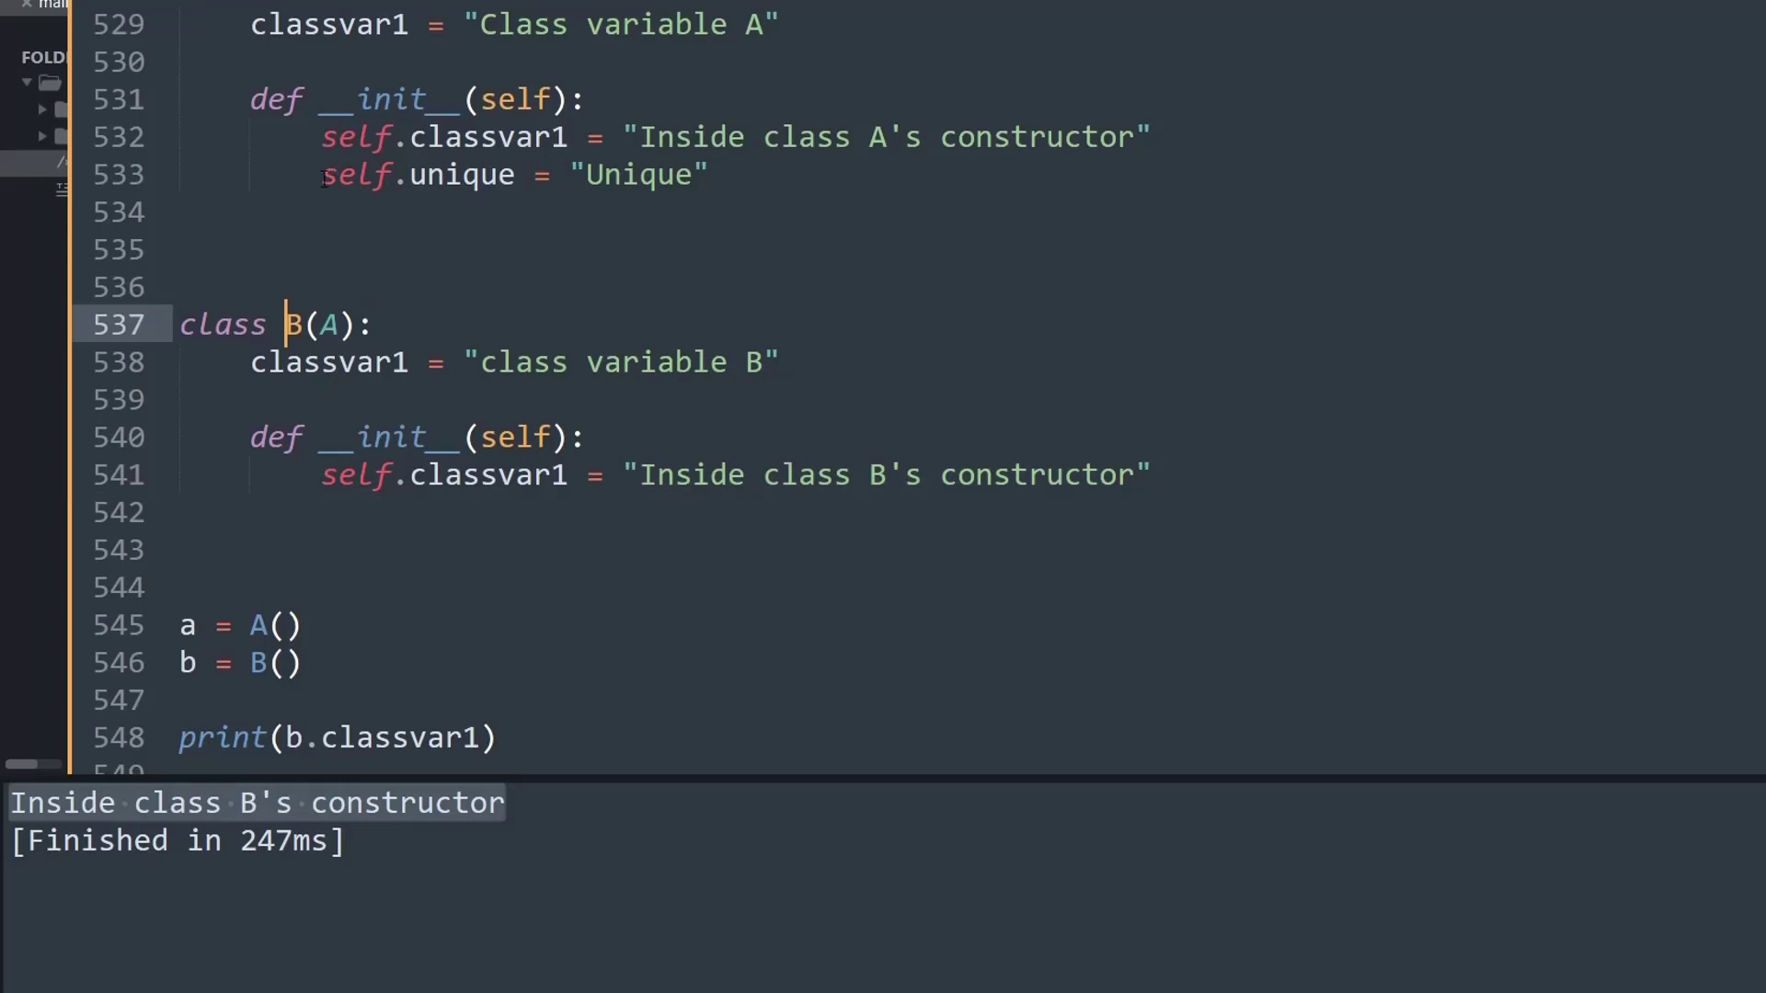
drag(321, 174, 518, 174)
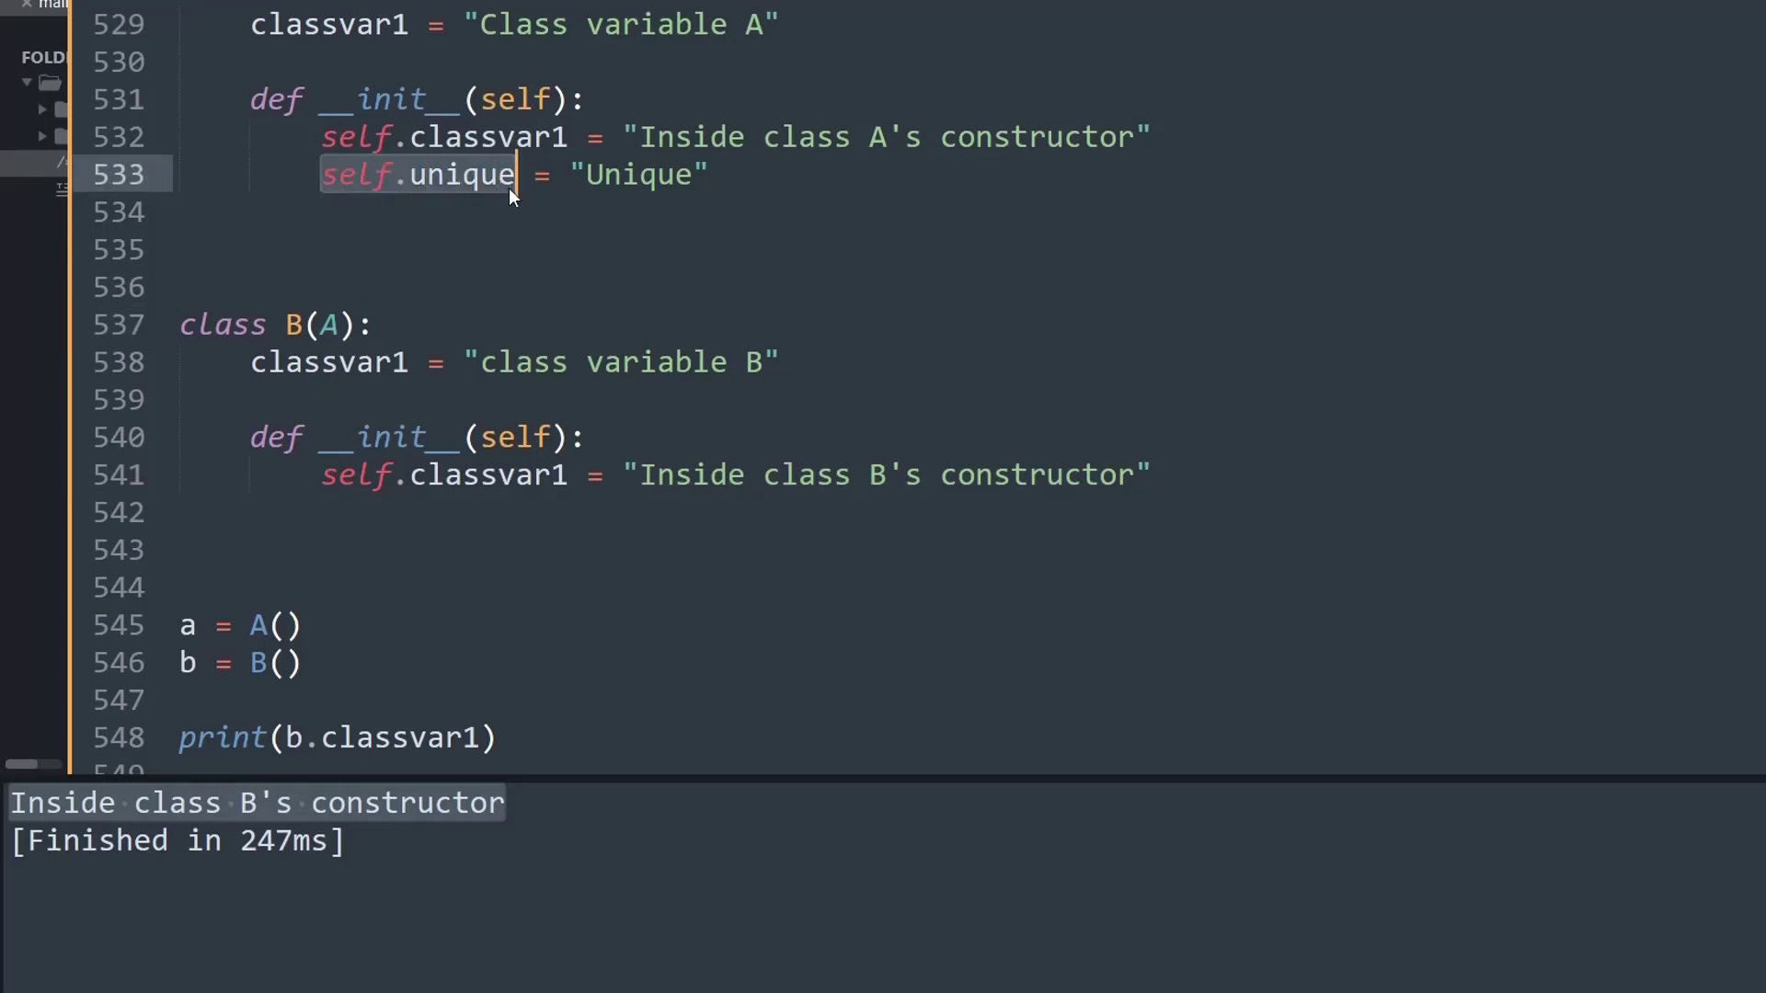
Change the print to b.unique and rebuild, getting an AttributeError traceback
click(357, 739)
double_click(356, 738)
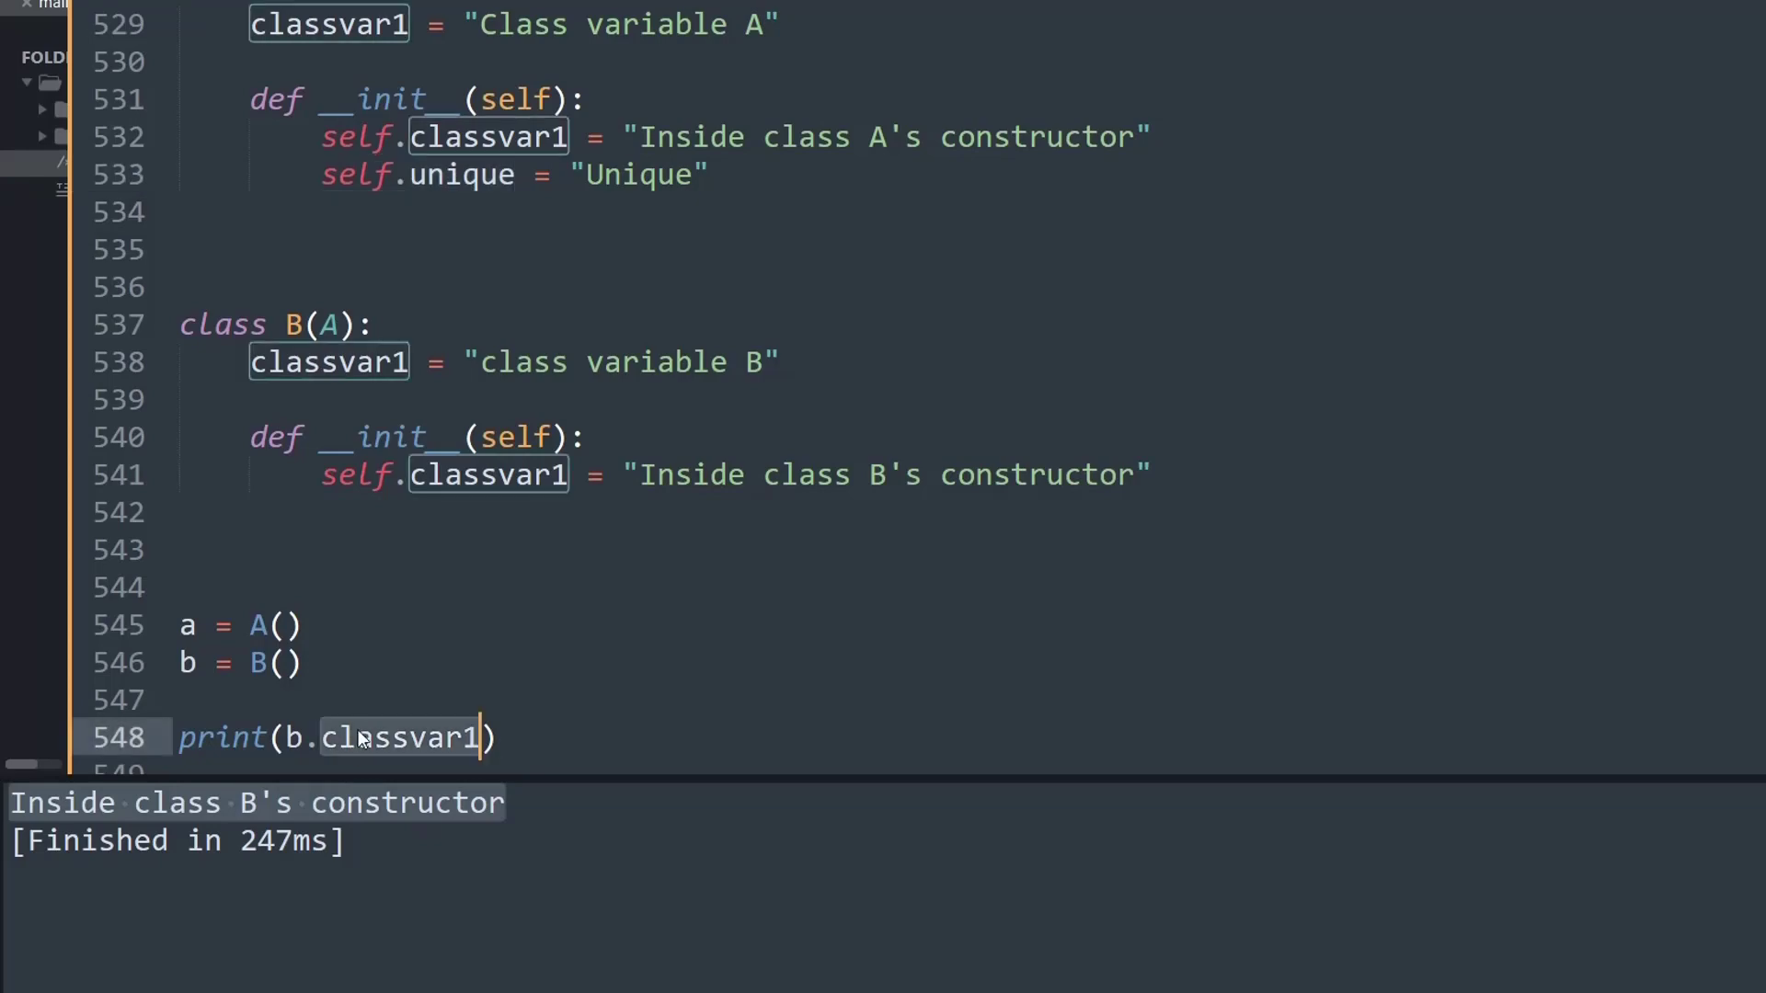
text(un)
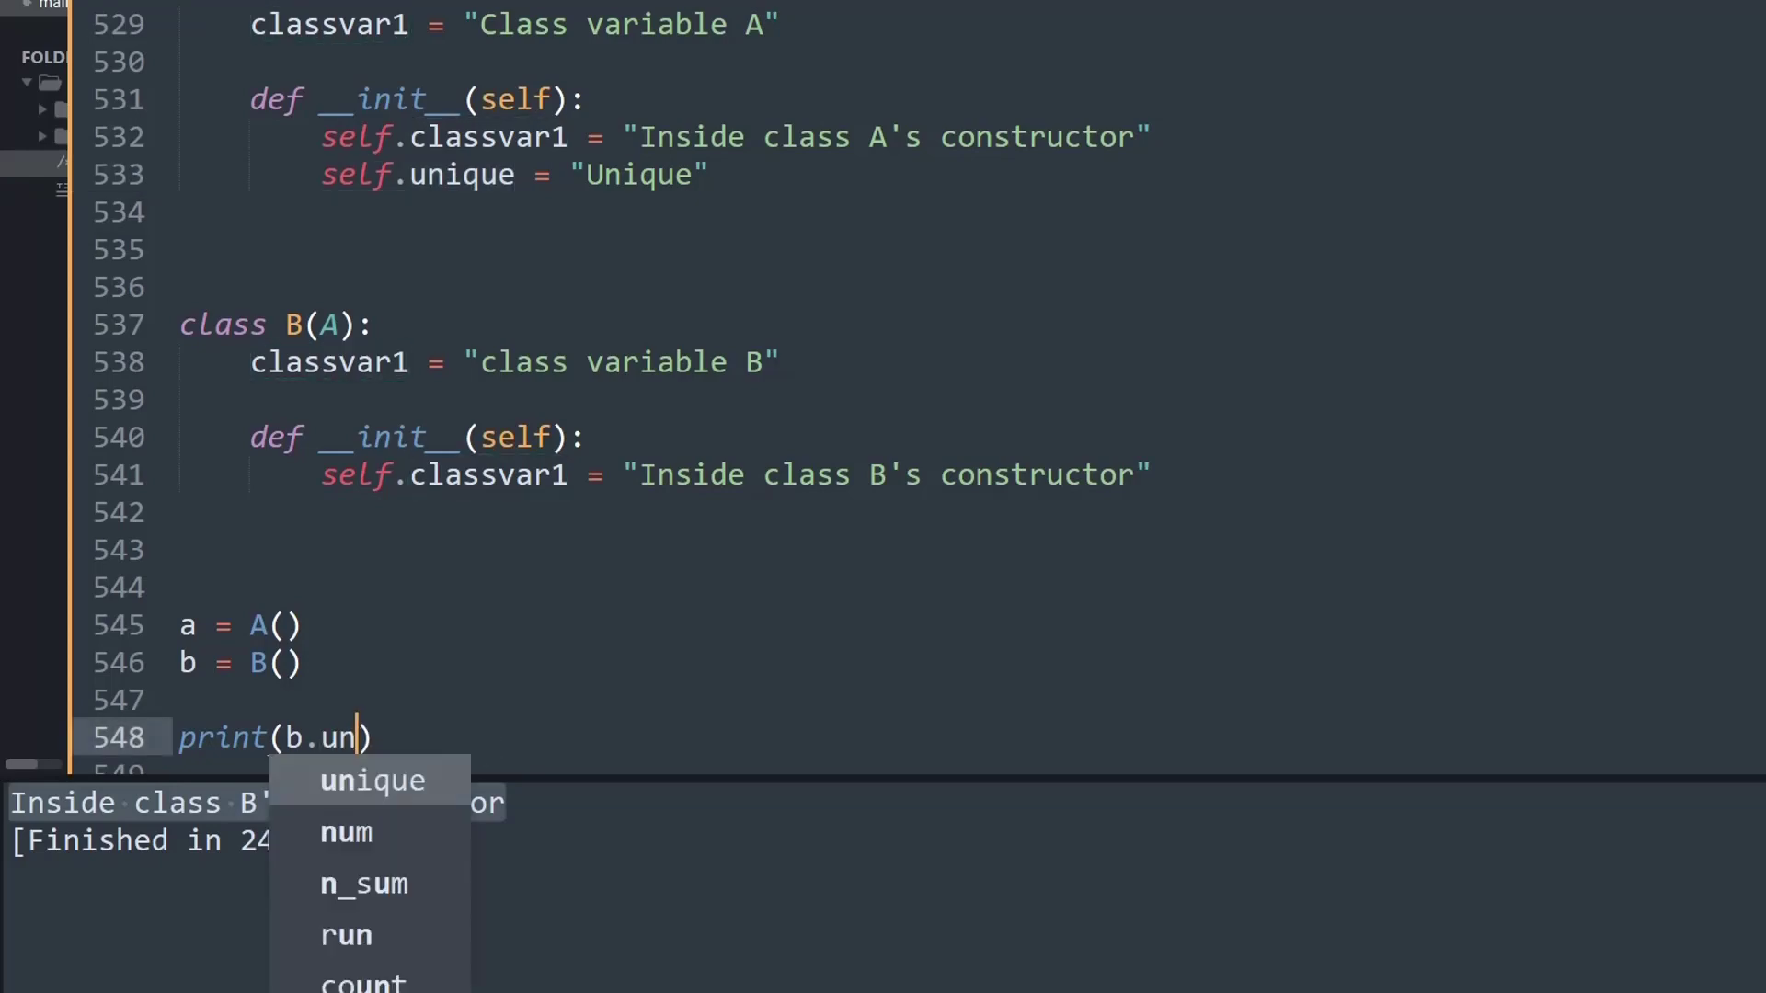
key(Return)
key(ctrl+b)
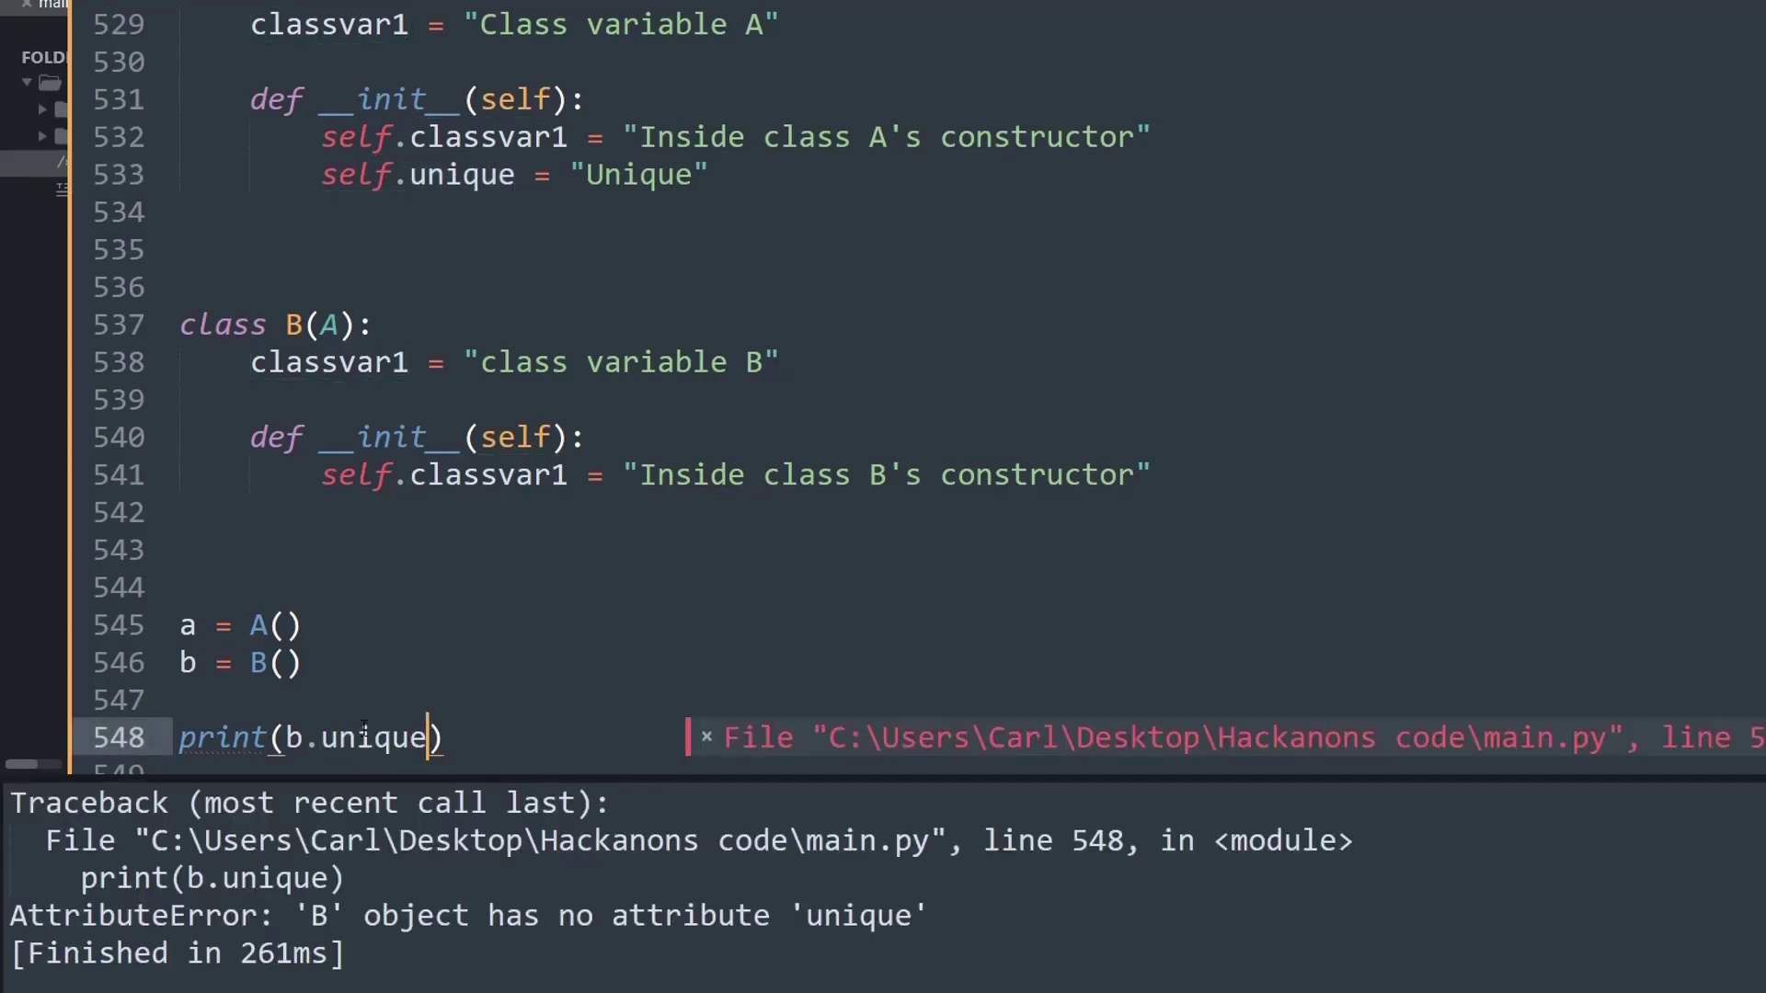
drag(932, 917, 10, 803)
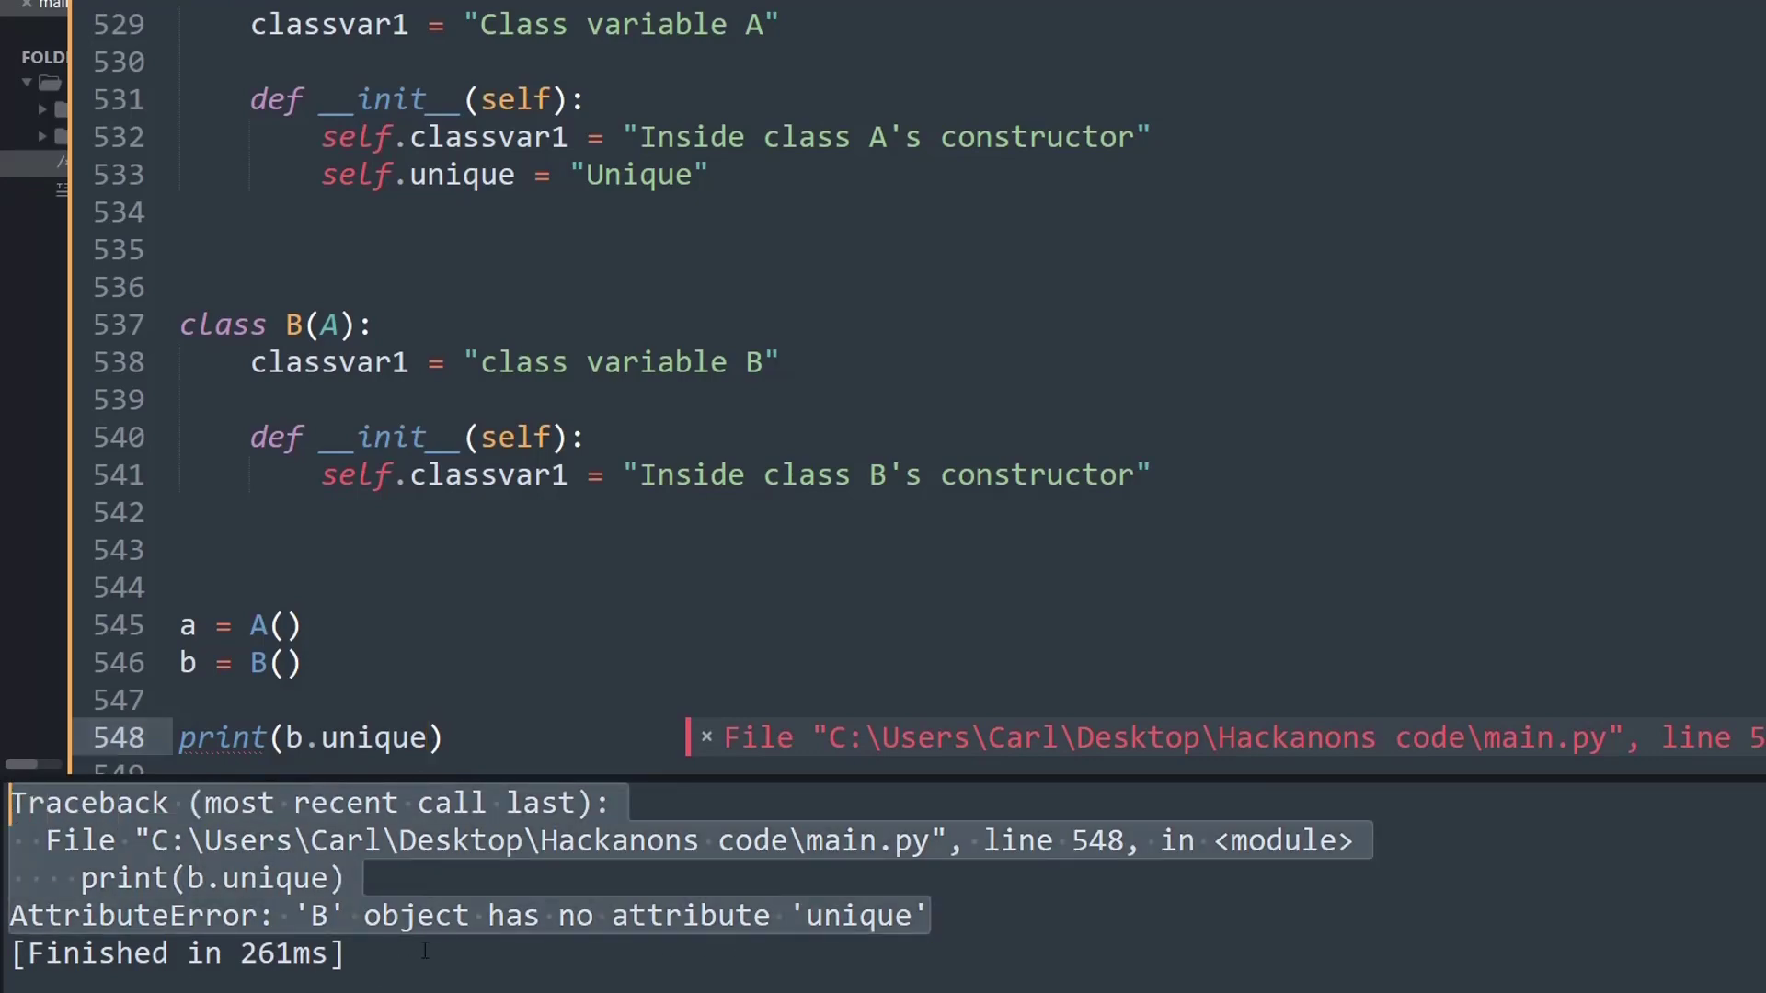
Point out B's (A) parent and move to the end of B's __init__ line
click(875, 903)
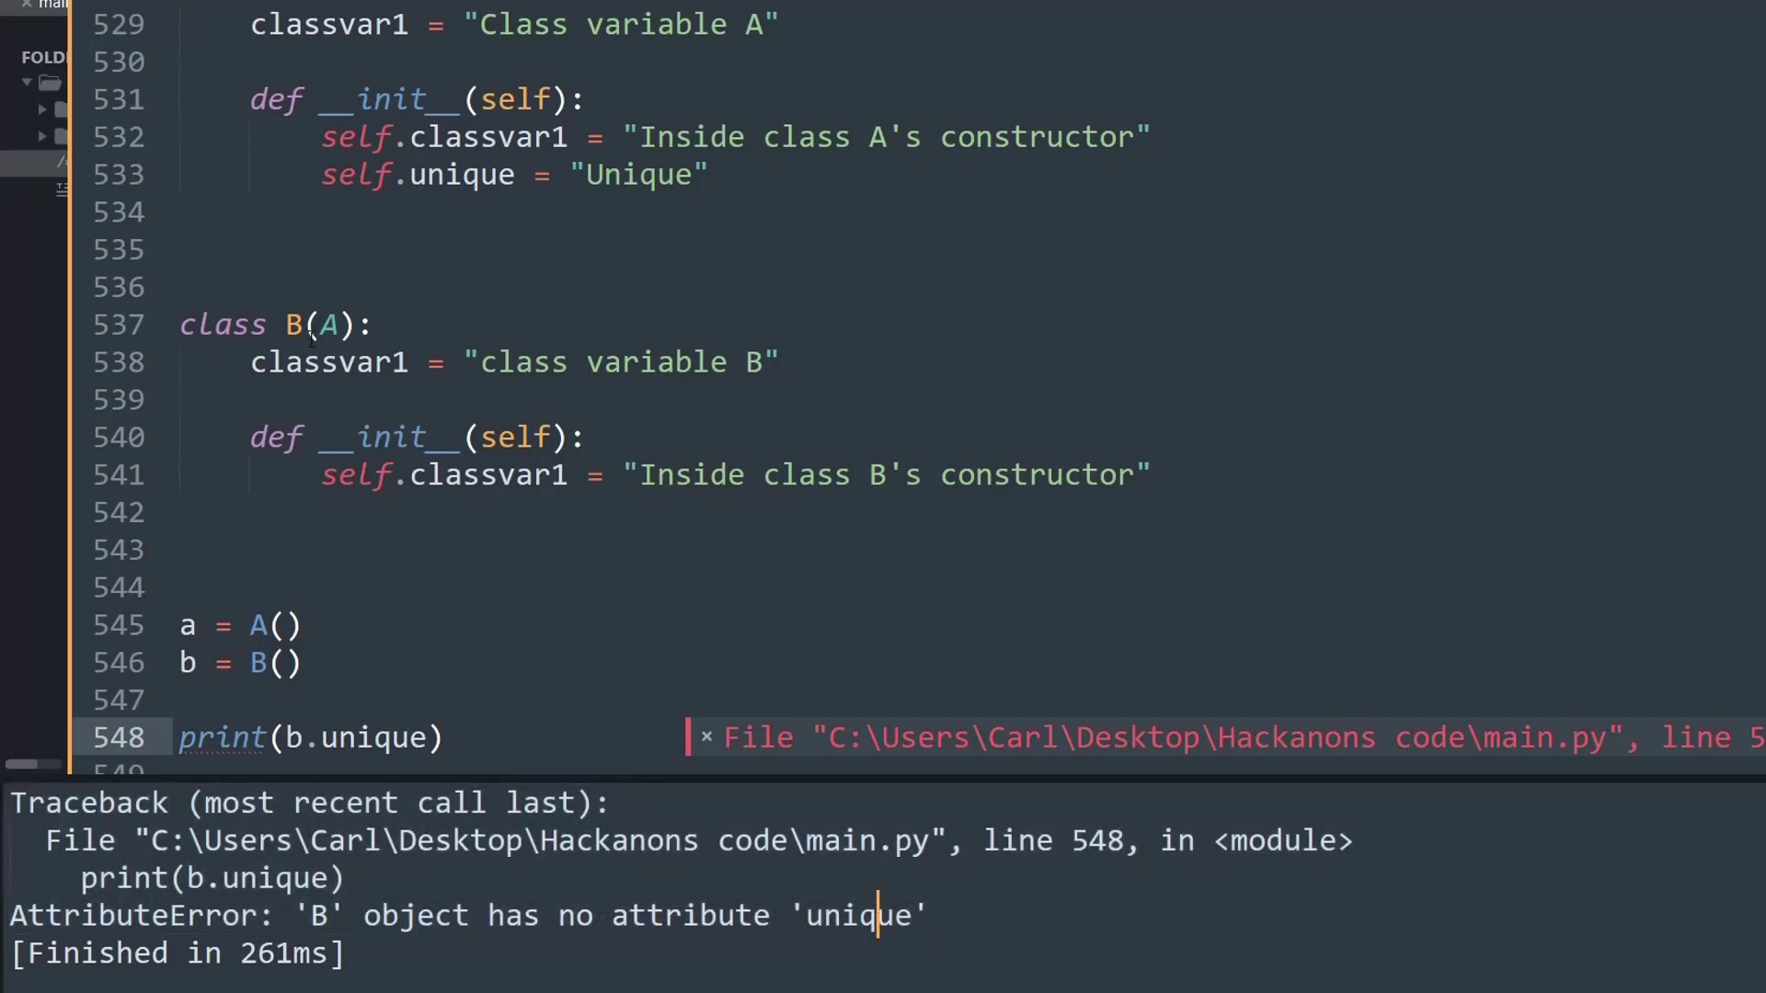
drag(305, 329, 358, 328)
click(611, 443)
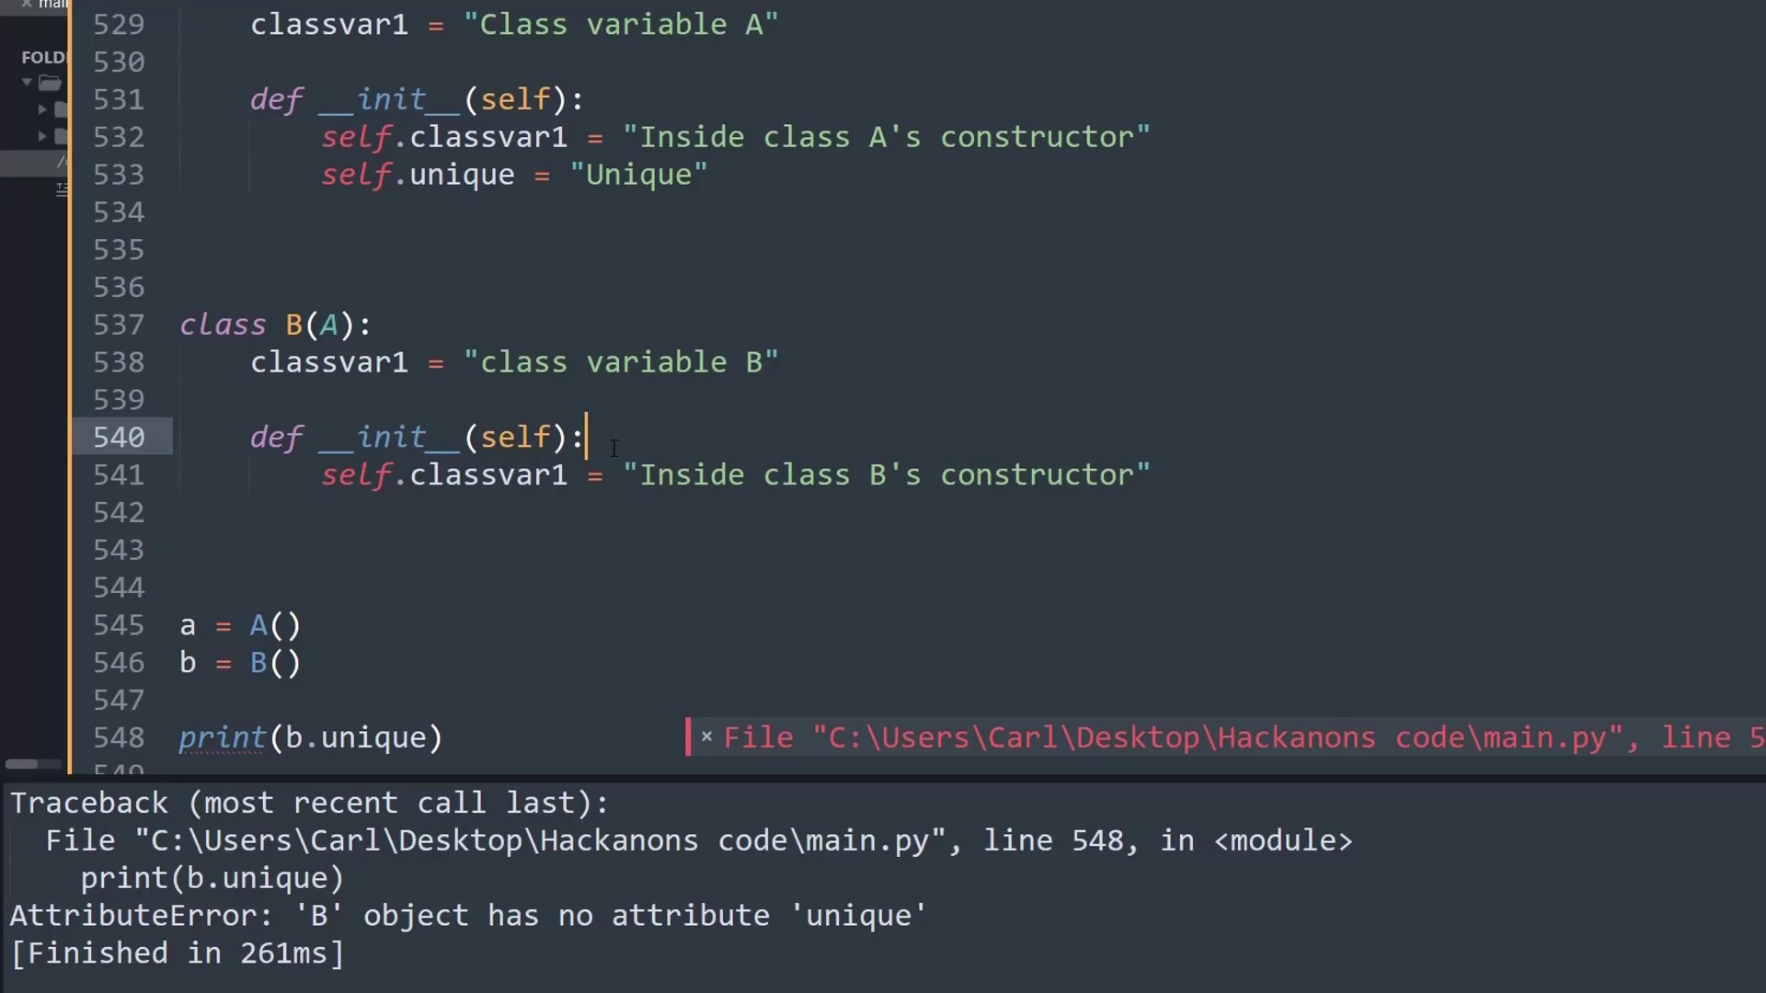
Add super().__init__() as the first line of B's constructor
key(Return)
text(s)
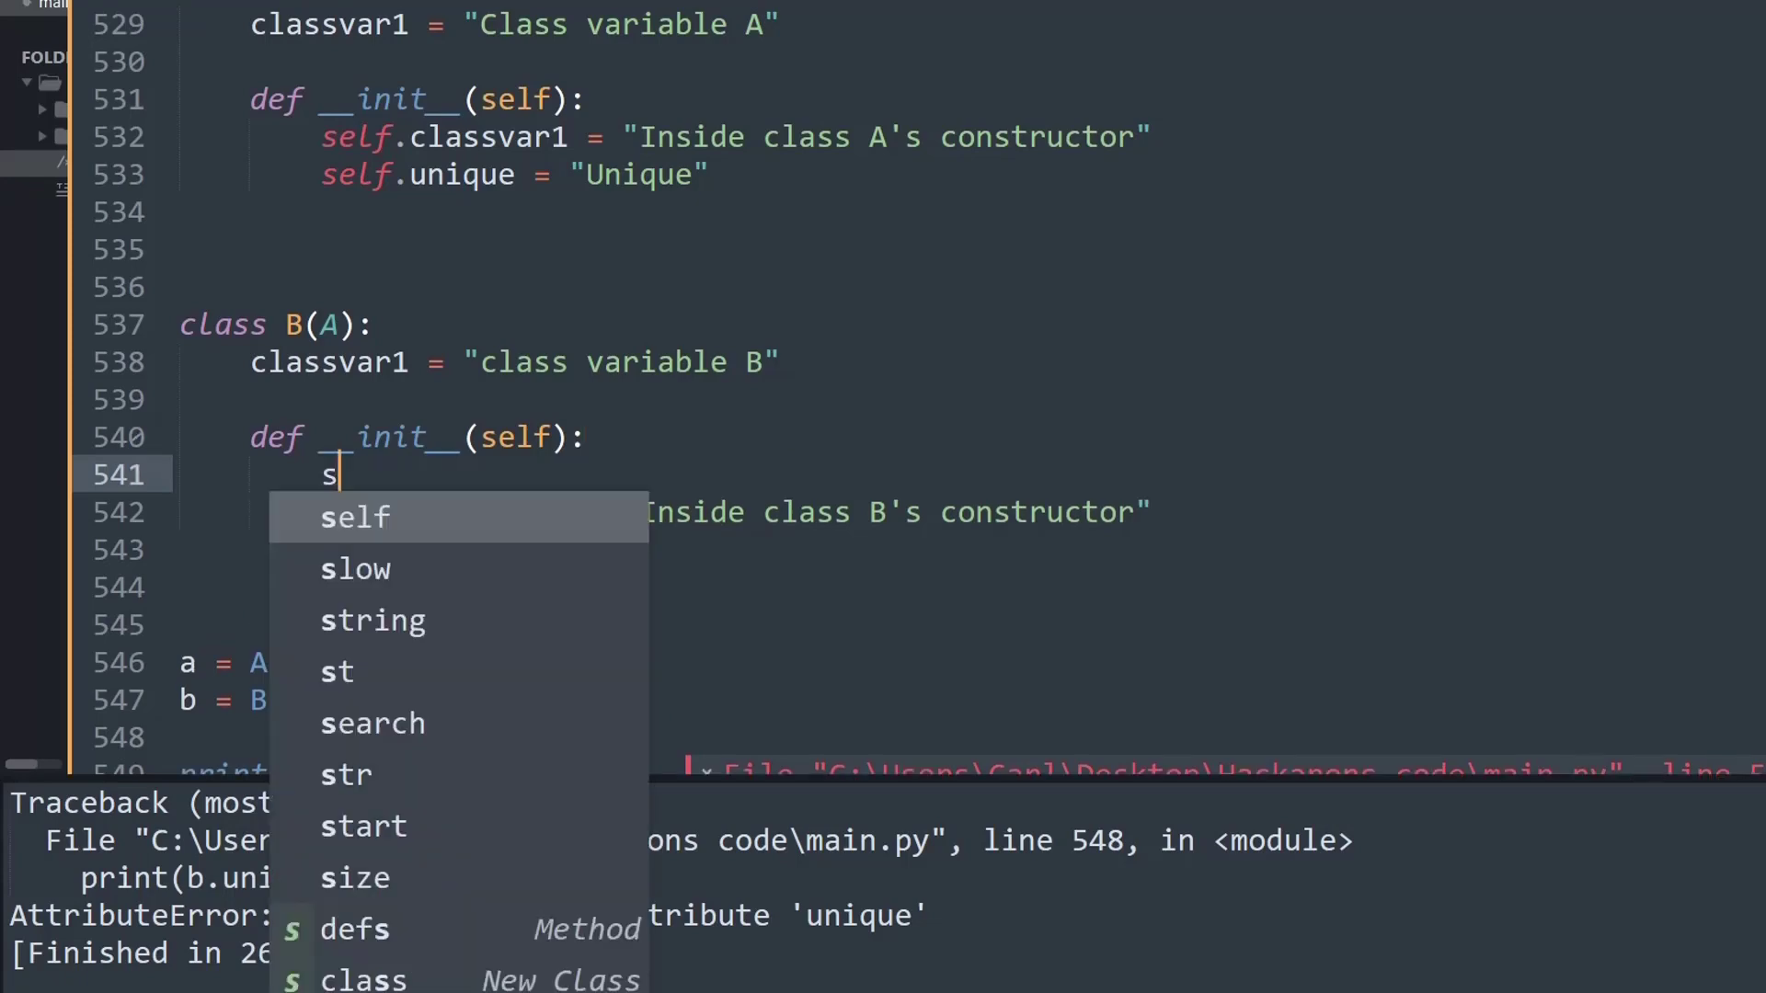
text(uper)
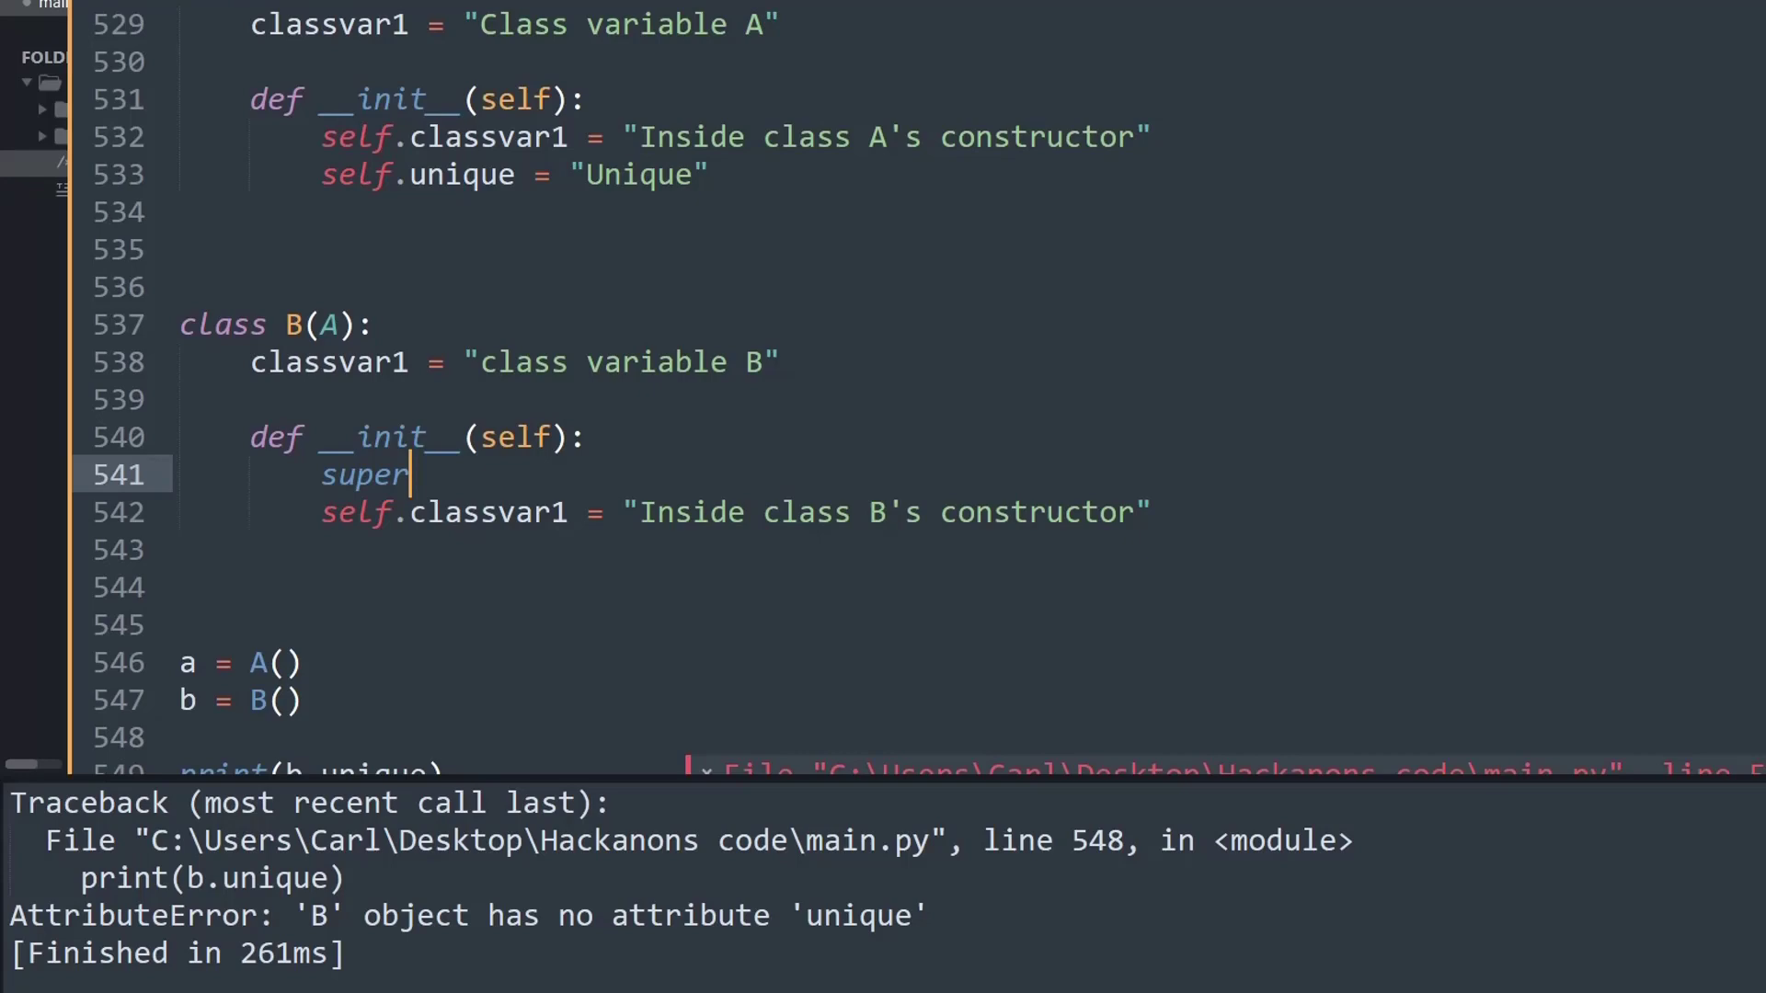
text(())
text(.)
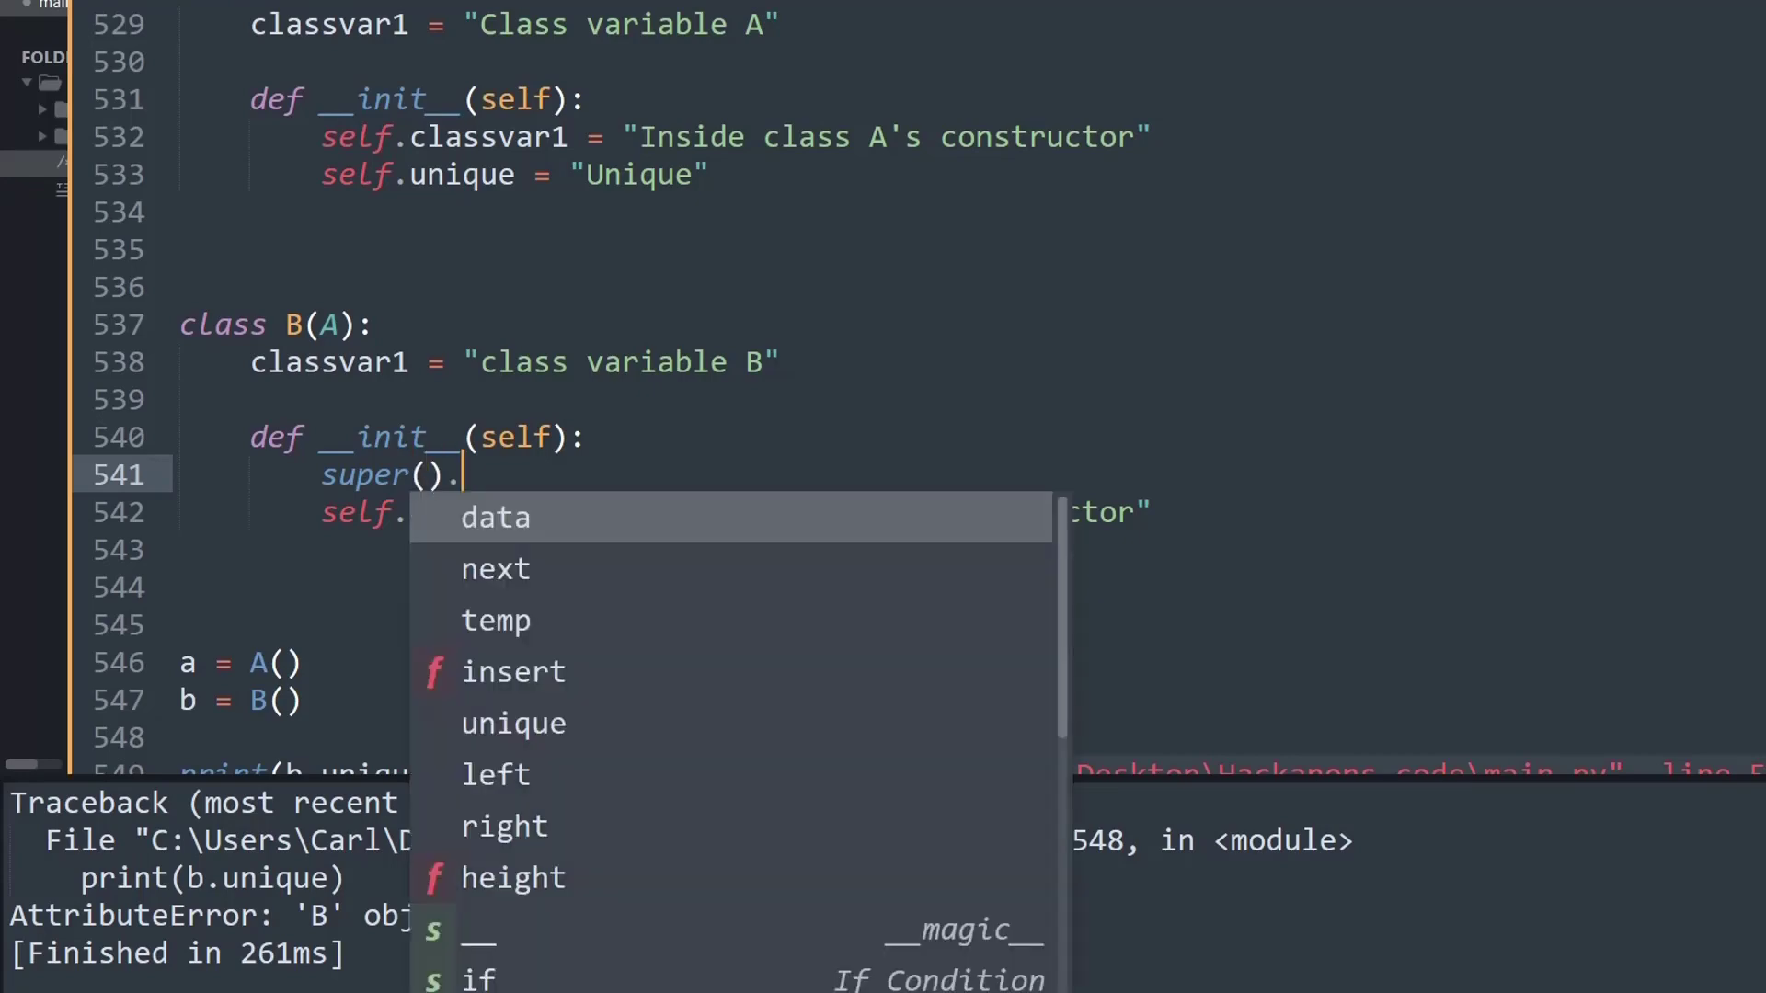
text(__)
key(Down)
key(Return)
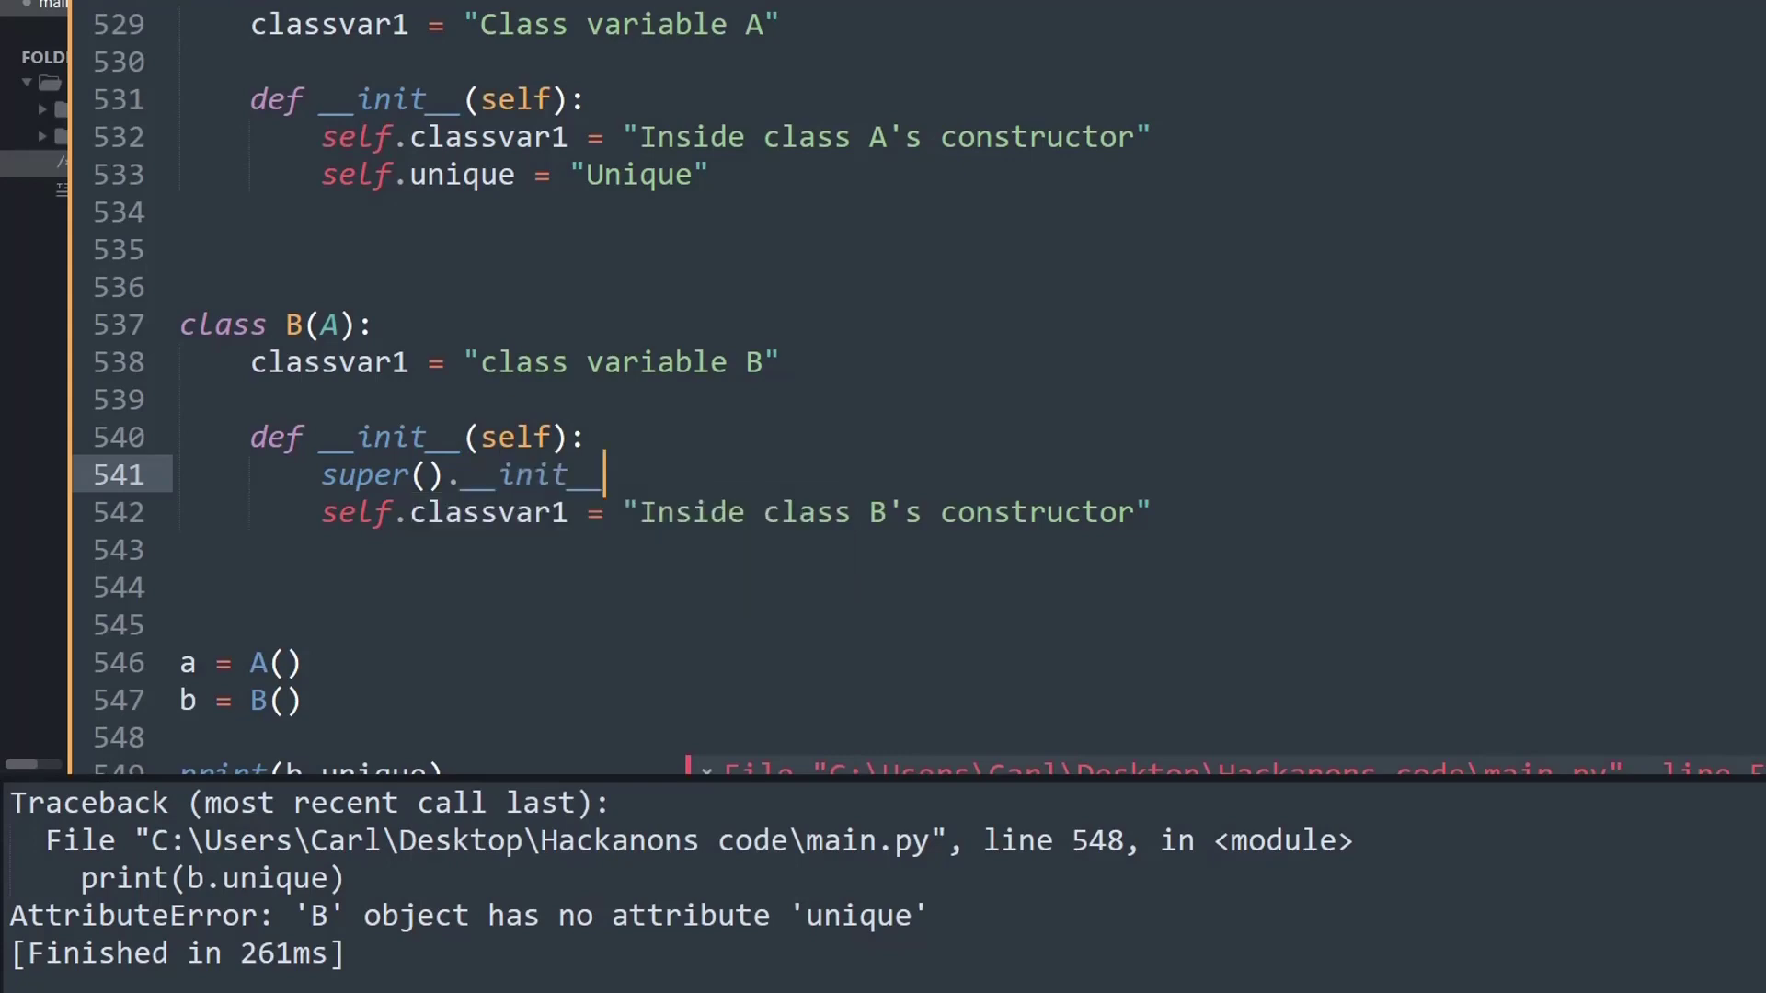
text(()
drag(412, 476, 322, 481)
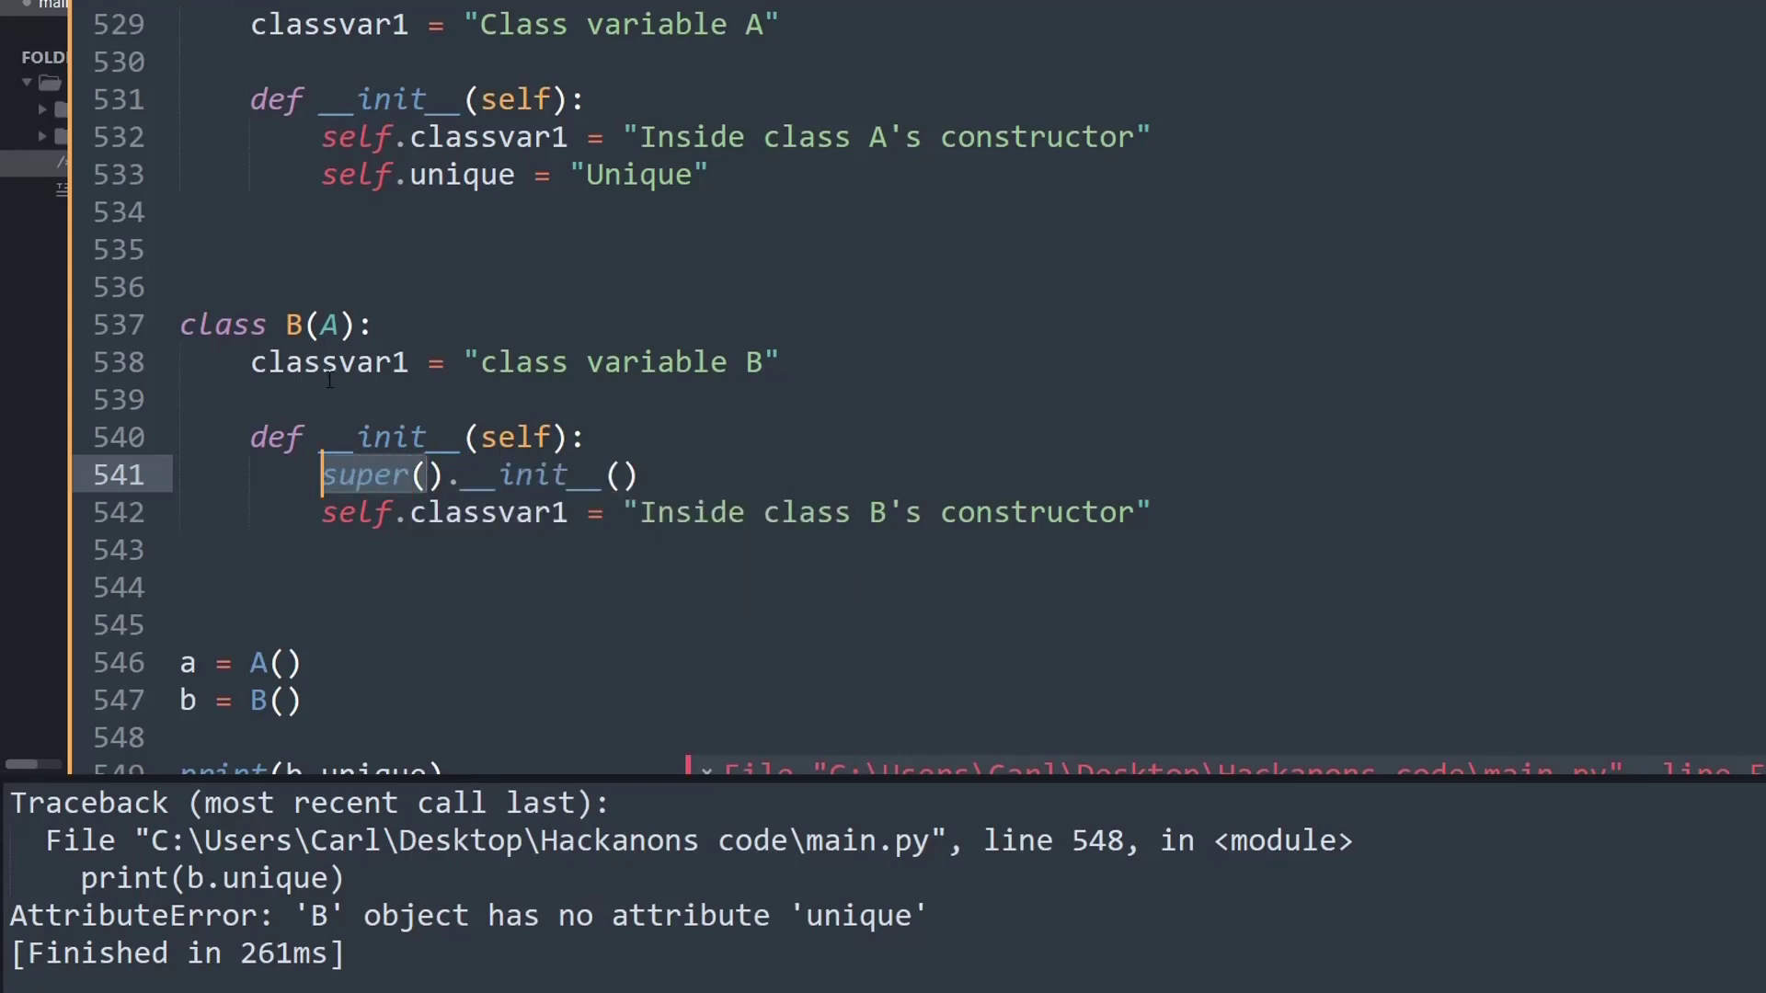
click(305, 324)
click(432, 328)
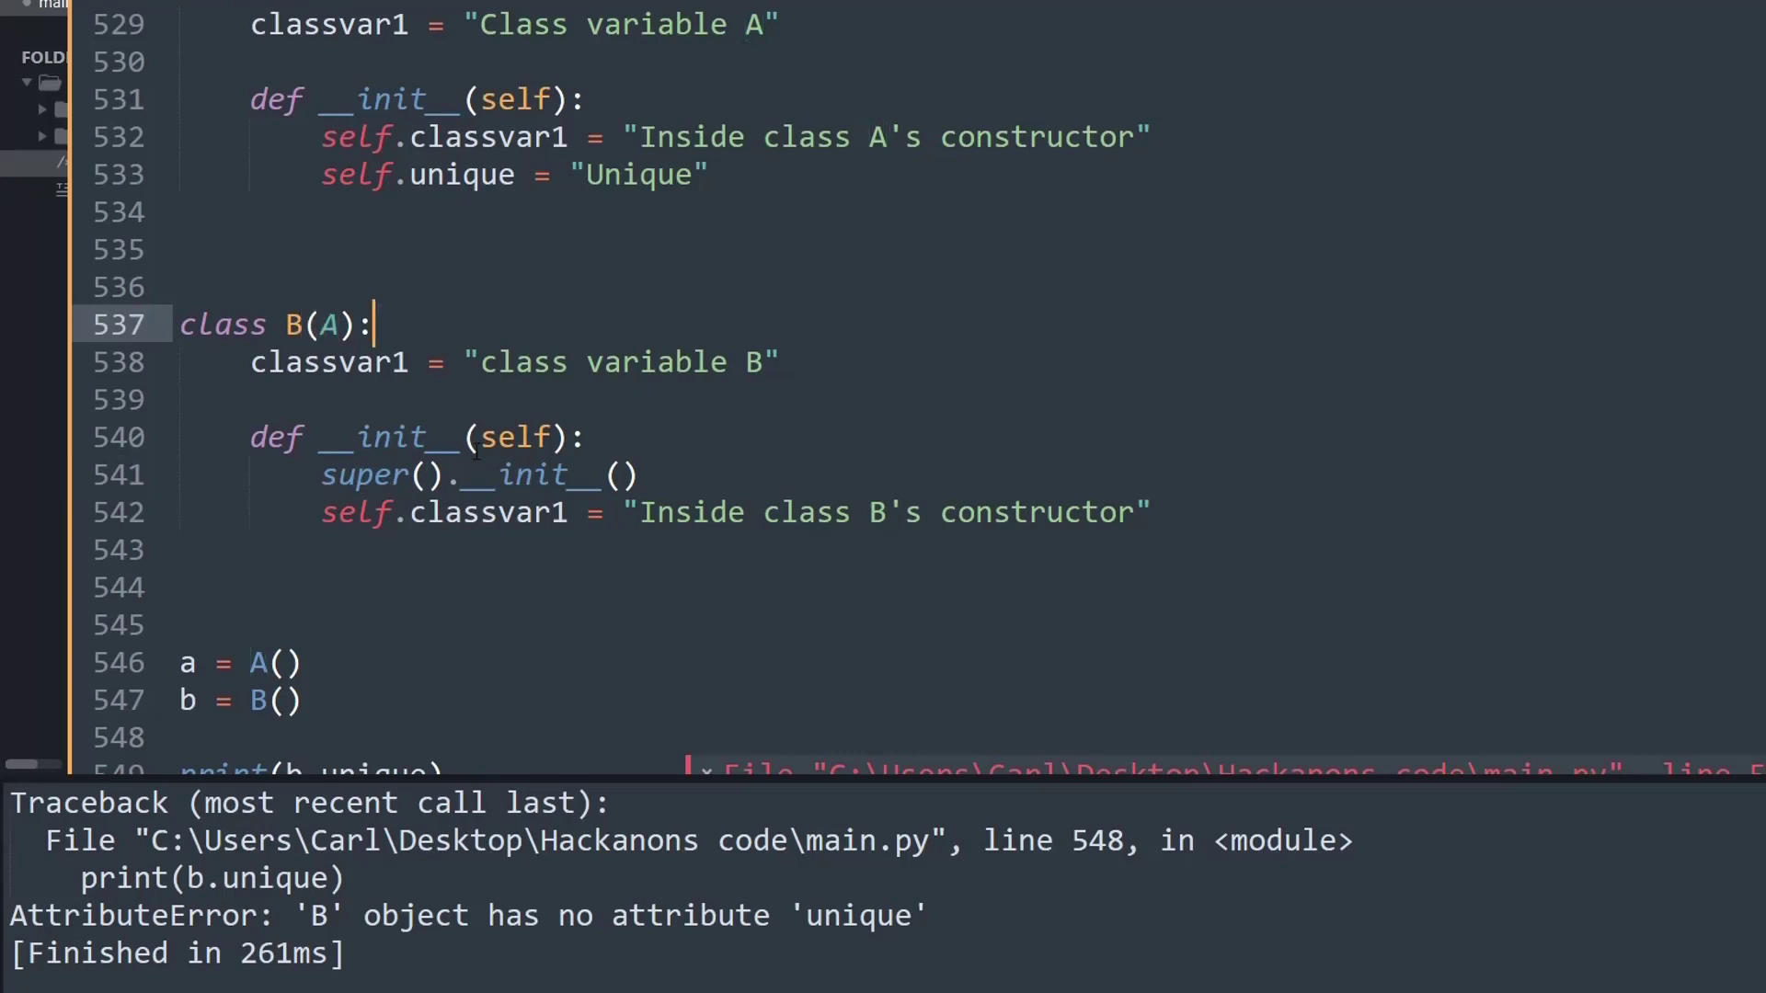
Rebuild and show print(b.unique) now outputs "Unique"
key(ctrl+b)
scroll(512, 607, down, 1)
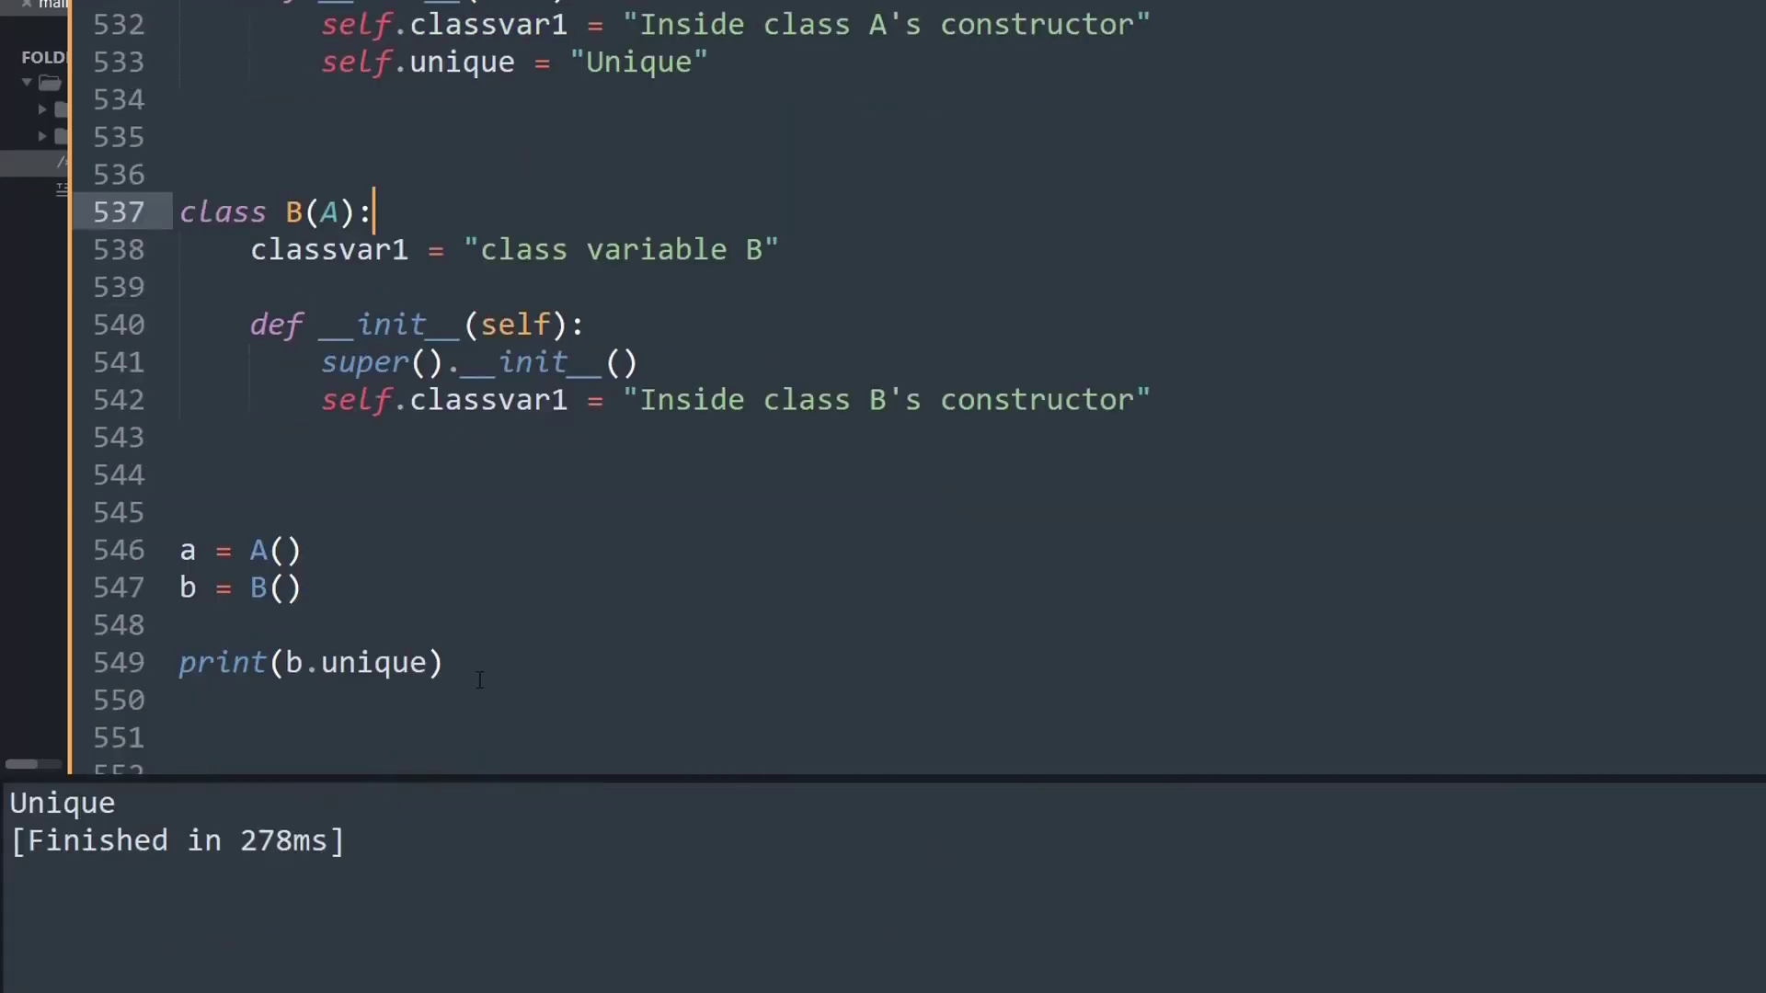
click(357, 663)
drag(356, 663, 179, 663)
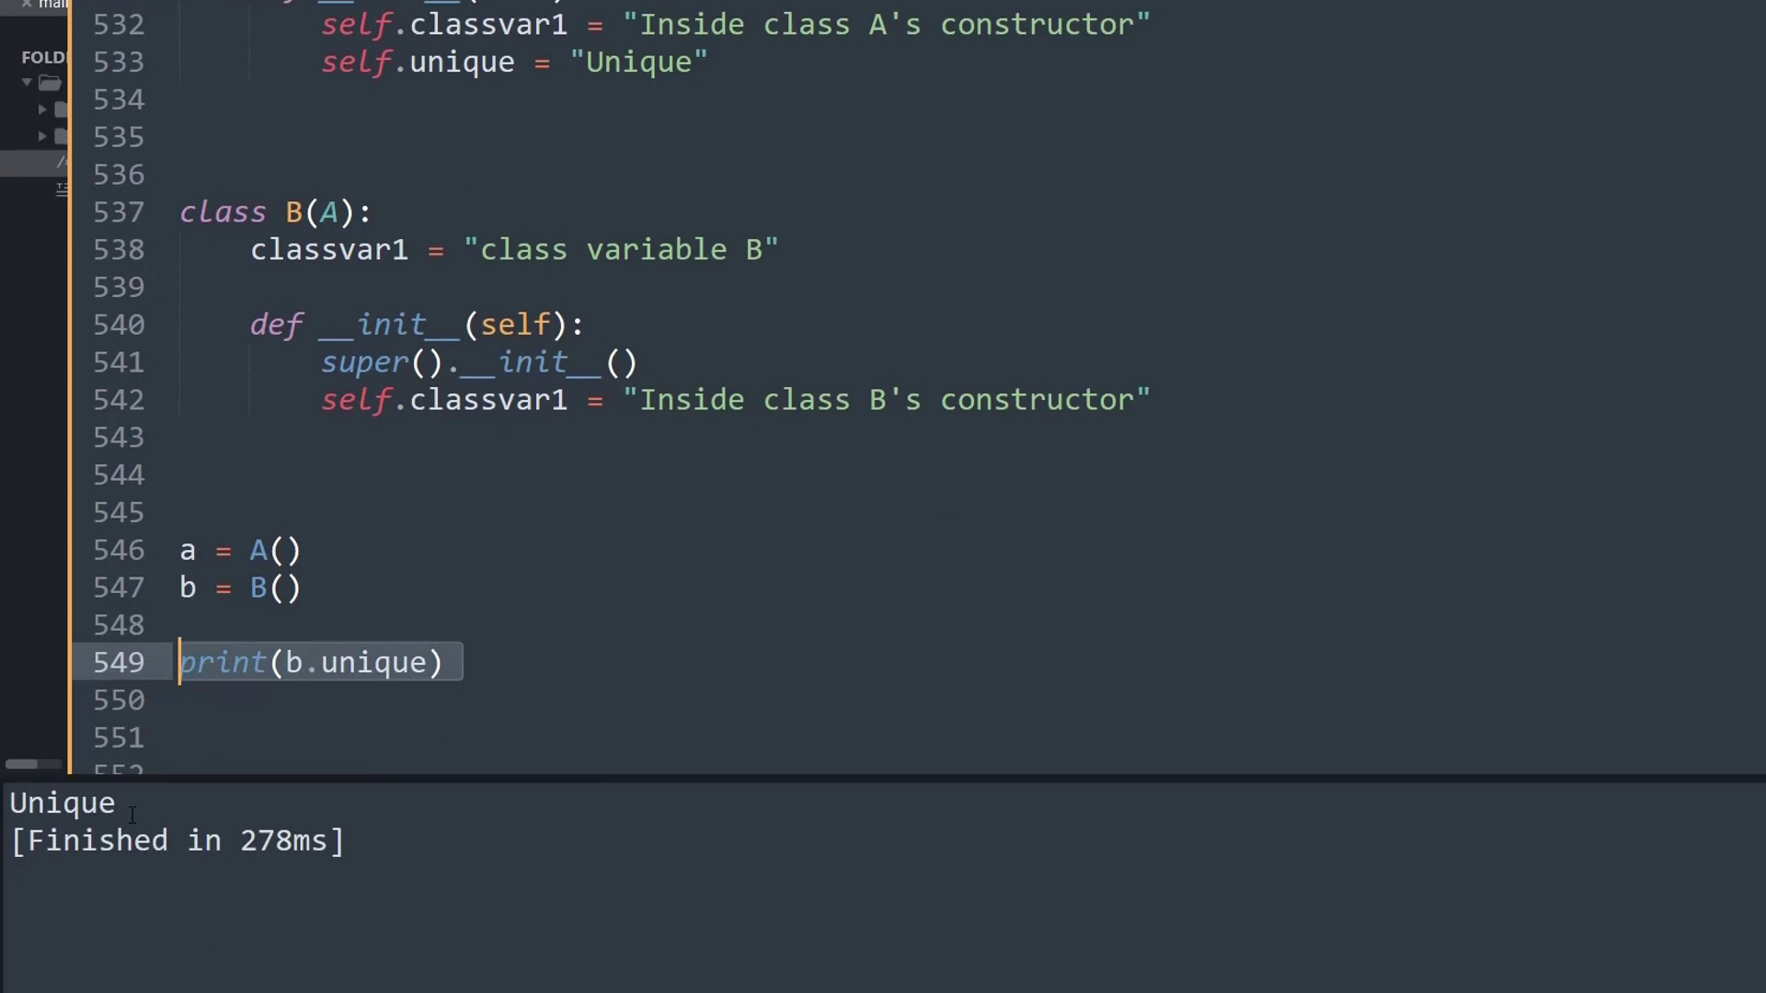
drag(117, 803, 12, 804)
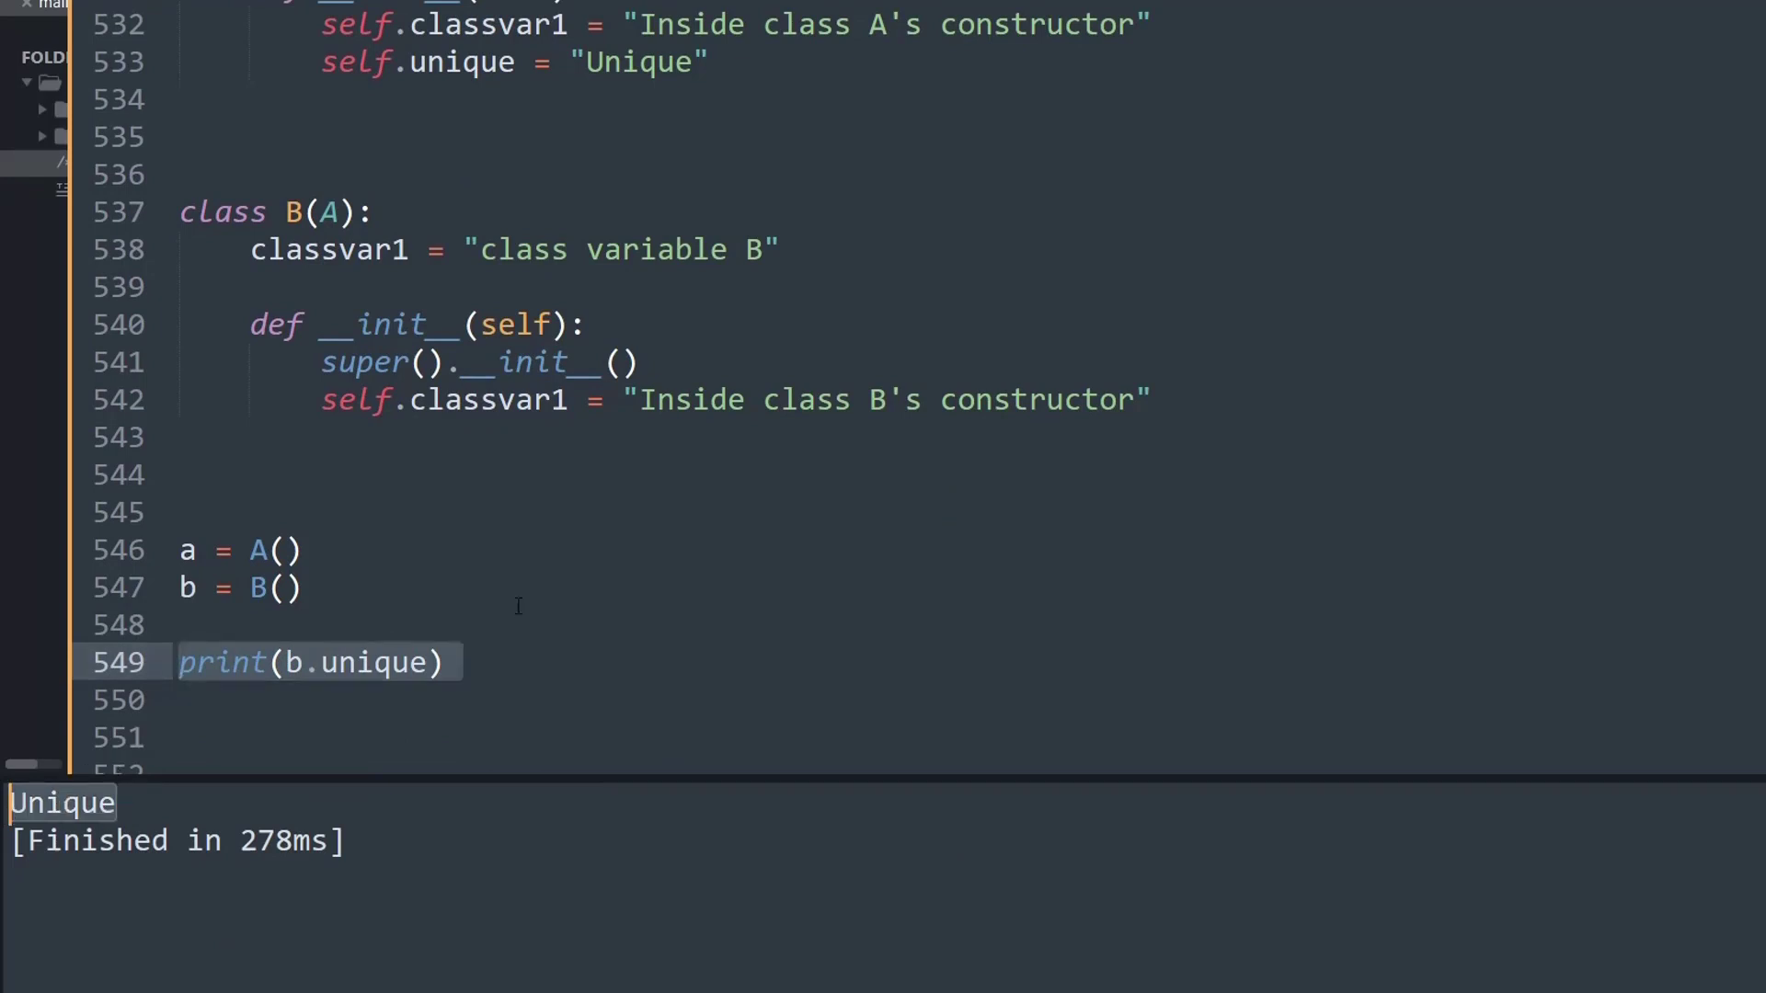
scroll(642, 348, up, 1)
Change A's unique value to "mysafeworld" and rebuild to see it printed
double_click(647, 180)
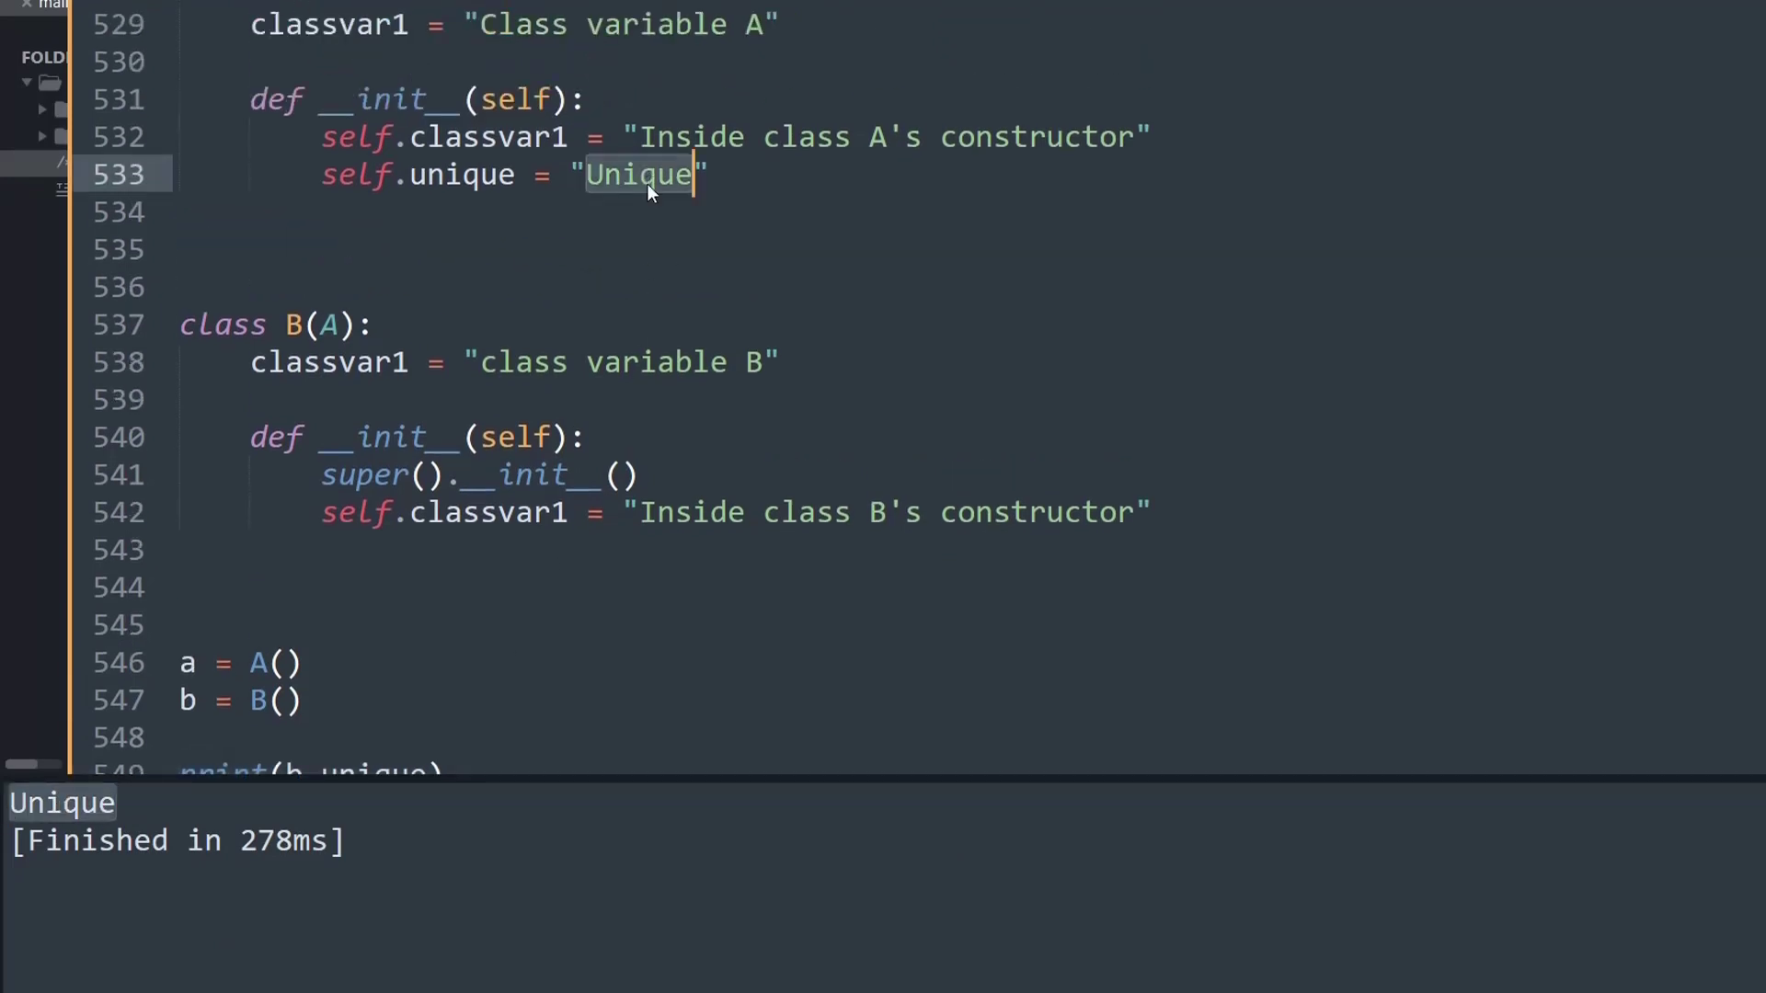
text(mys)
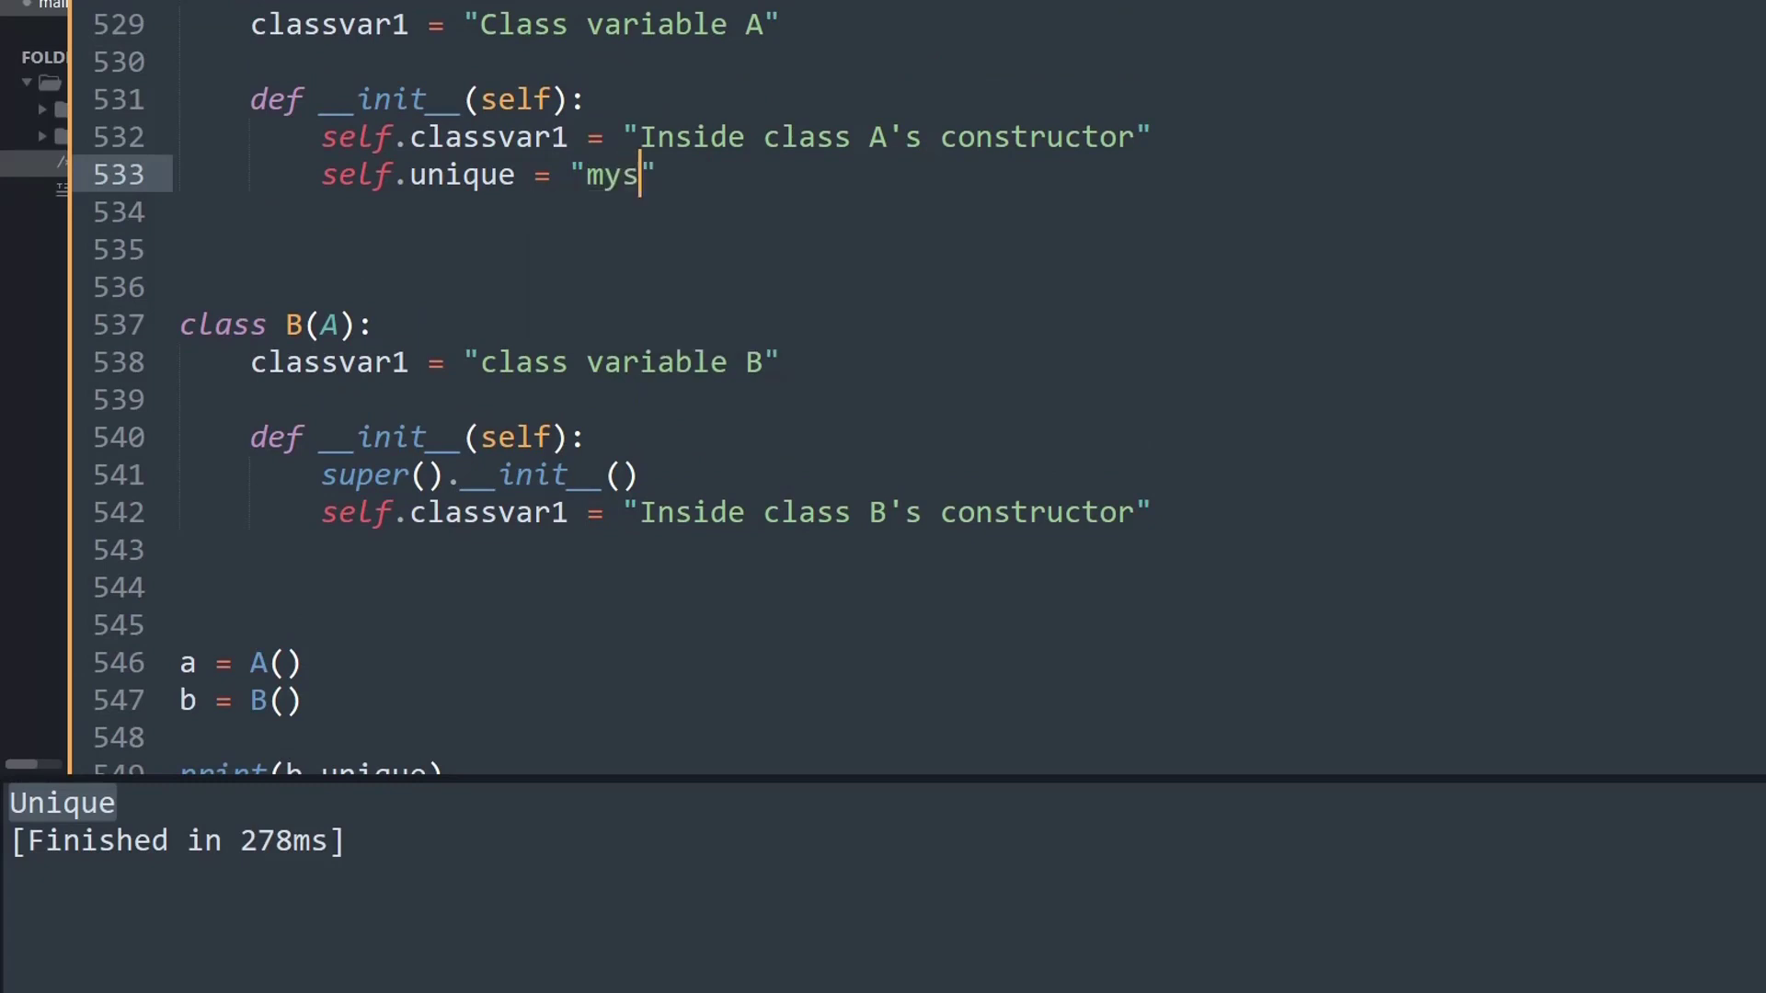
text(afeworld)
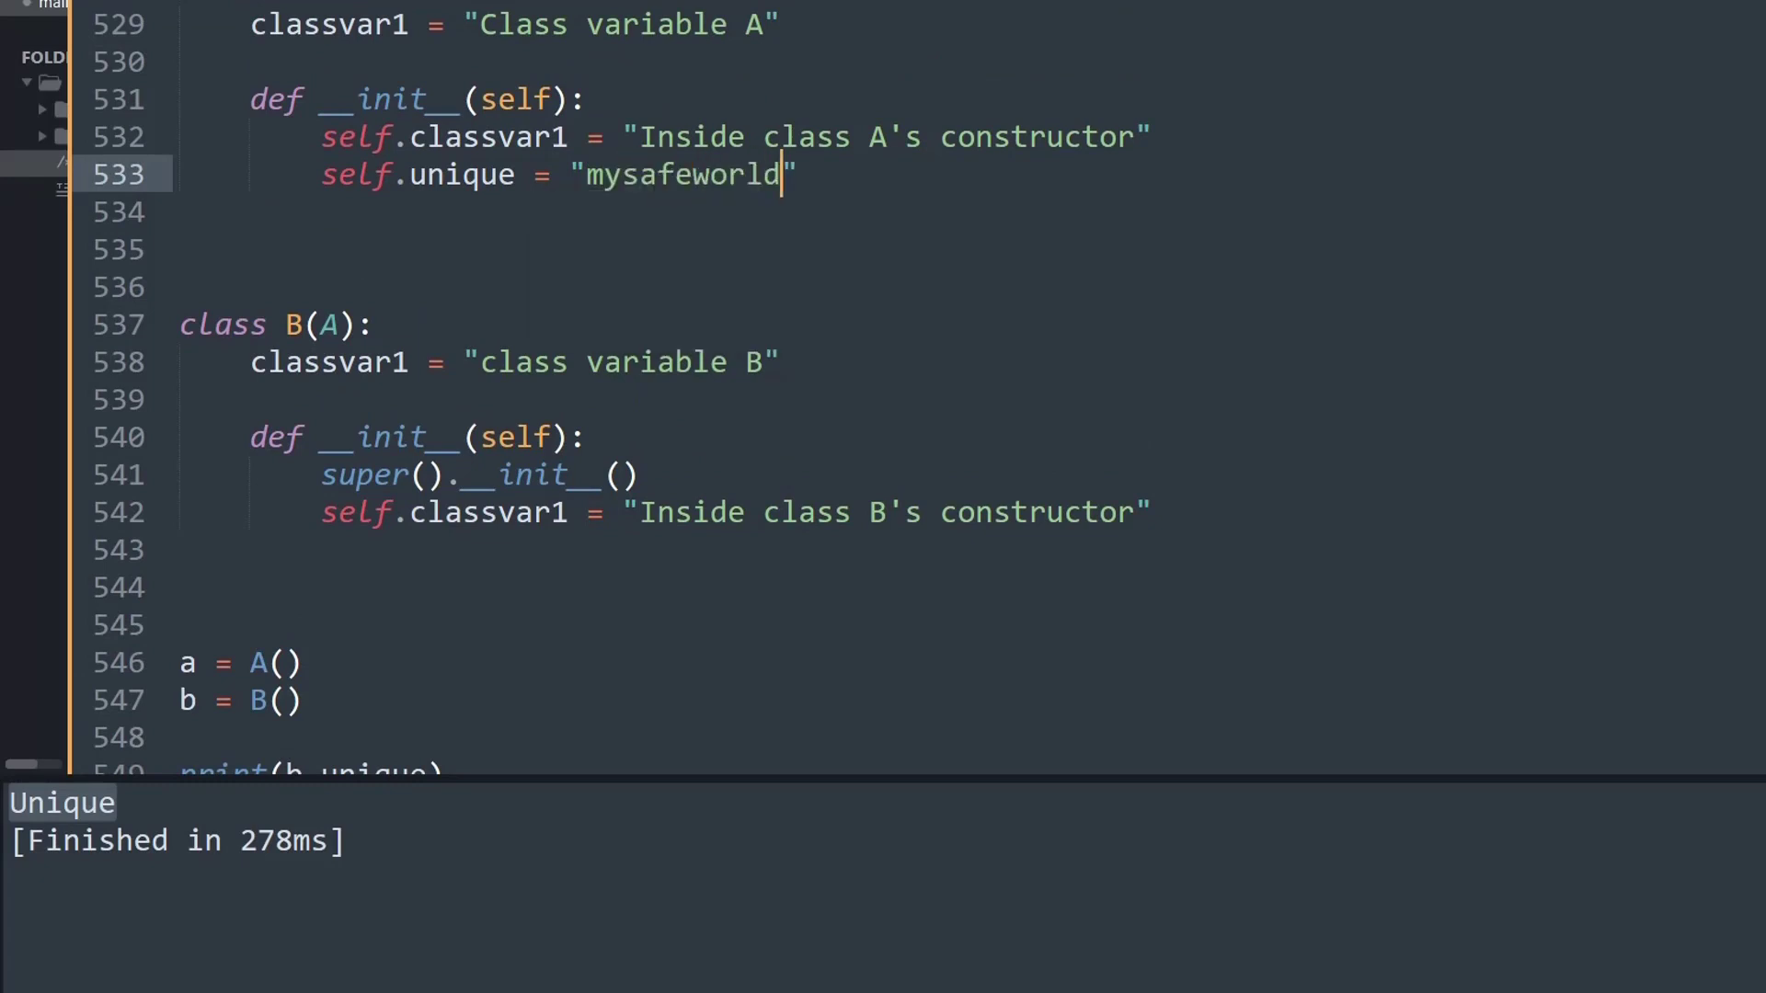
key(ctrl+b)
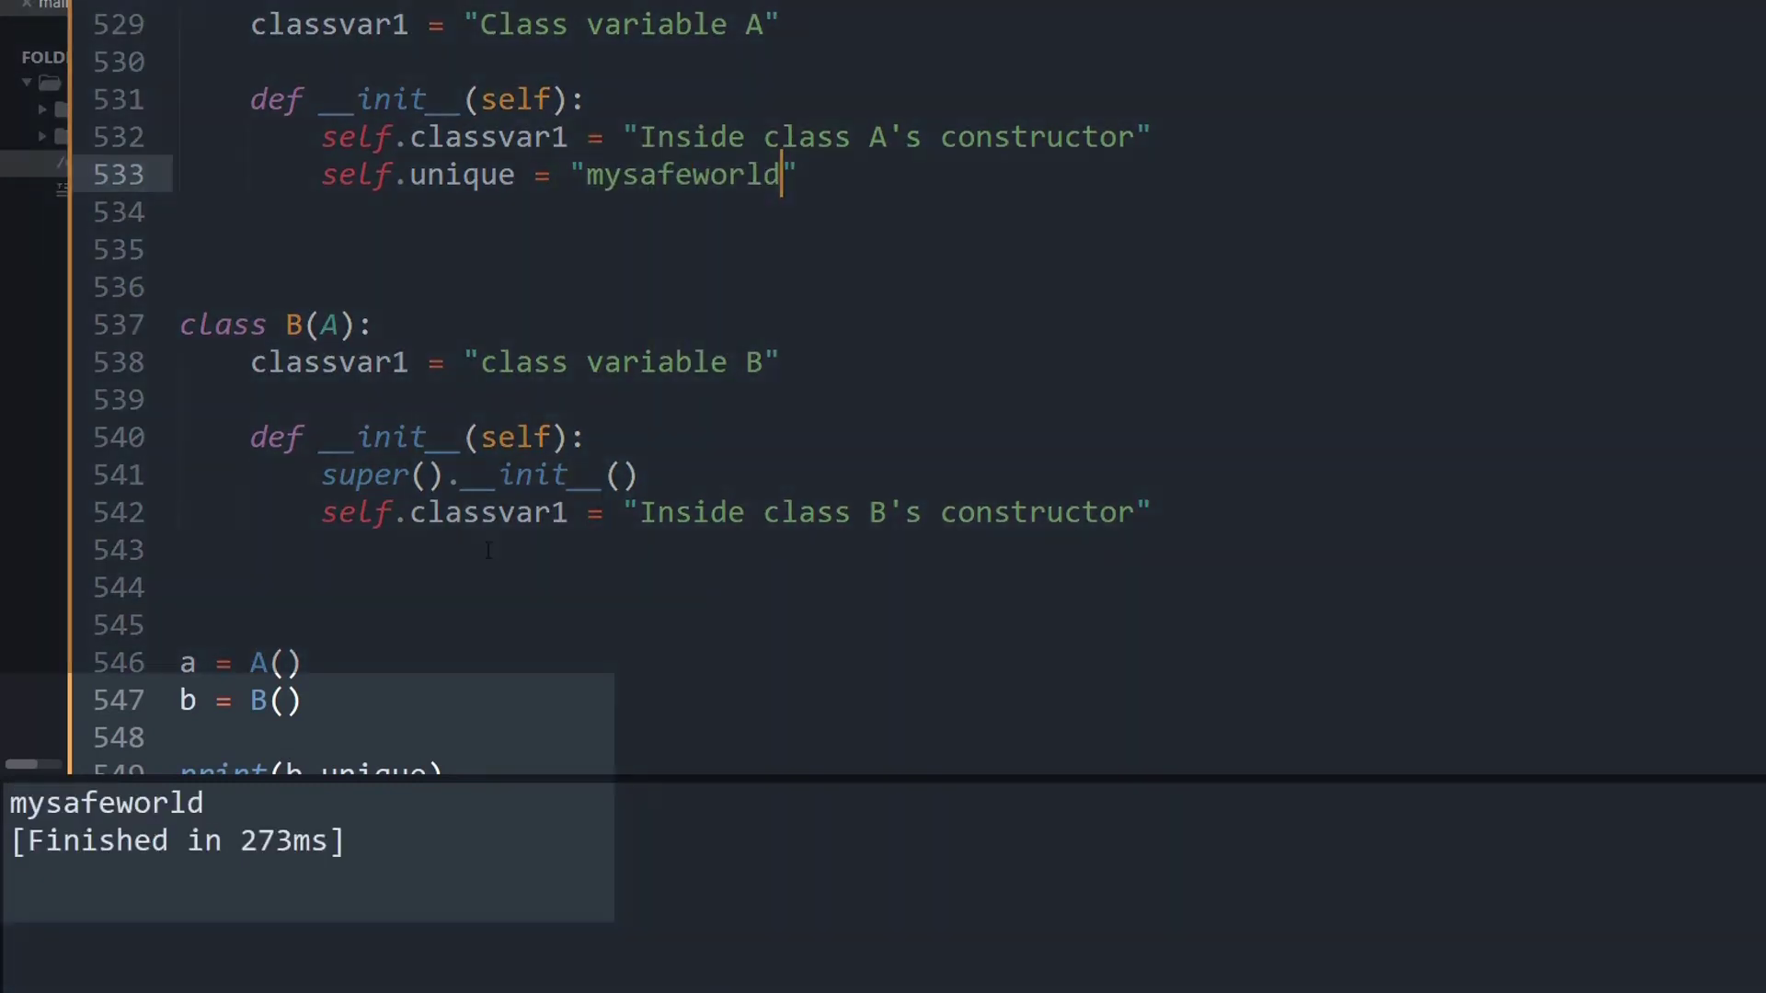
scroll(291, 755, down, 2)
drag(204, 803, 11, 803)
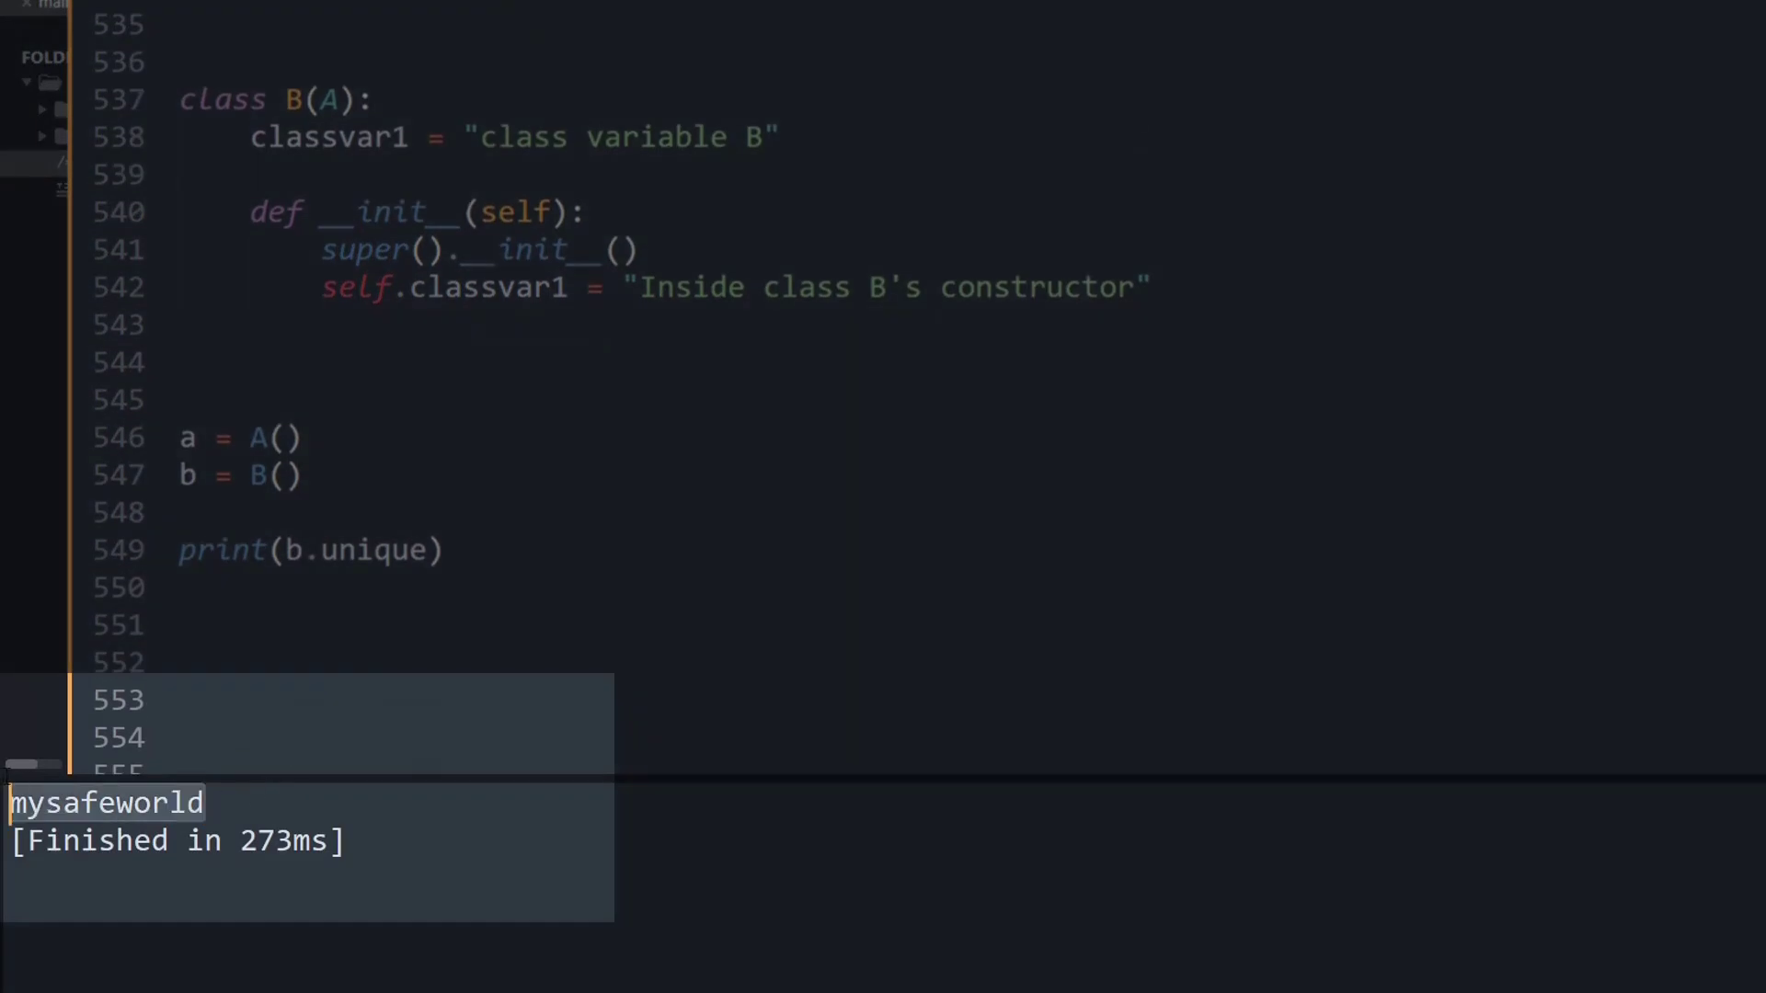
scroll(64, 767, up, 2)
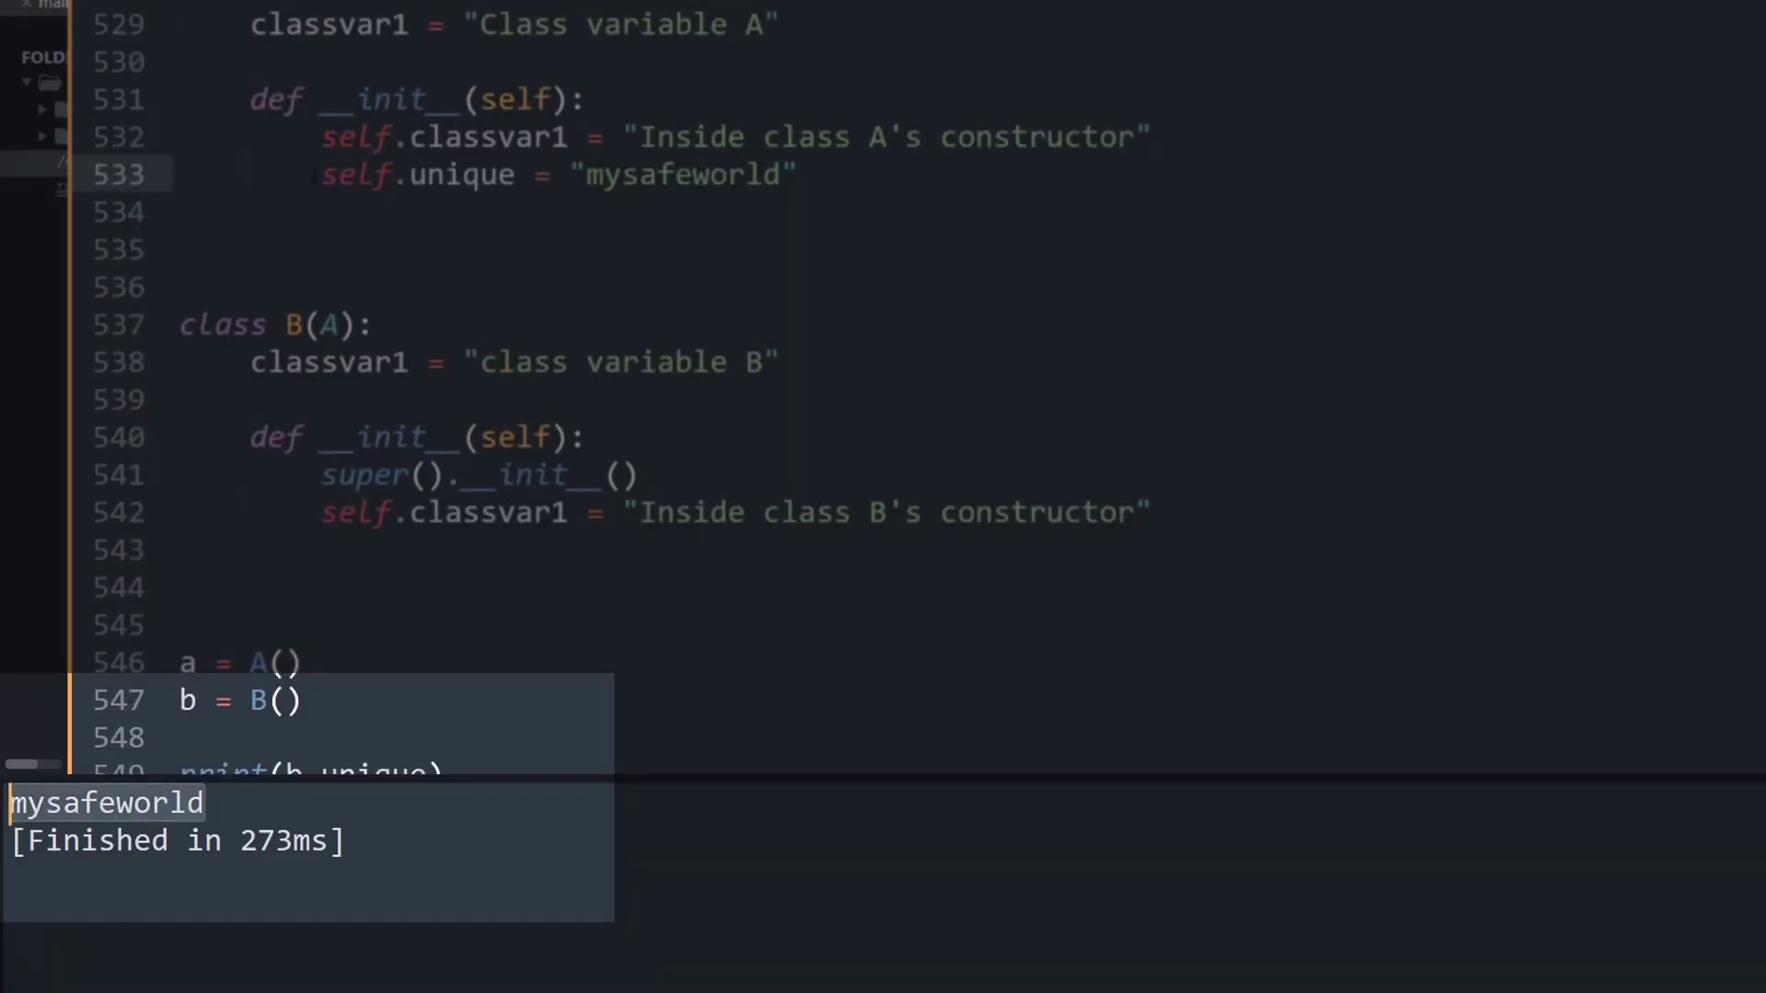
Highlight A's self.unique line and B's super().__init__() call to relate them
drag(539, 160, 802, 174)
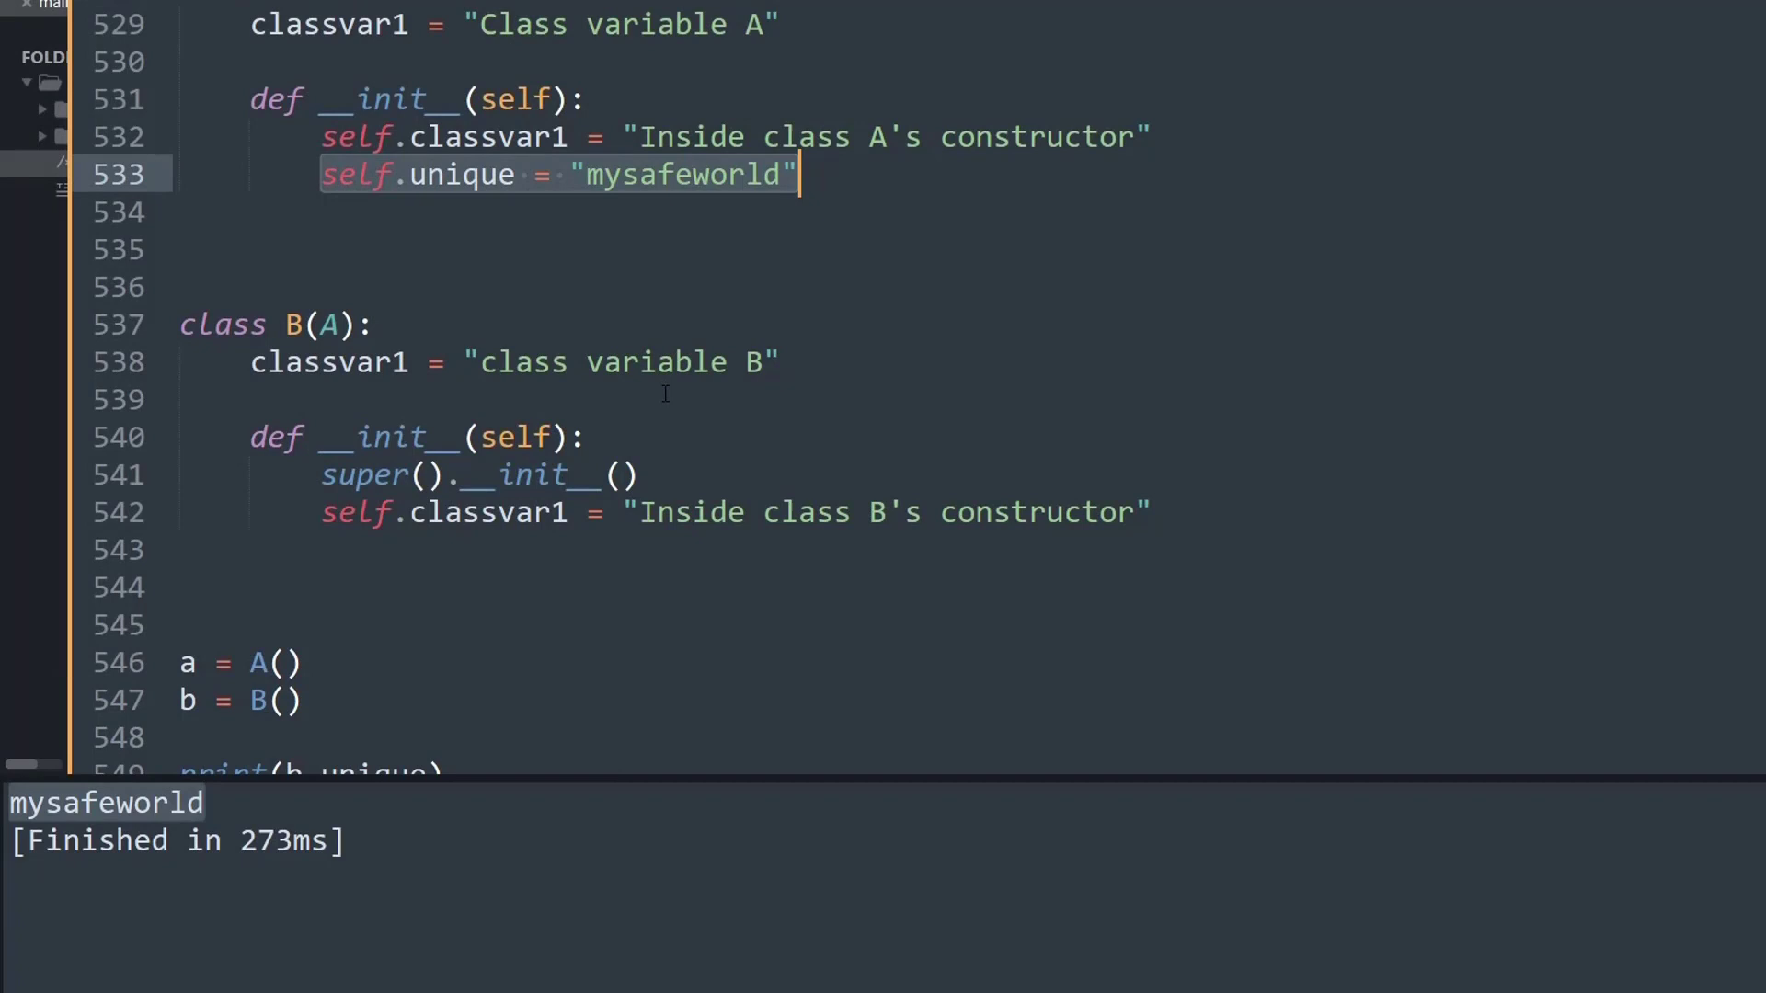
mouse_move(641, 475)
mouse_down()
mouse_move(323, 513)
mouse_move(641, 475)
mouse_move(307, 476)
mouse_move(323, 474)
mouse_up()
click(679, 475)
Review B's constructor assignment of self.classvar1 and run main.py with the build command
click(505, 437)
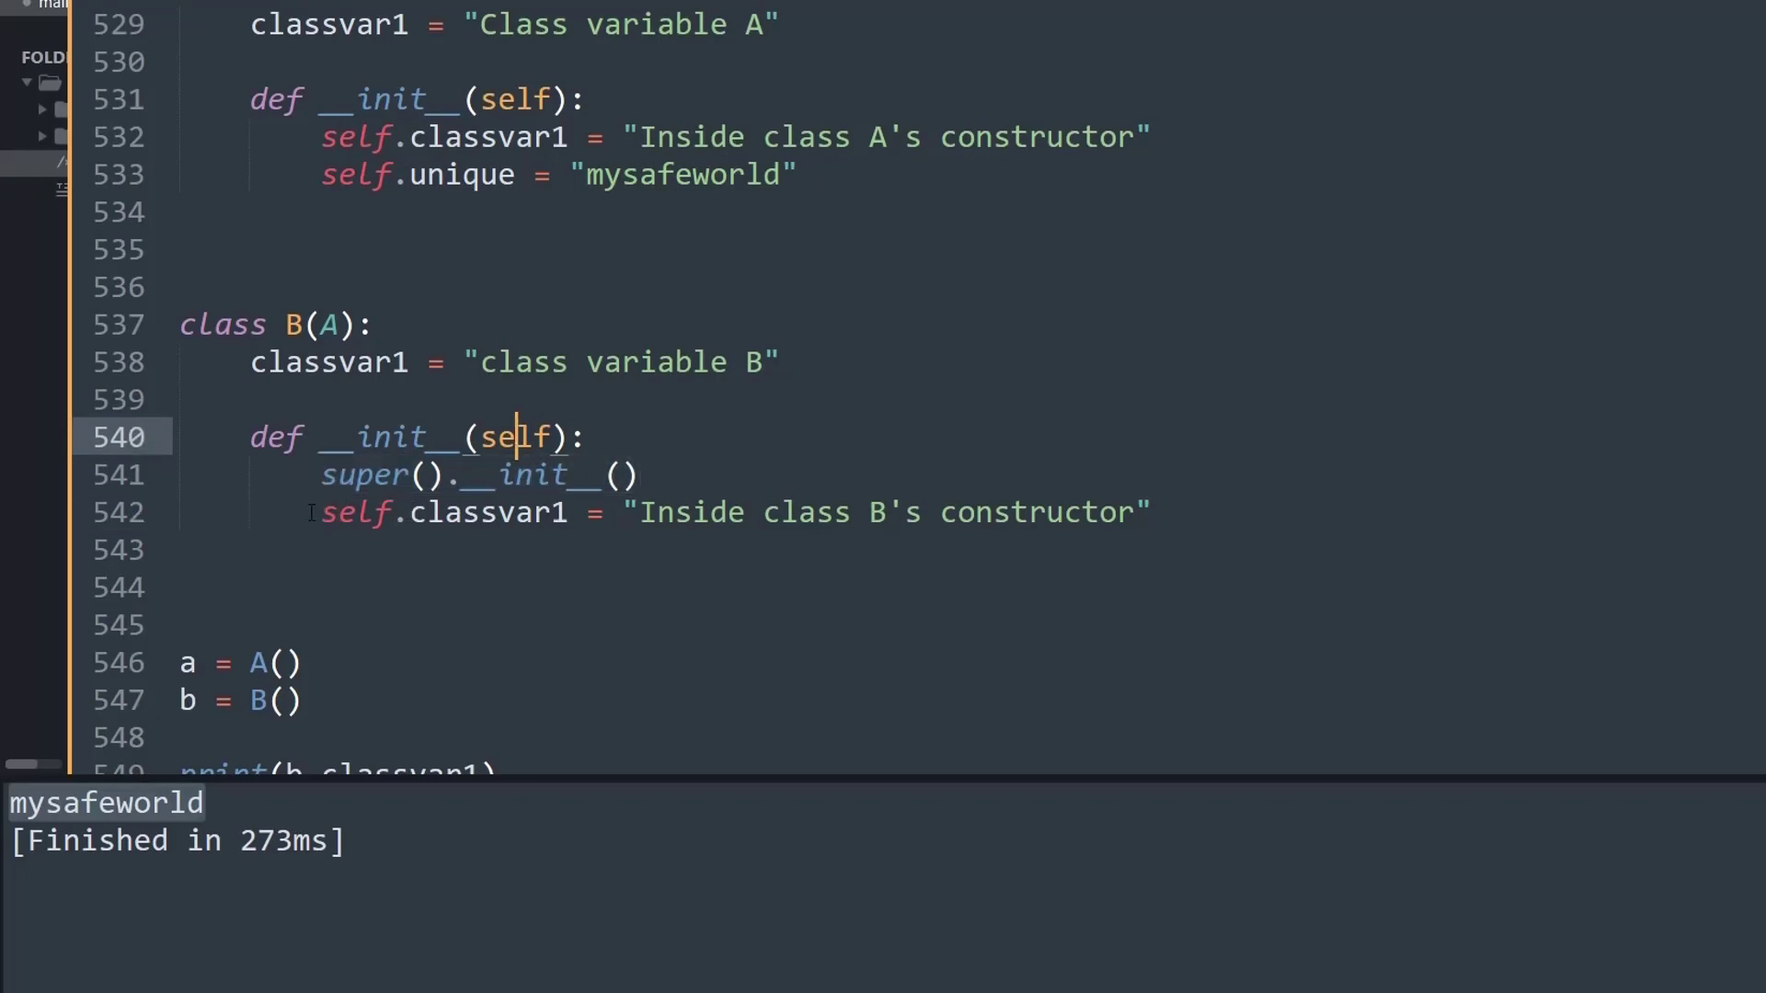
click(376, 514)
drag(399, 526, 582, 531)
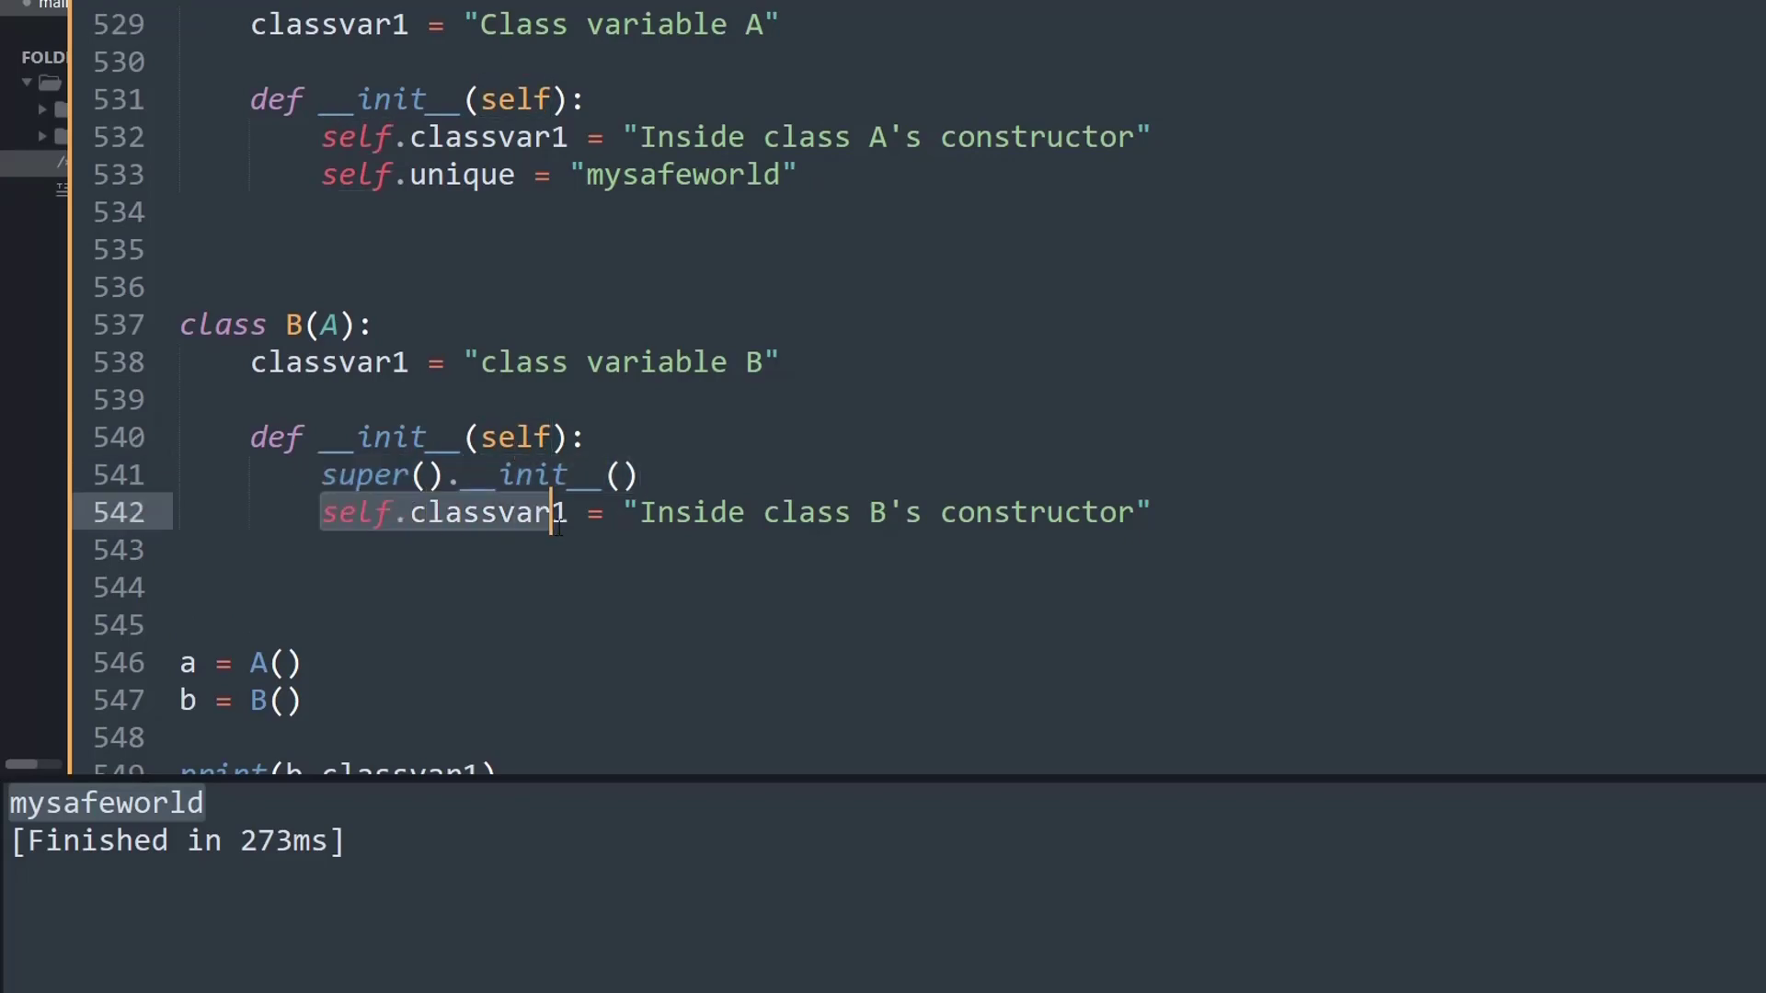
click(580, 575)
scroll(580, 571, down, 2)
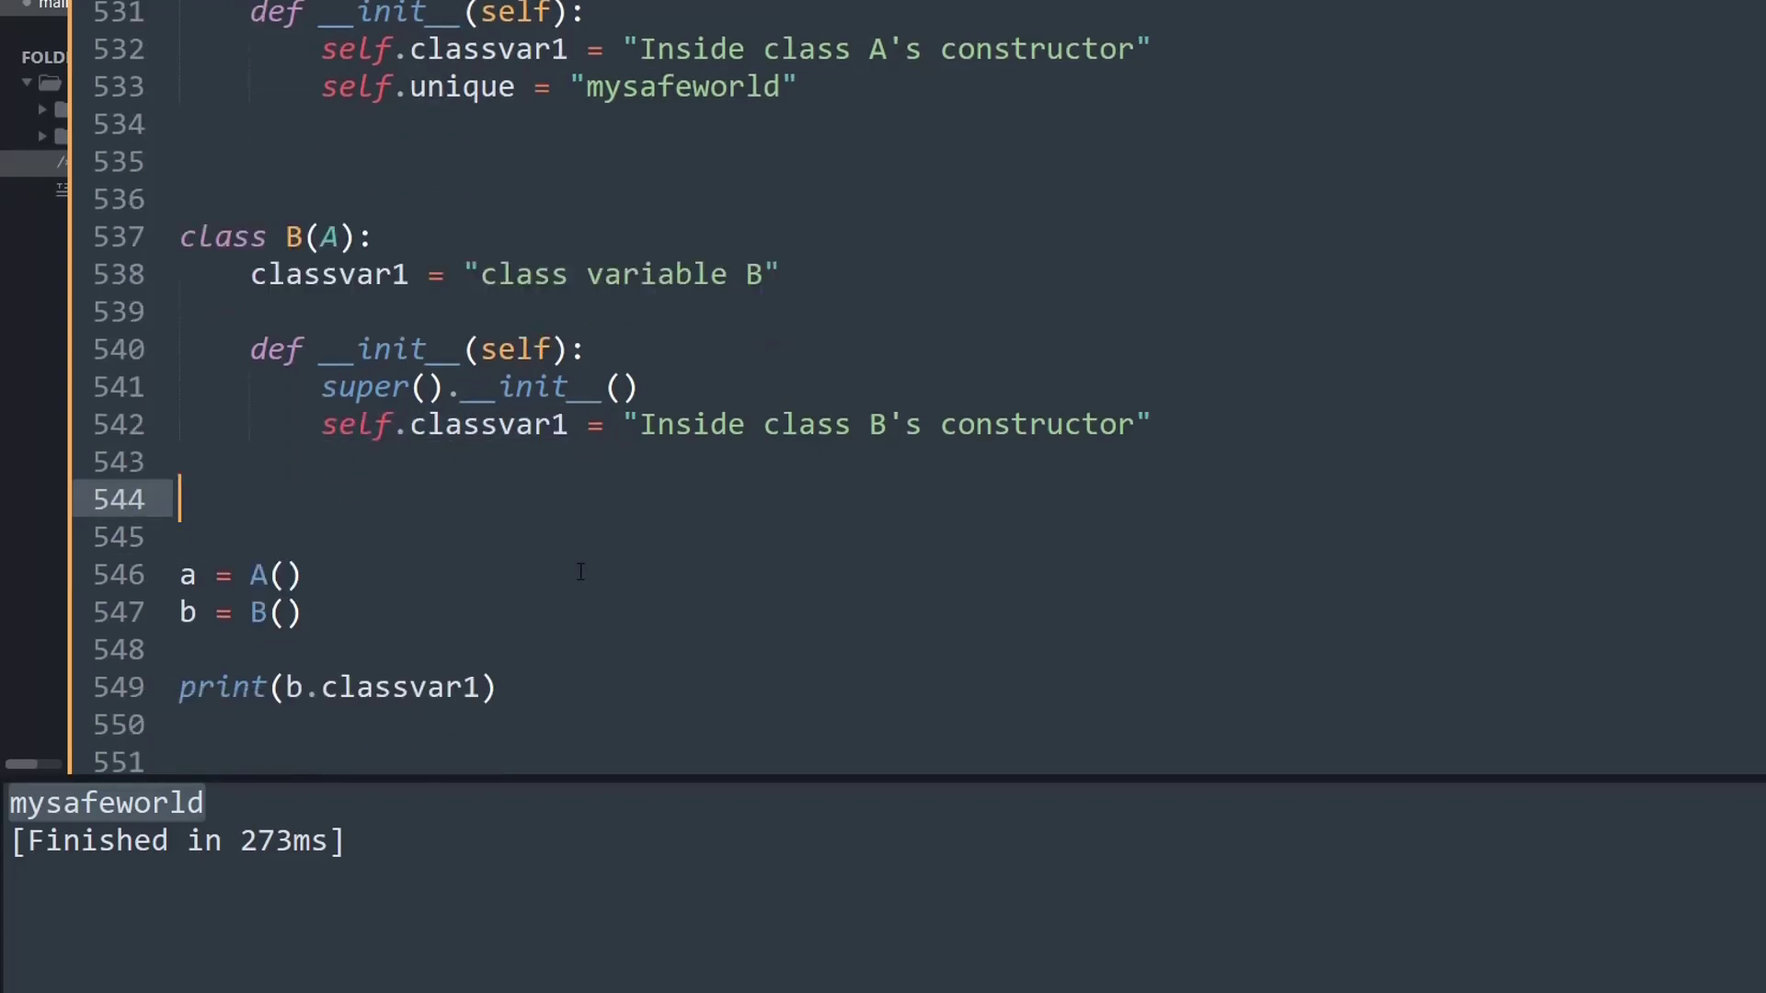
key(ctrl+b)
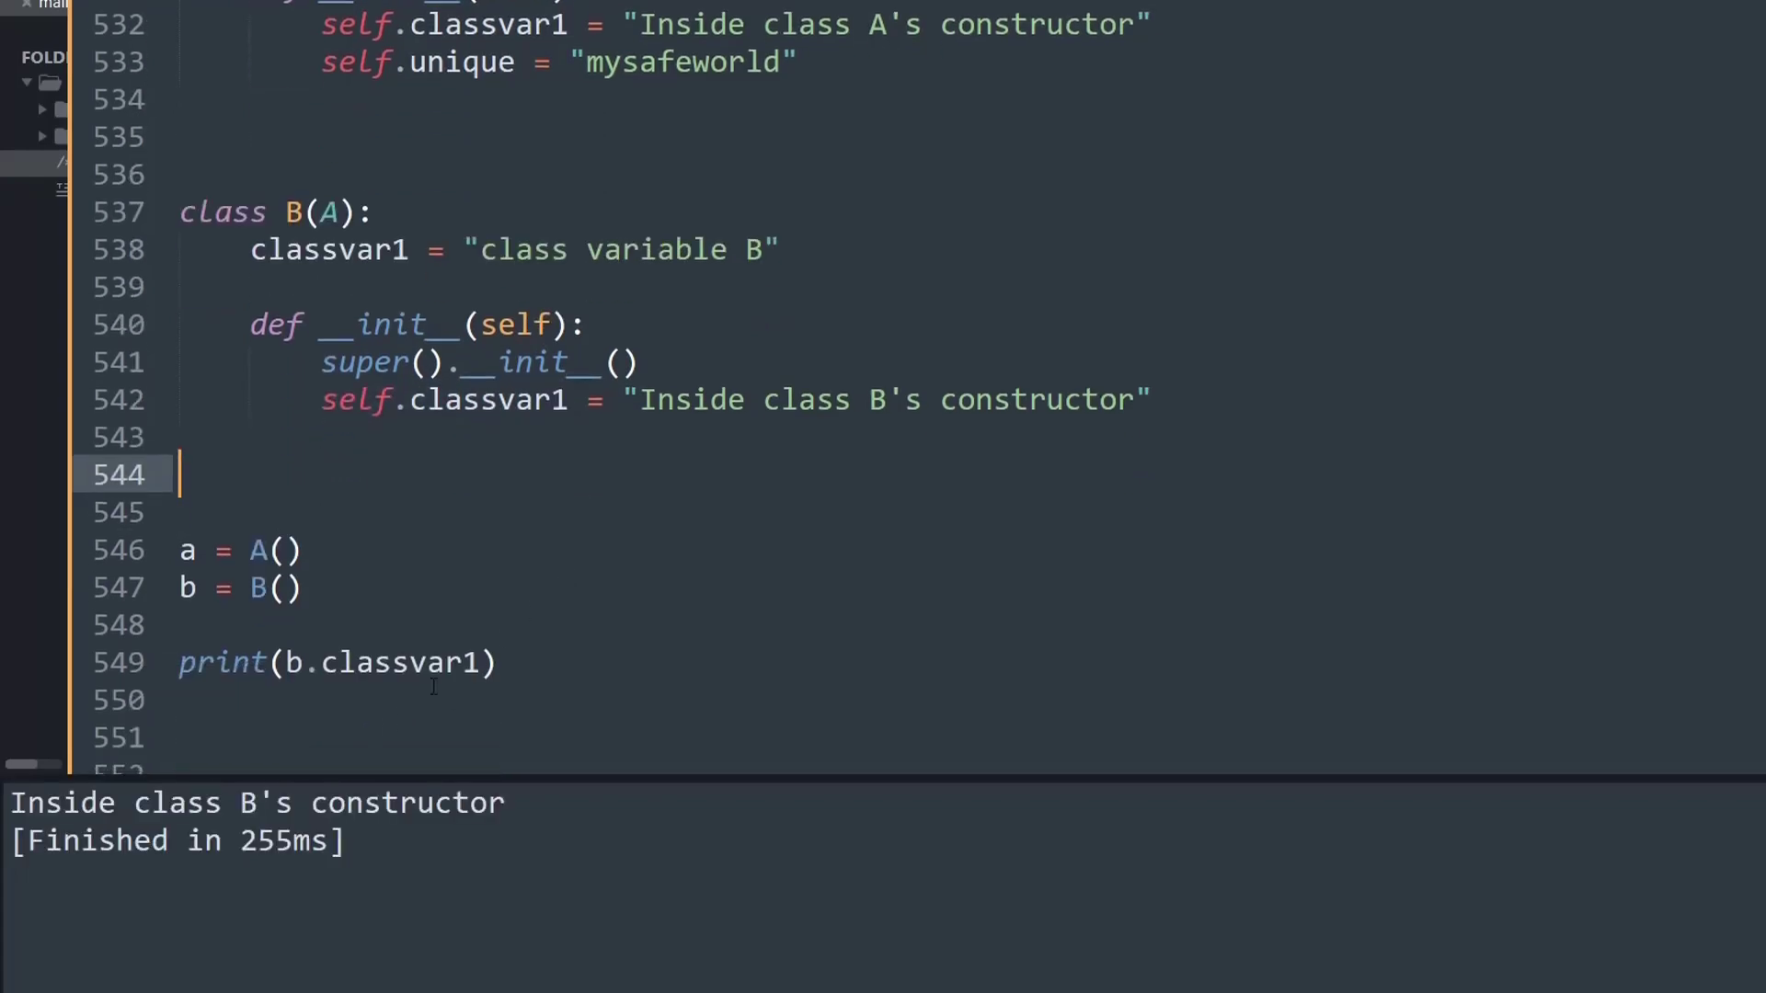
Trace the printed "Inside class B's constructor" back to the print call and select super().__init__() on line 541
click(471, 662)
key(Down)
drag(464, 664, 322, 664)
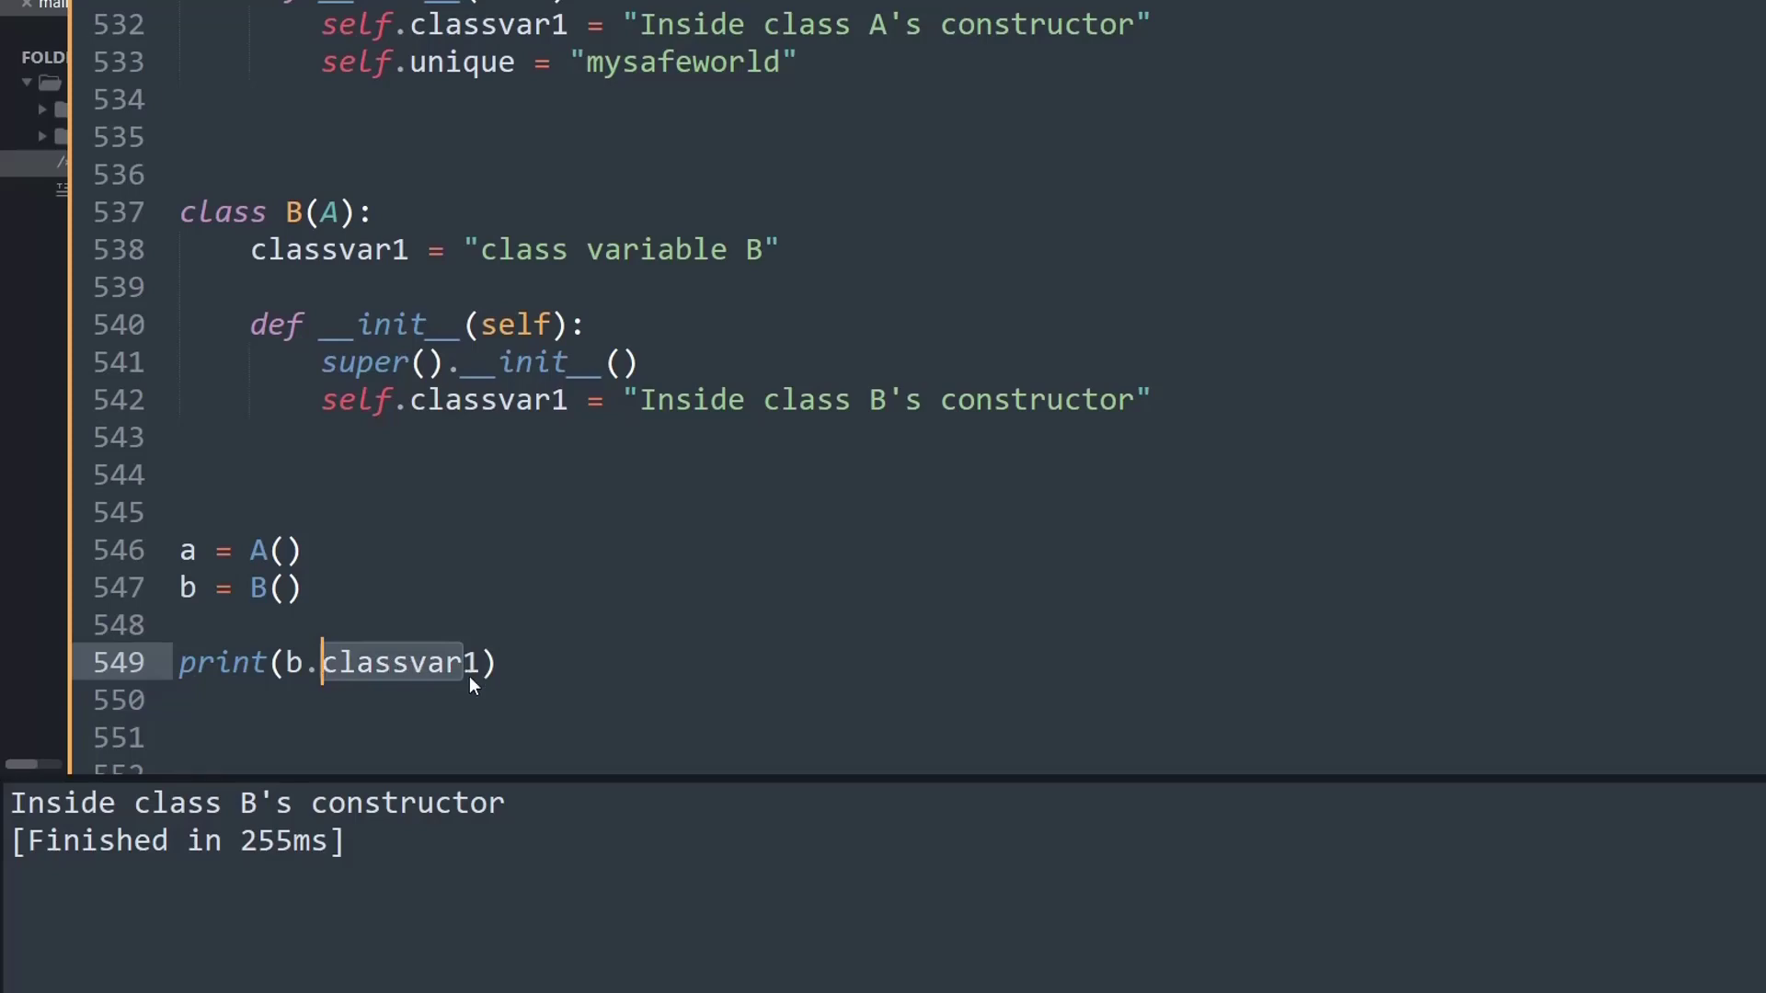
drag(293, 803, 240, 804)
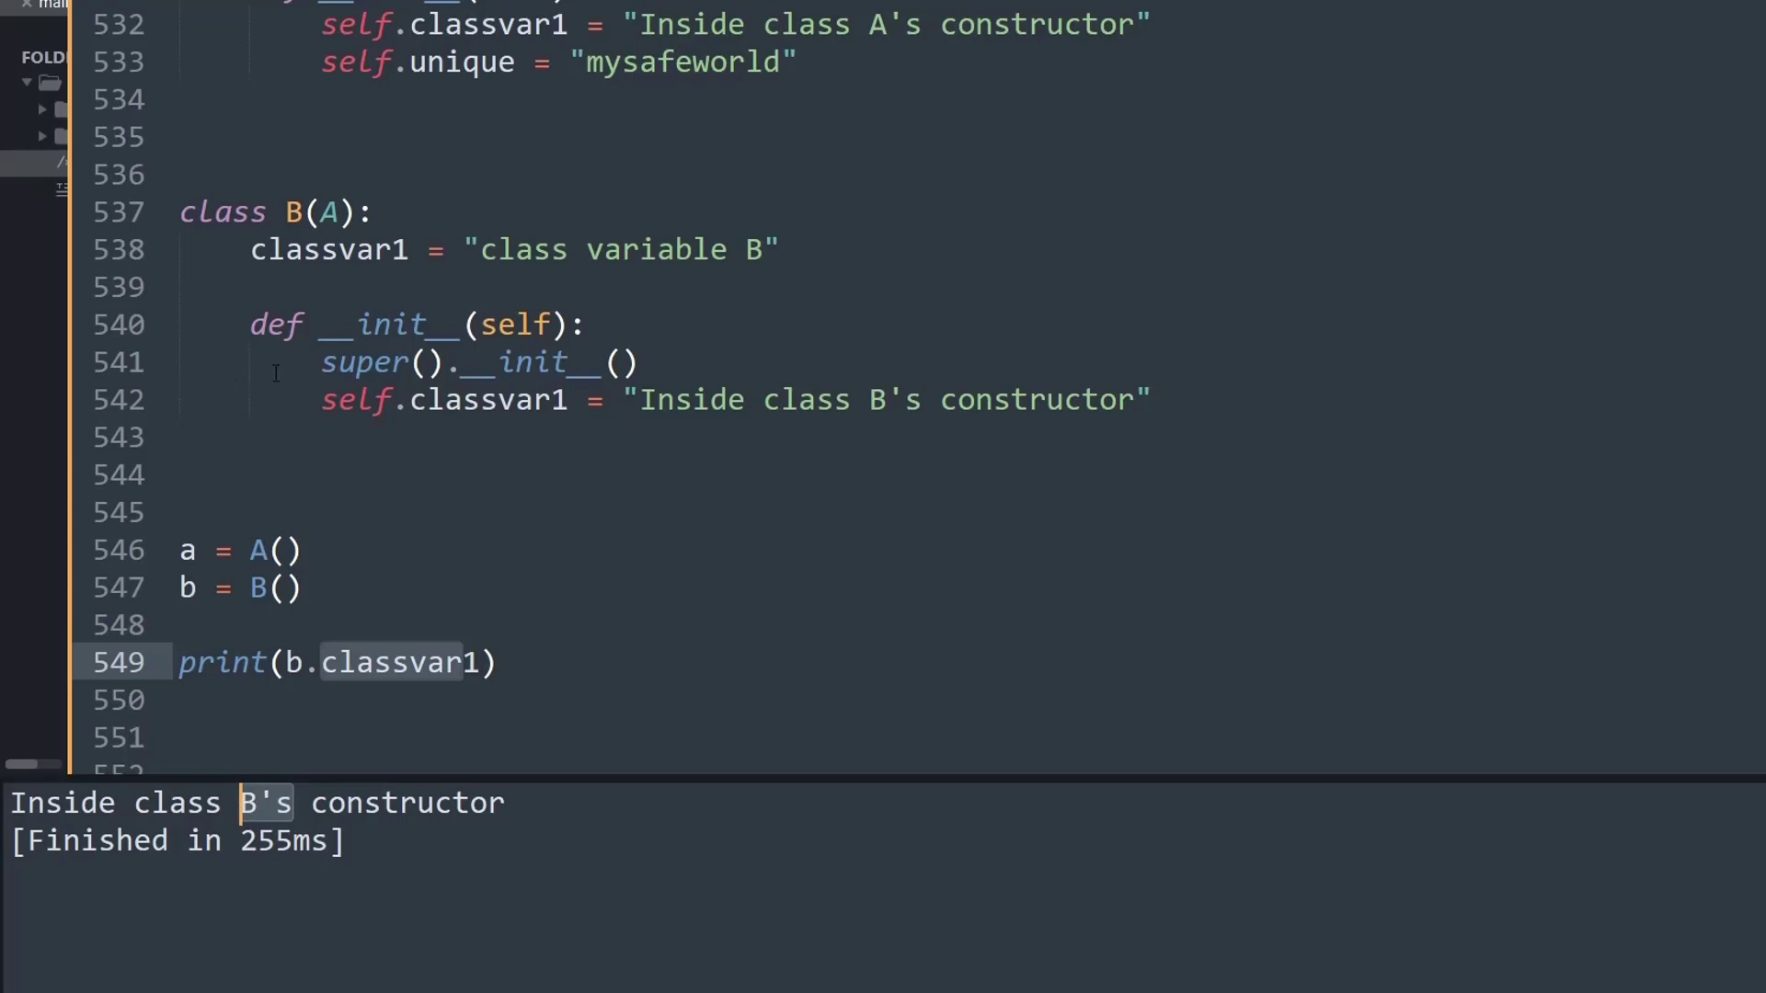
mouse_move(320, 361)
mouse_down()
mouse_move(497, 398)
mouse_move(639, 361)
mouse_up()
key(ctrl+c)
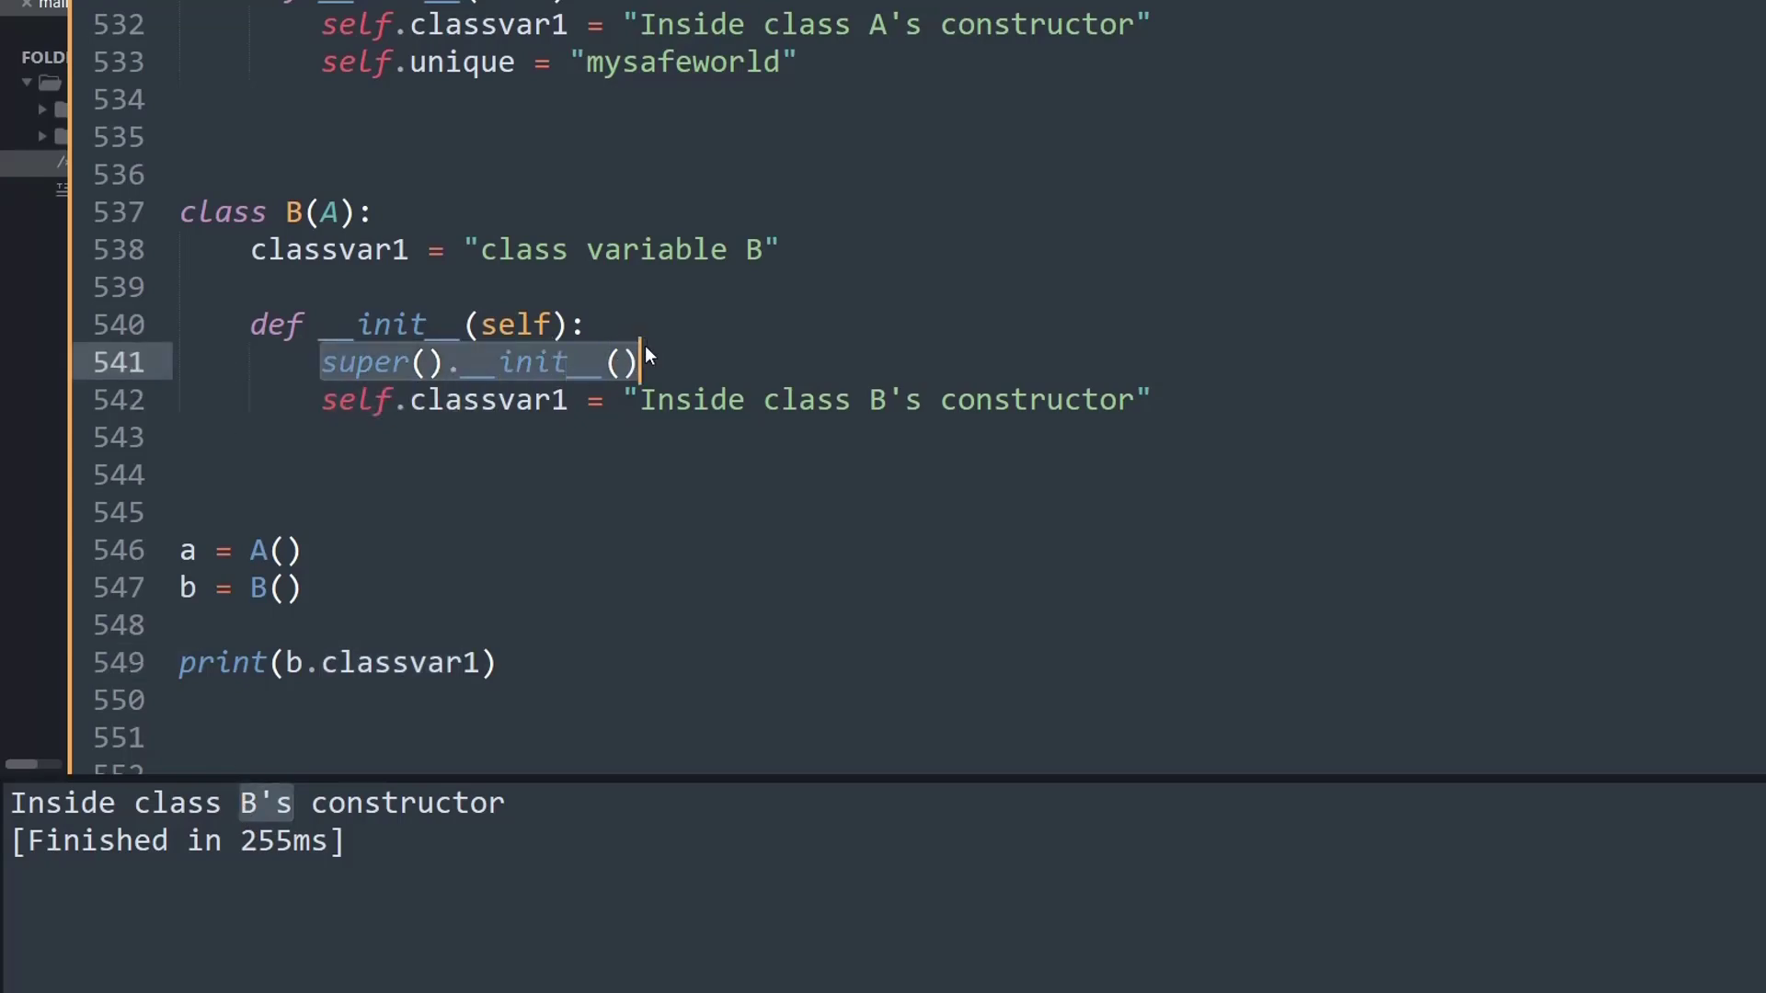
Move super().__init__() to line 543 below the classvar1 assignment and rerun, printing "Inside class A's constructor"
key(BackSpace)
key(Down)
key(Down)
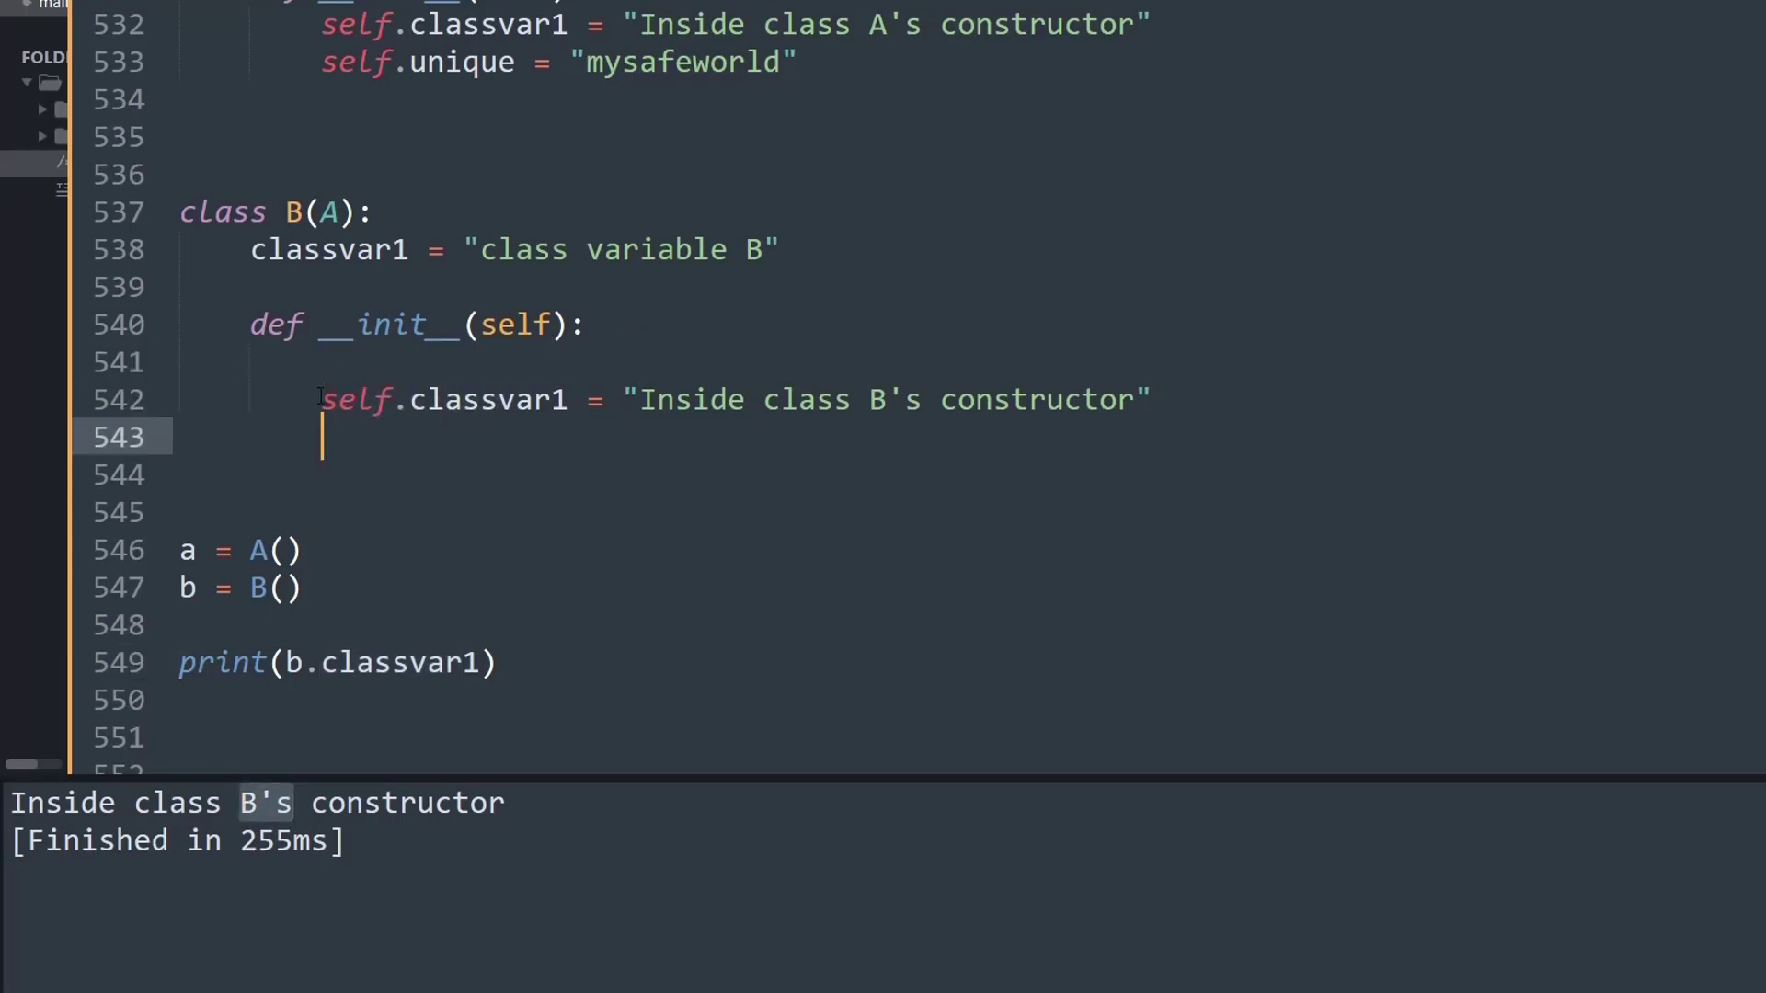
click(392, 398)
click(352, 429)
key(ctrl+v)
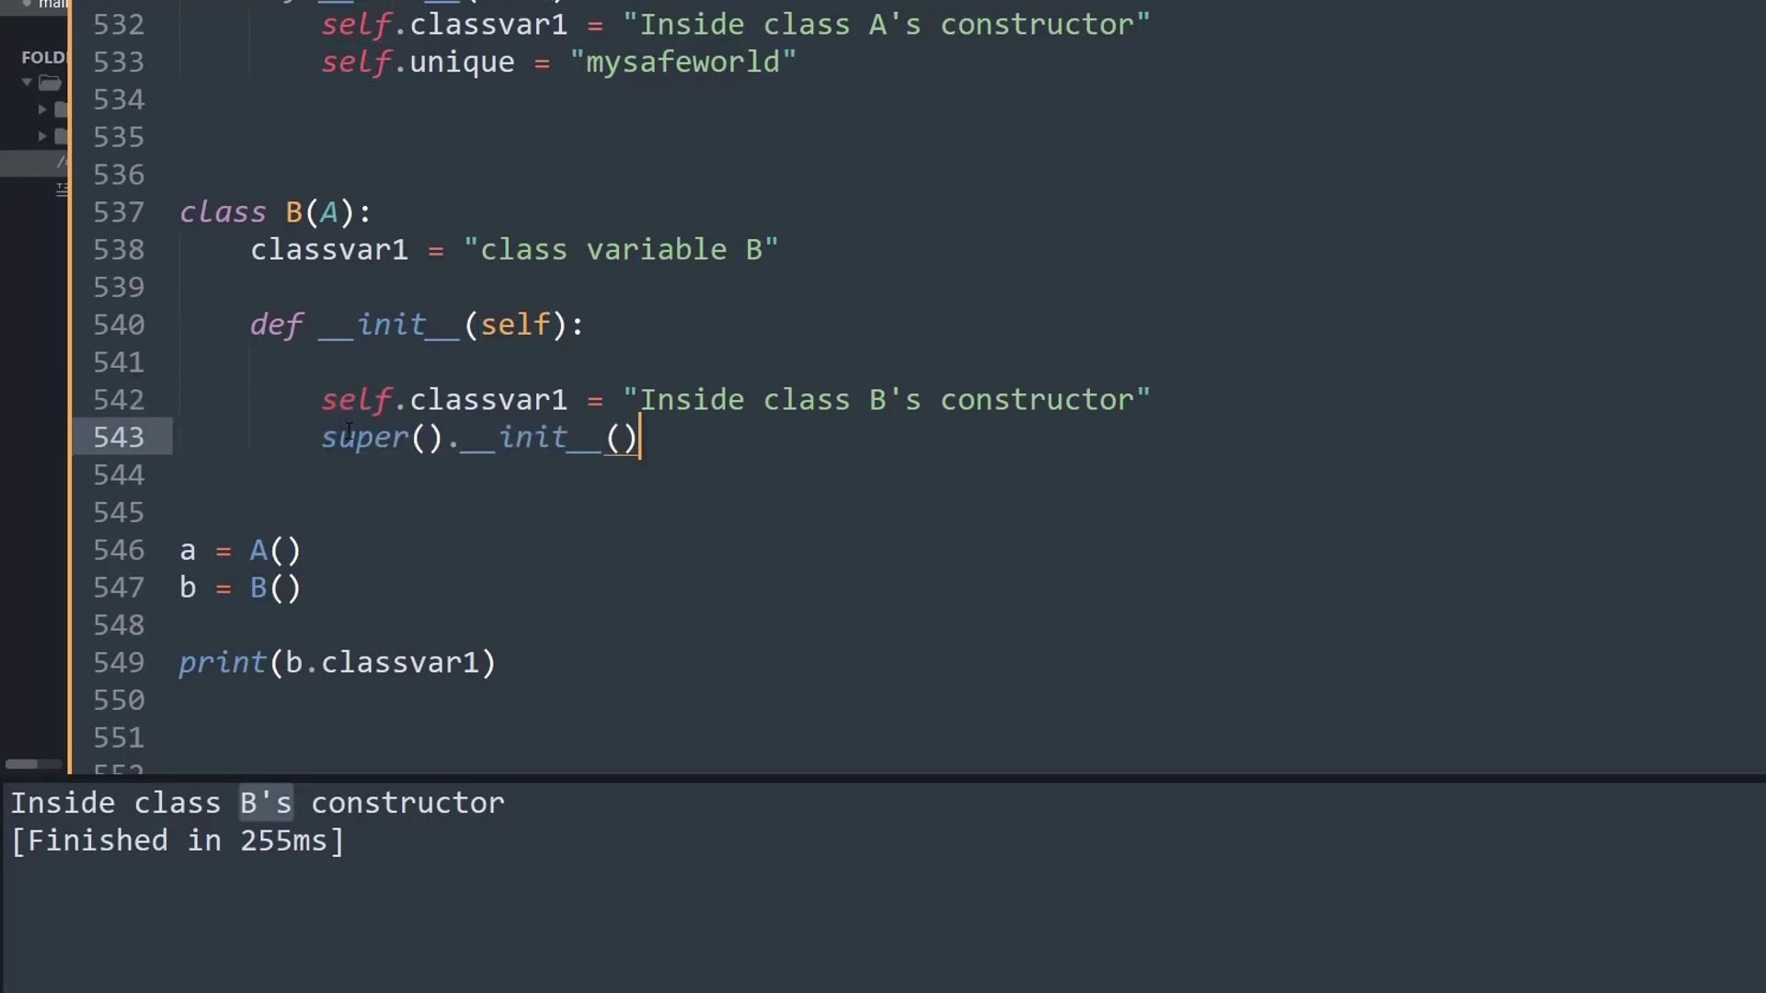
key(ctrl+b)
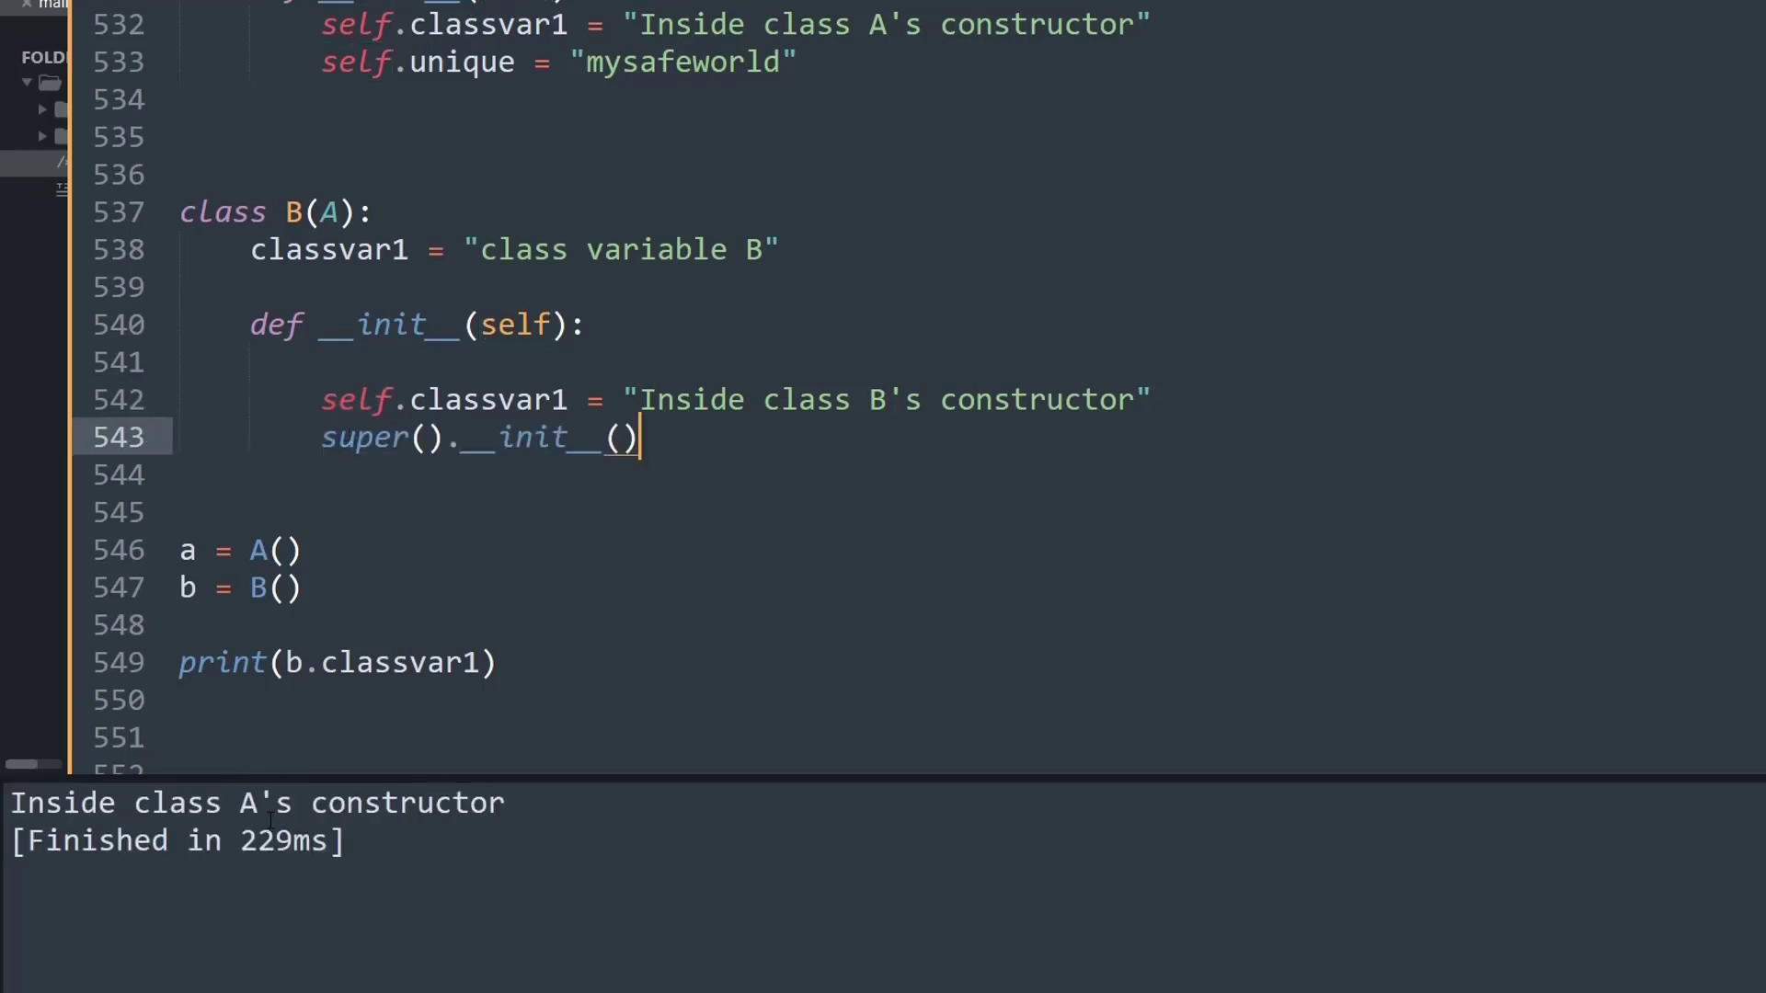
drag(293, 805, 240, 805)
scroll(344, 734, up, 1)
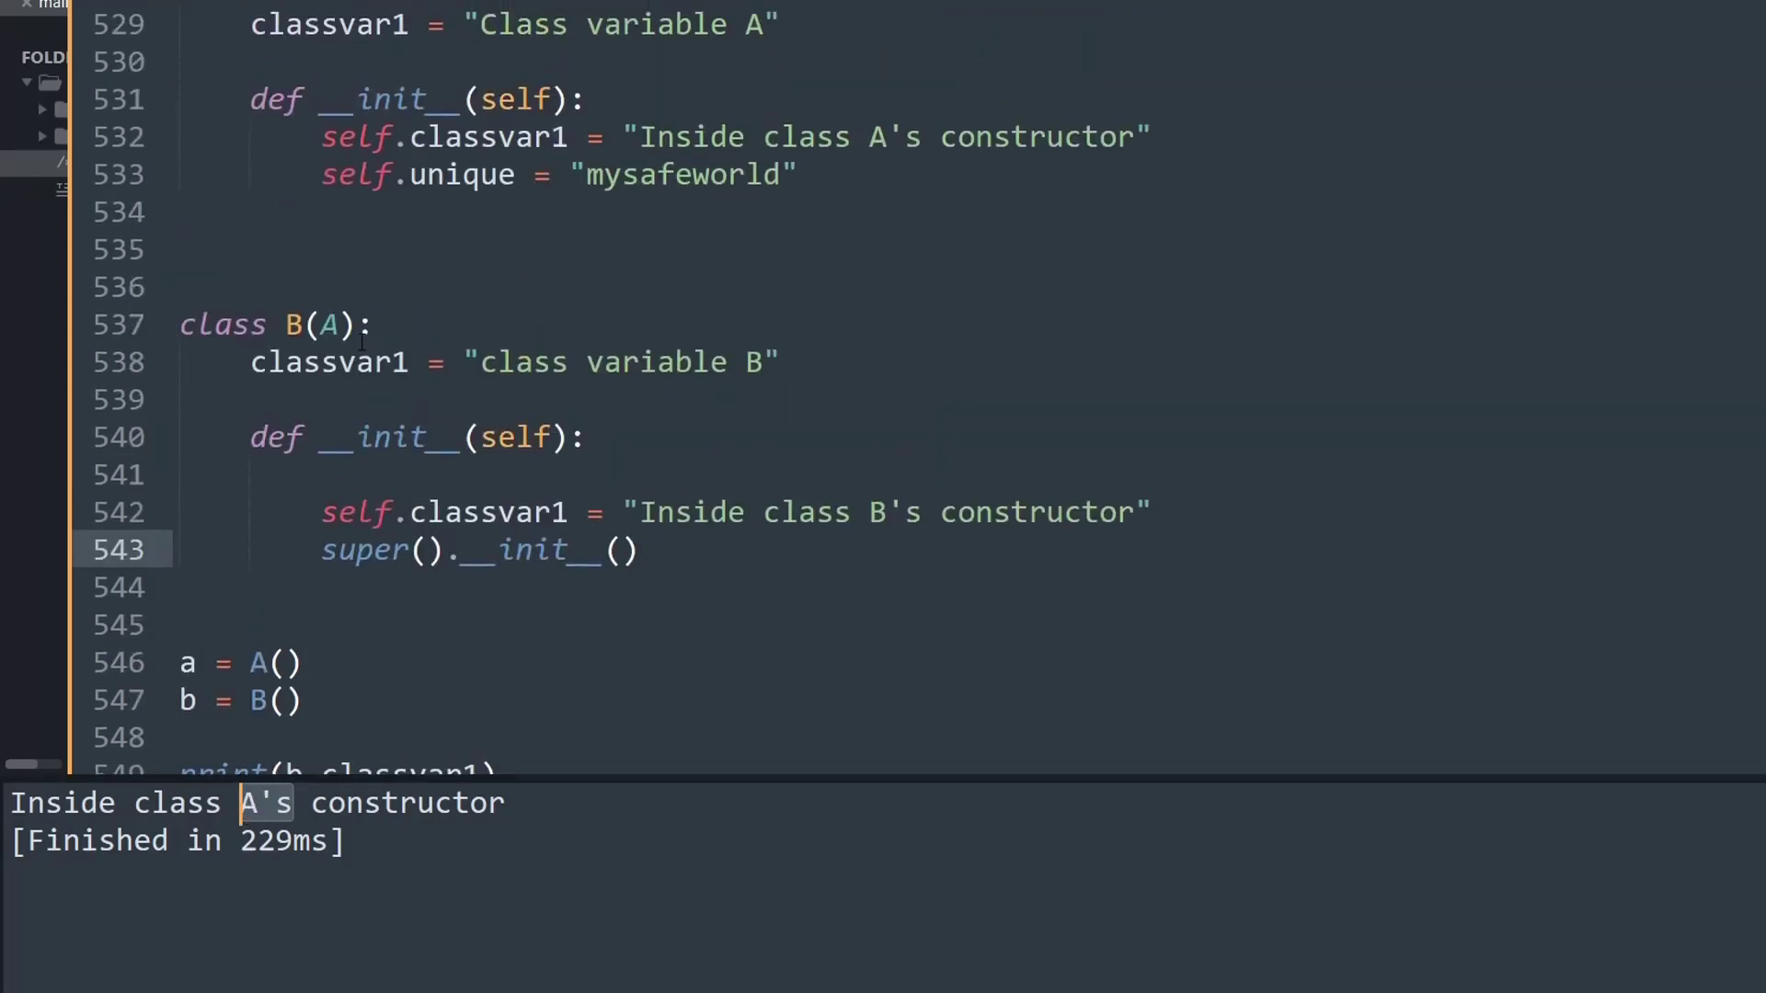
Trace the result through parent A's classvar1 assignment, the relocated super call and B's constructor string
drag(356, 363, 321, 326)
click(322, 325)
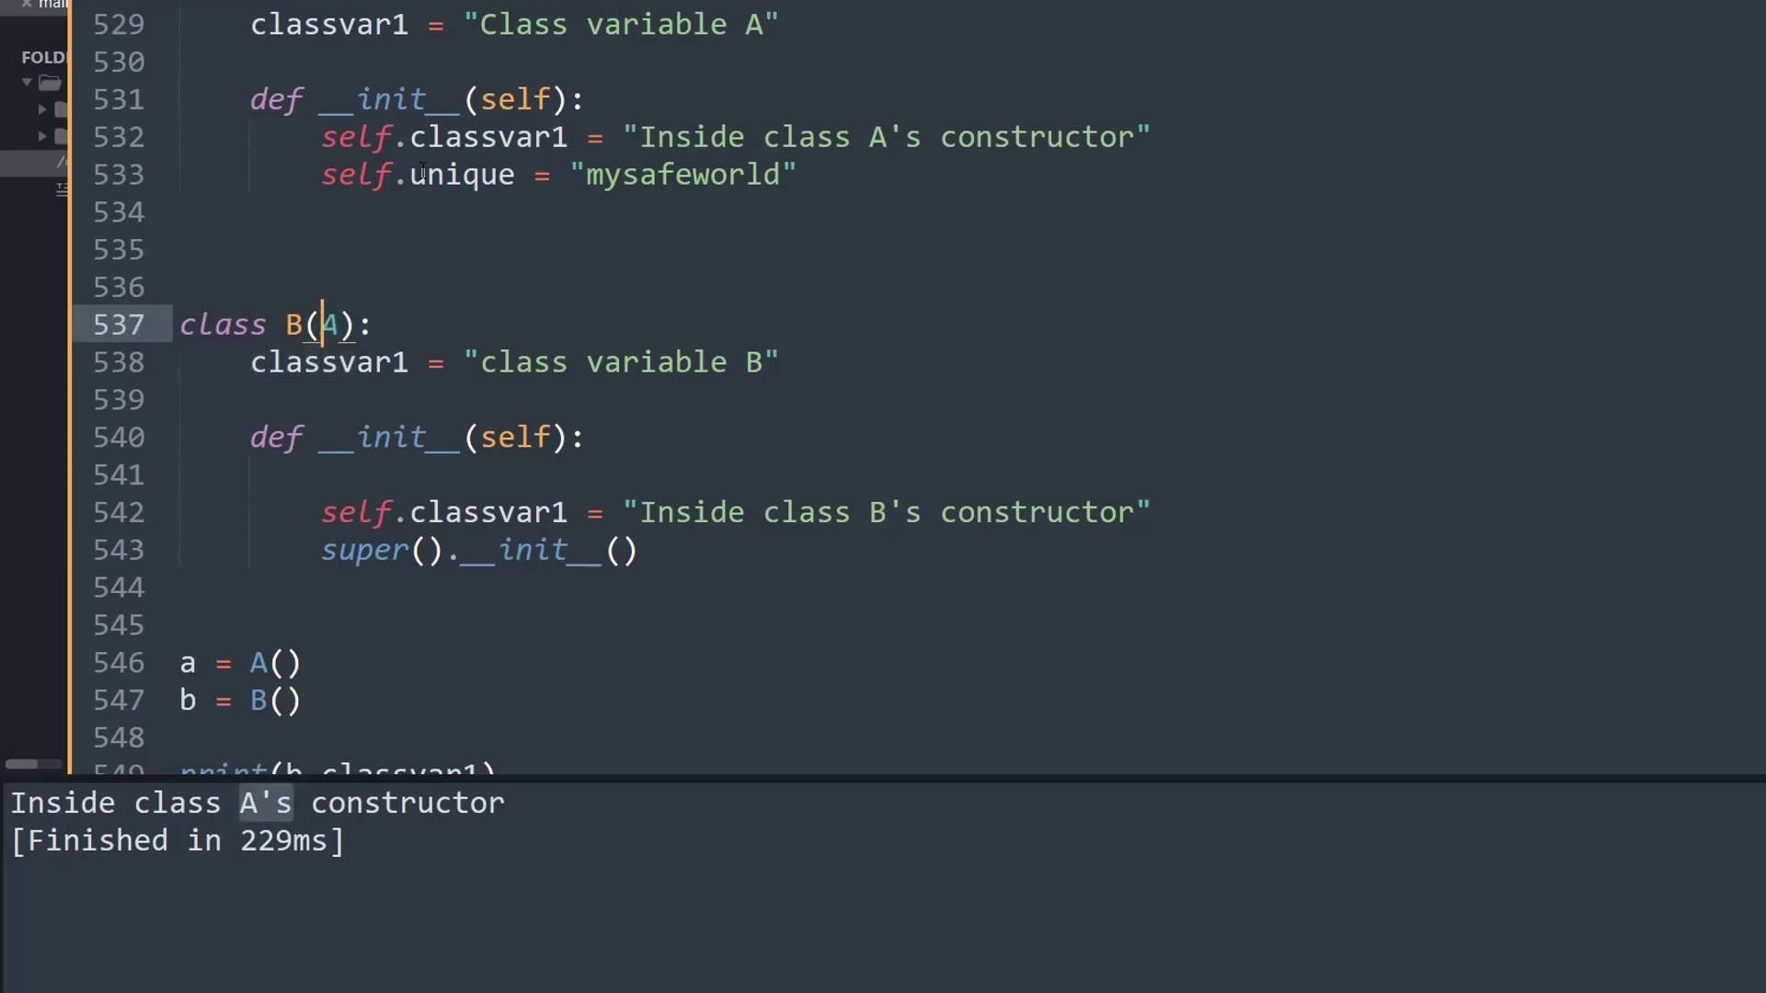
drag(410, 136, 587, 137)
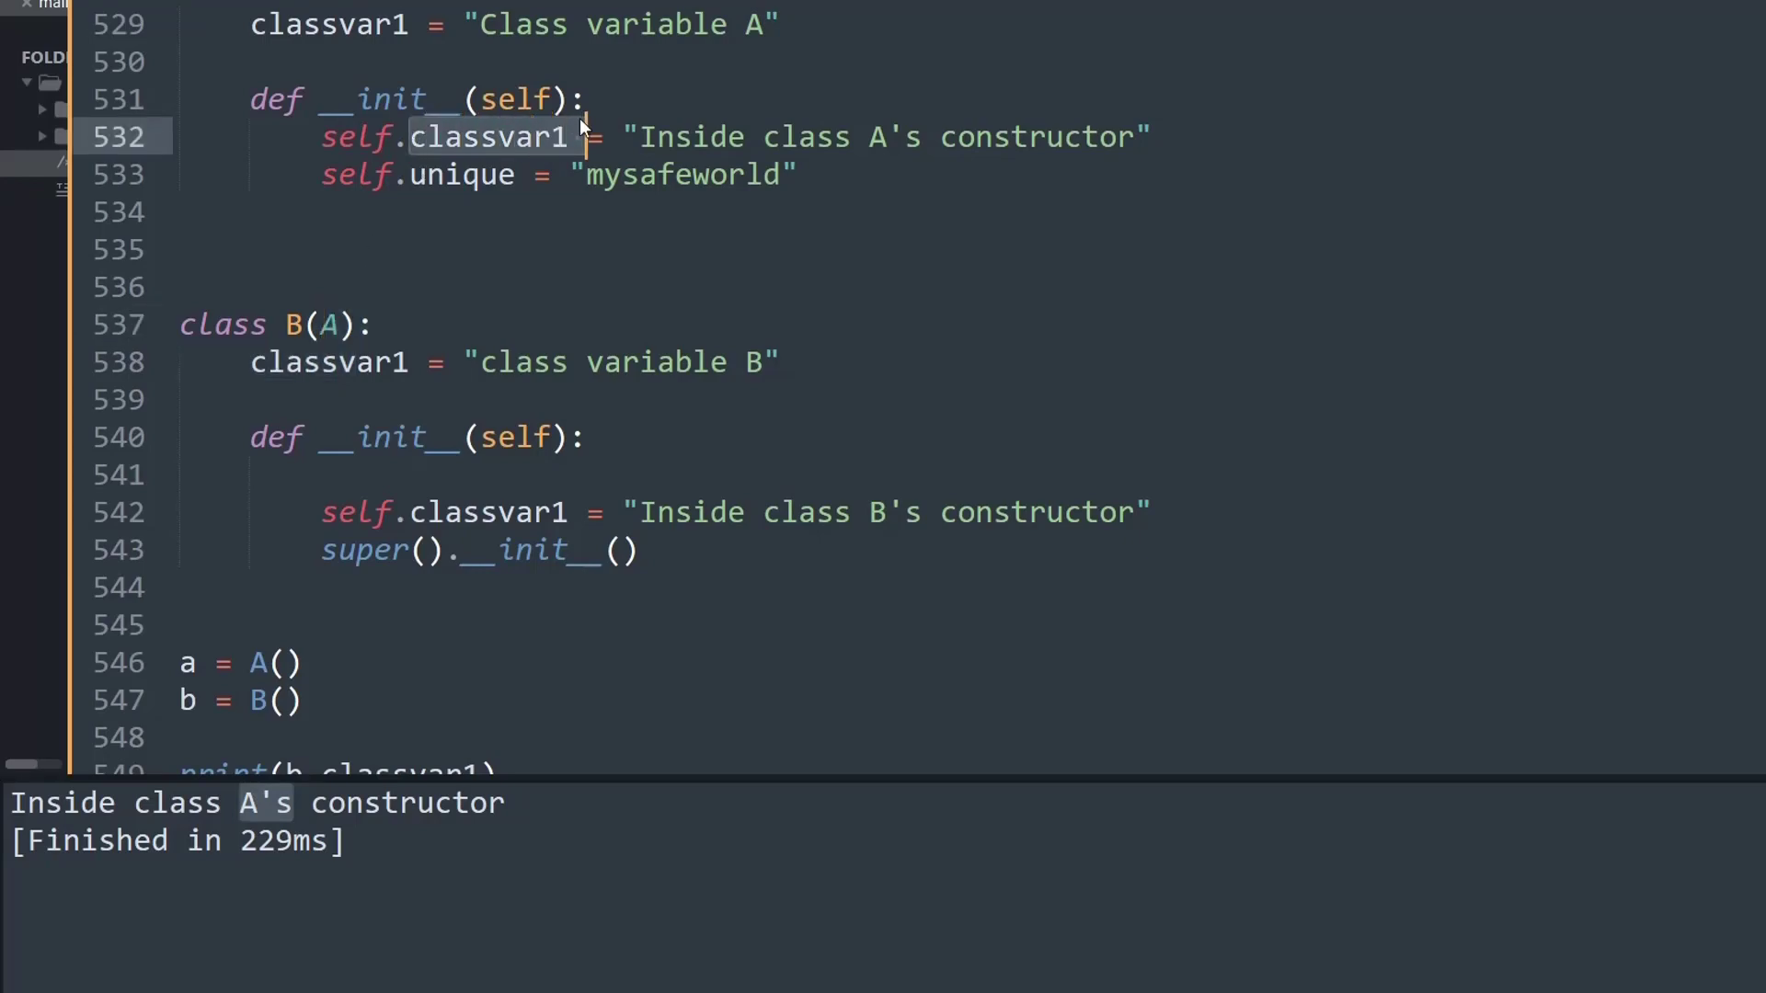
drag(638, 551, 325, 553)
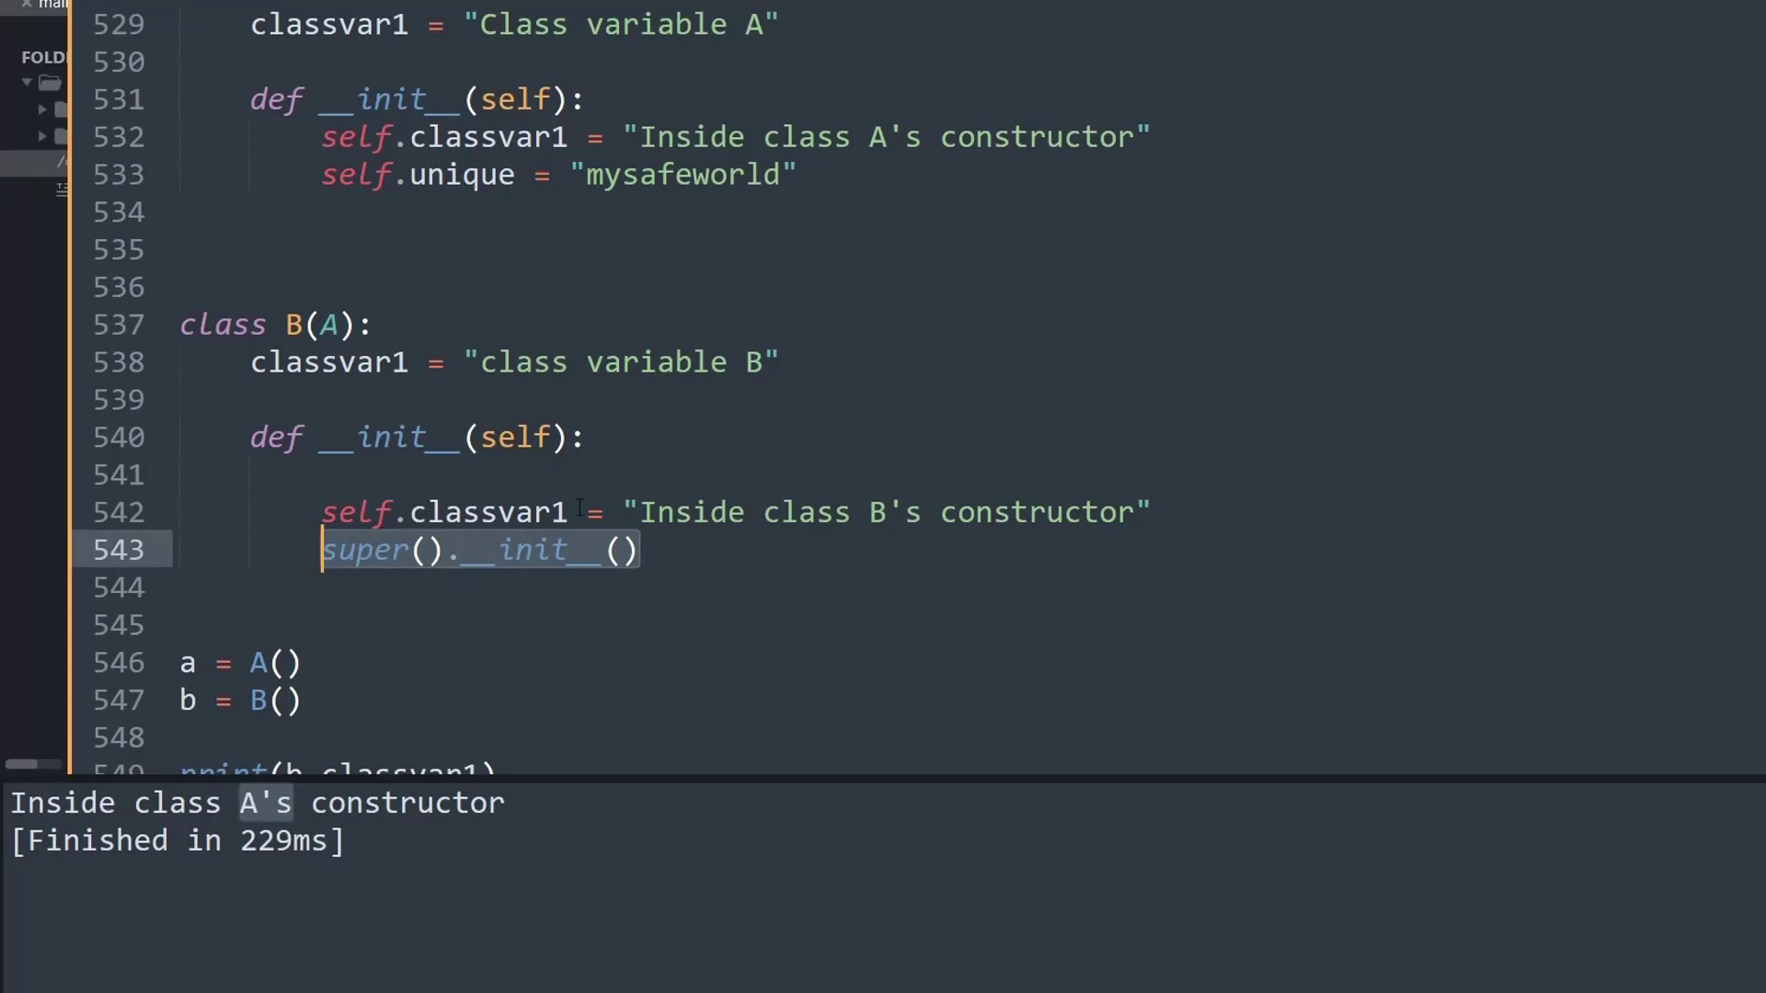
mouse_move(640, 512)
mouse_down()
mouse_move(800, 512)
mouse_move(323, 468)
mouse_move(1136, 511)
mouse_up()
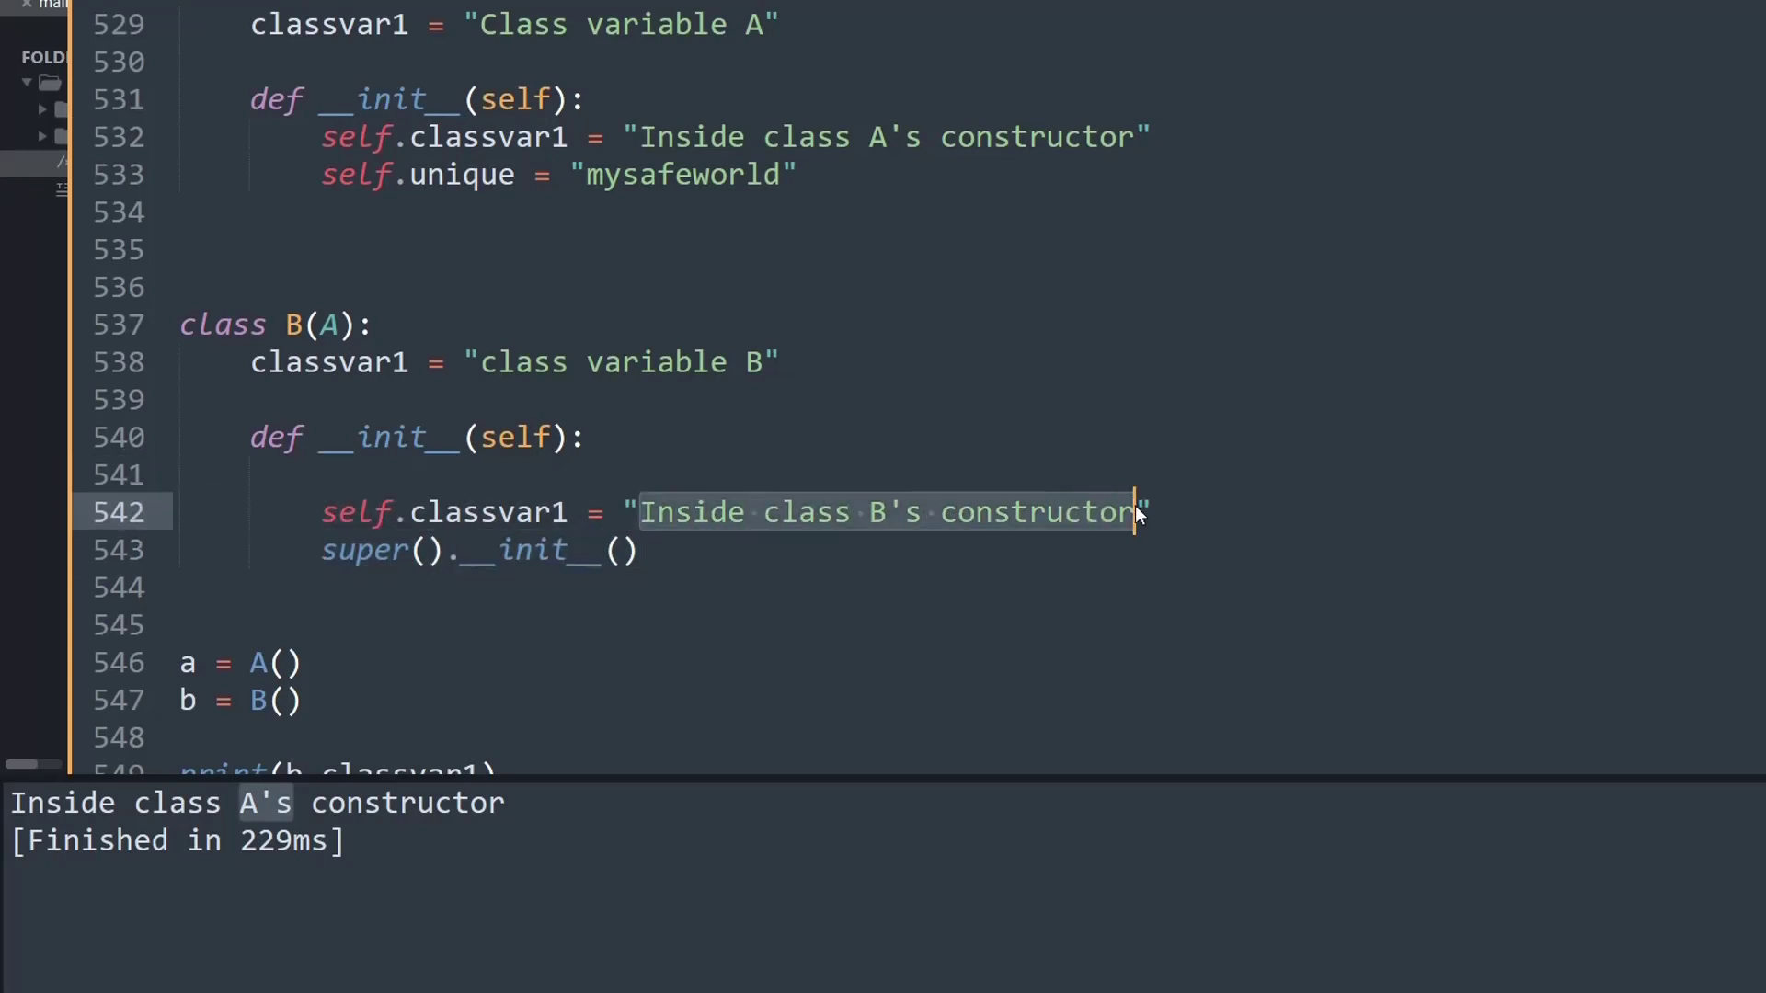